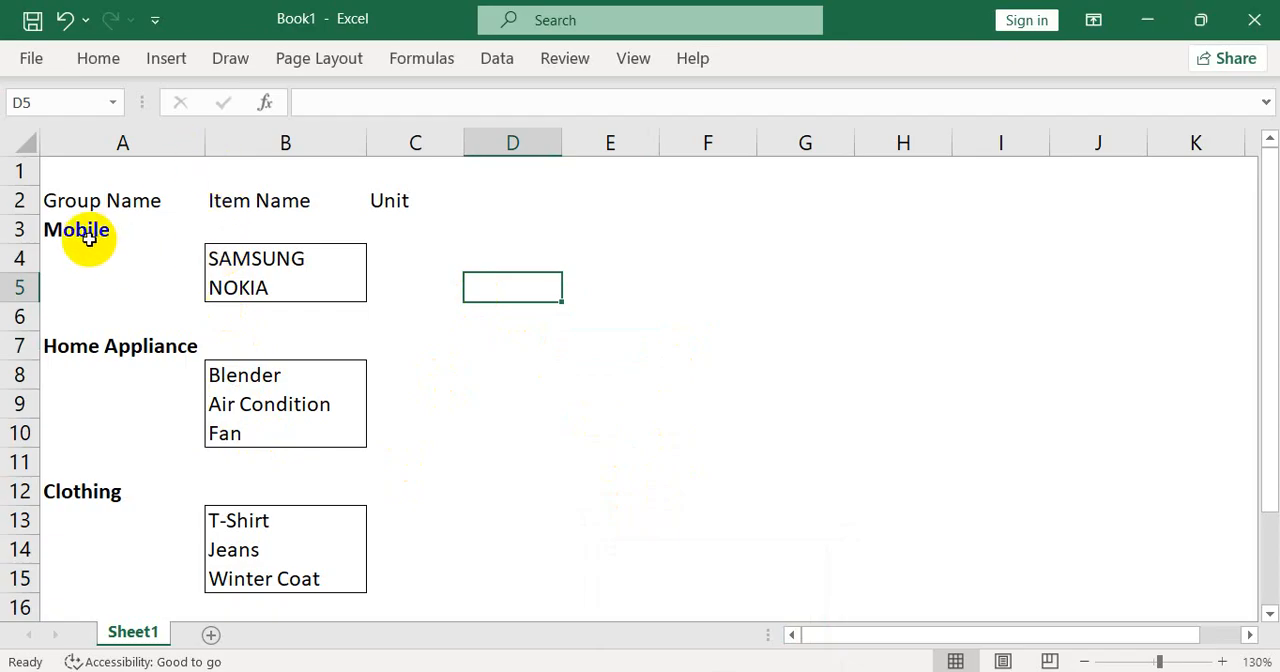
click(89, 237)
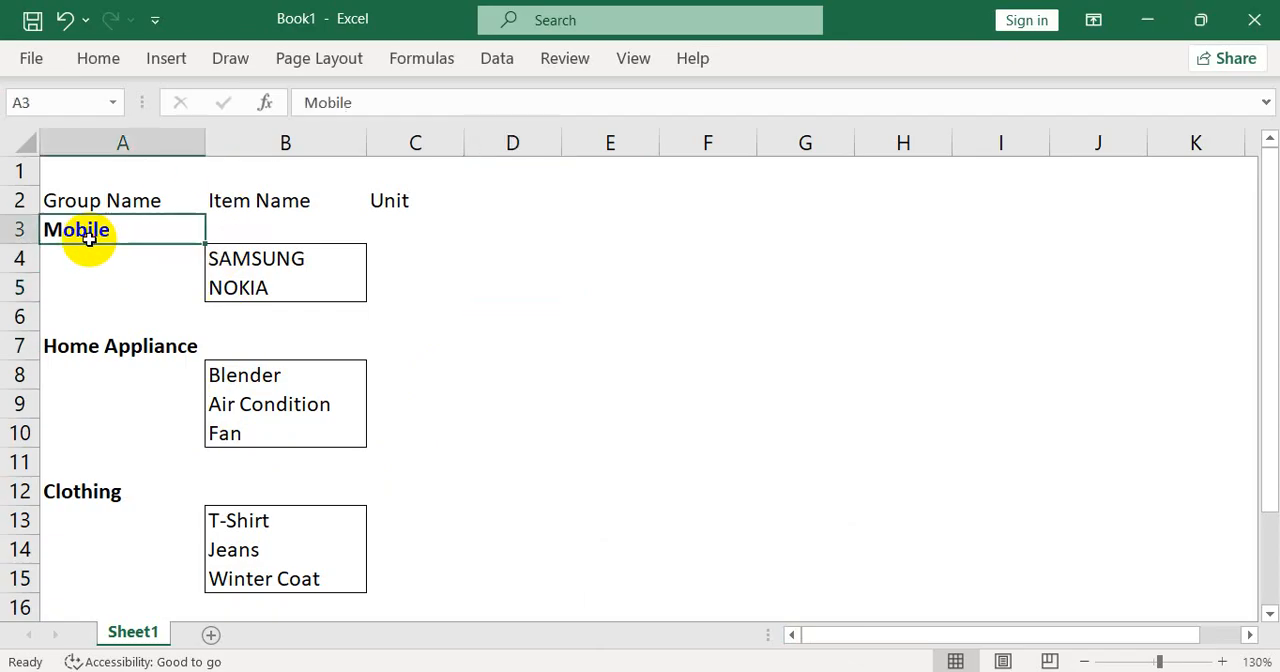
click(78, 350)
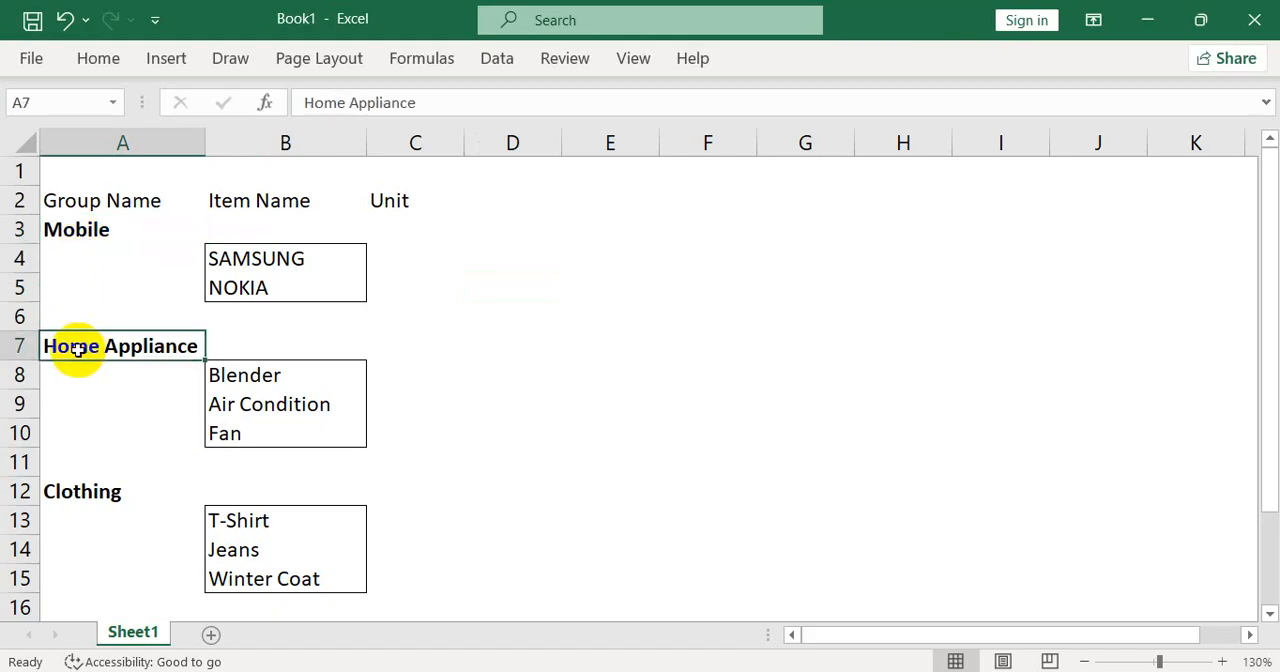
click(82, 491)
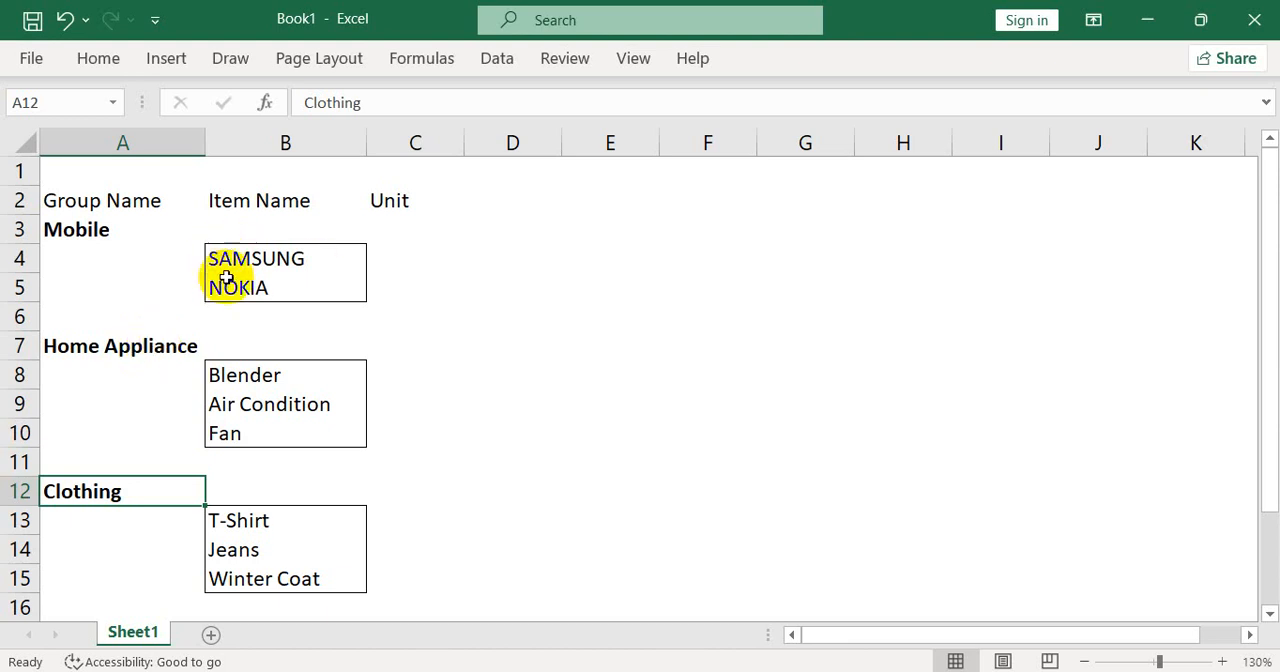
click(270, 263)
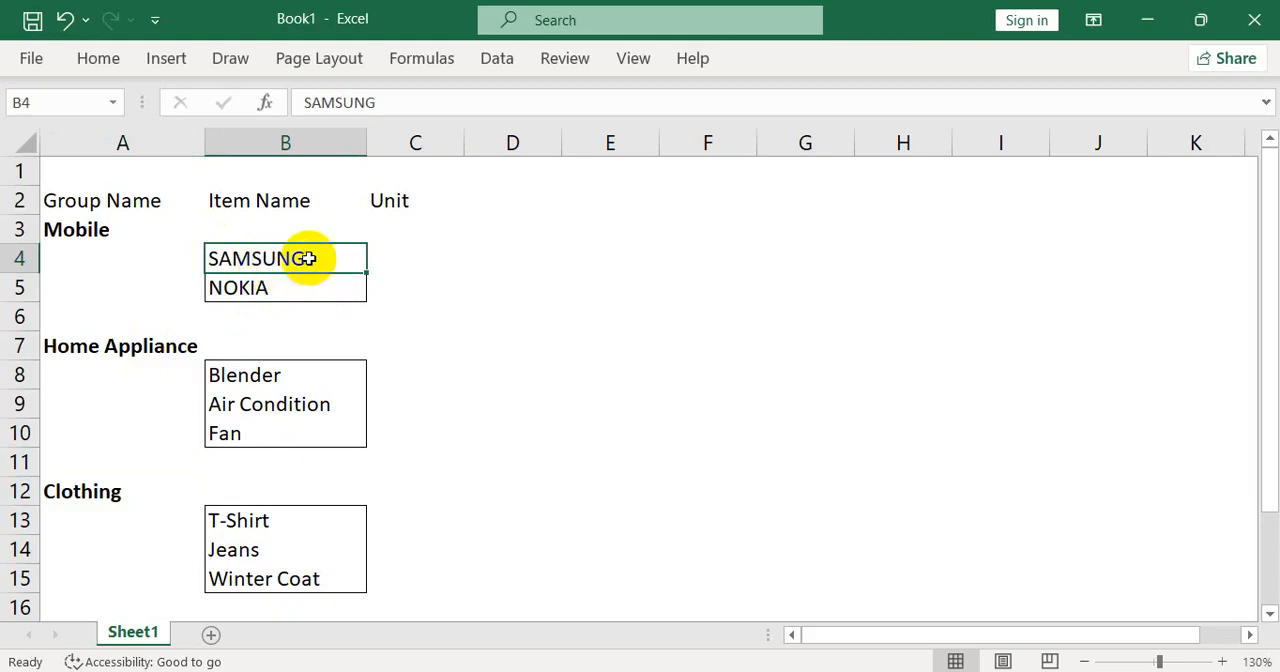
Enter Pcs as the unit for SAMSUNG and NOKIA in cells C4 and C5
click(390, 254)
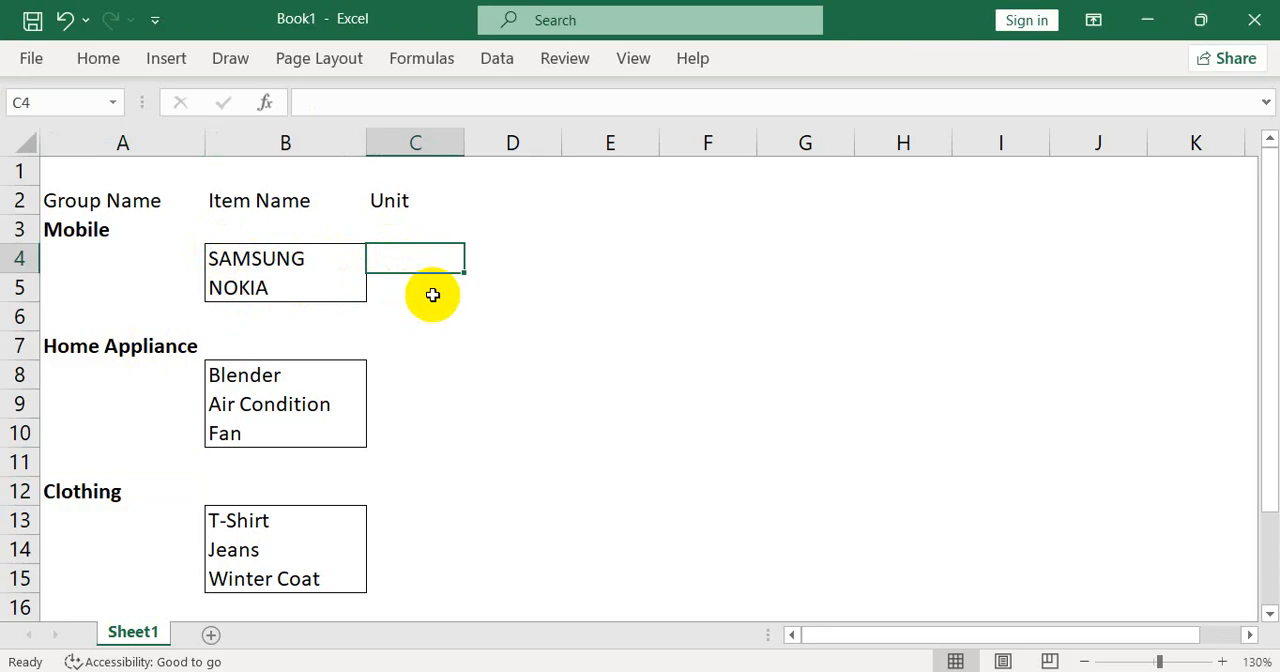
text(PCs)
key(Return)
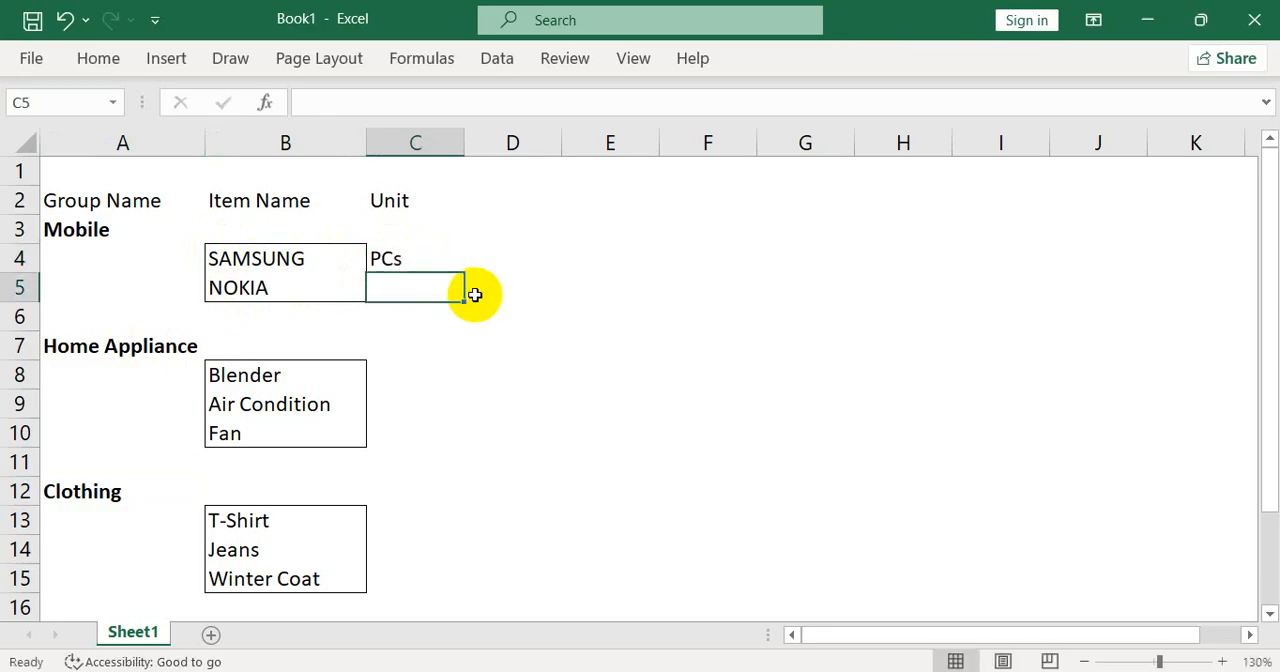
key(Up)
text(Pcs)
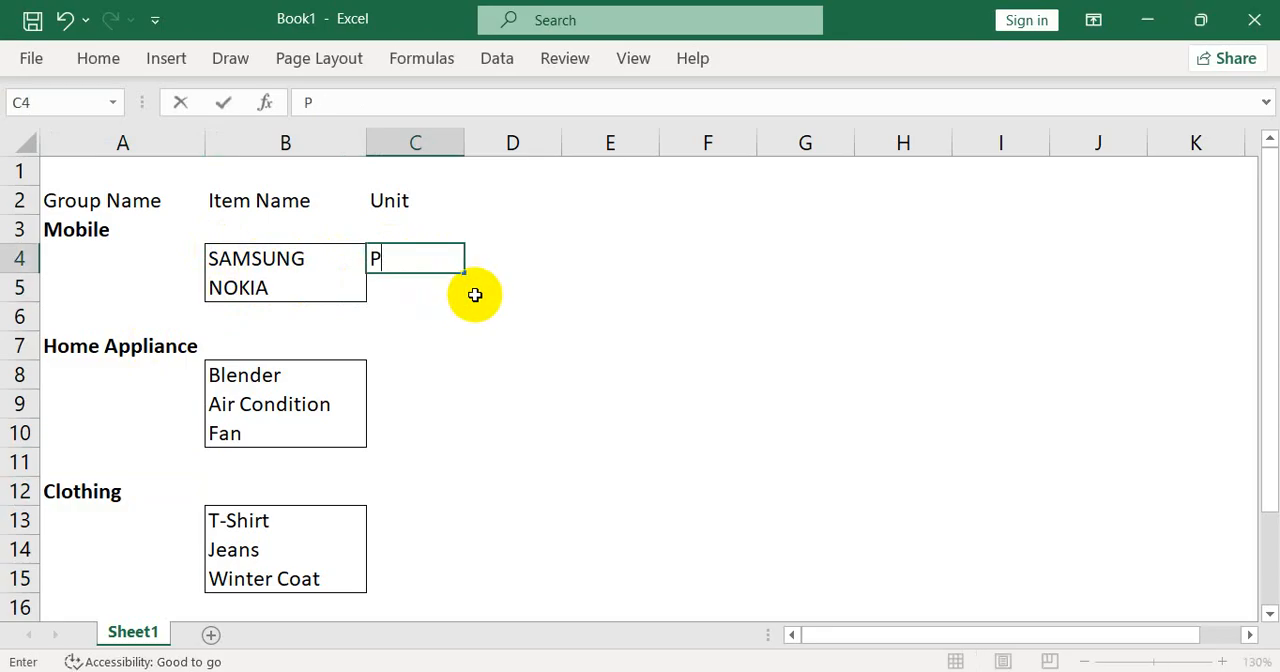
key(Return)
text(p)
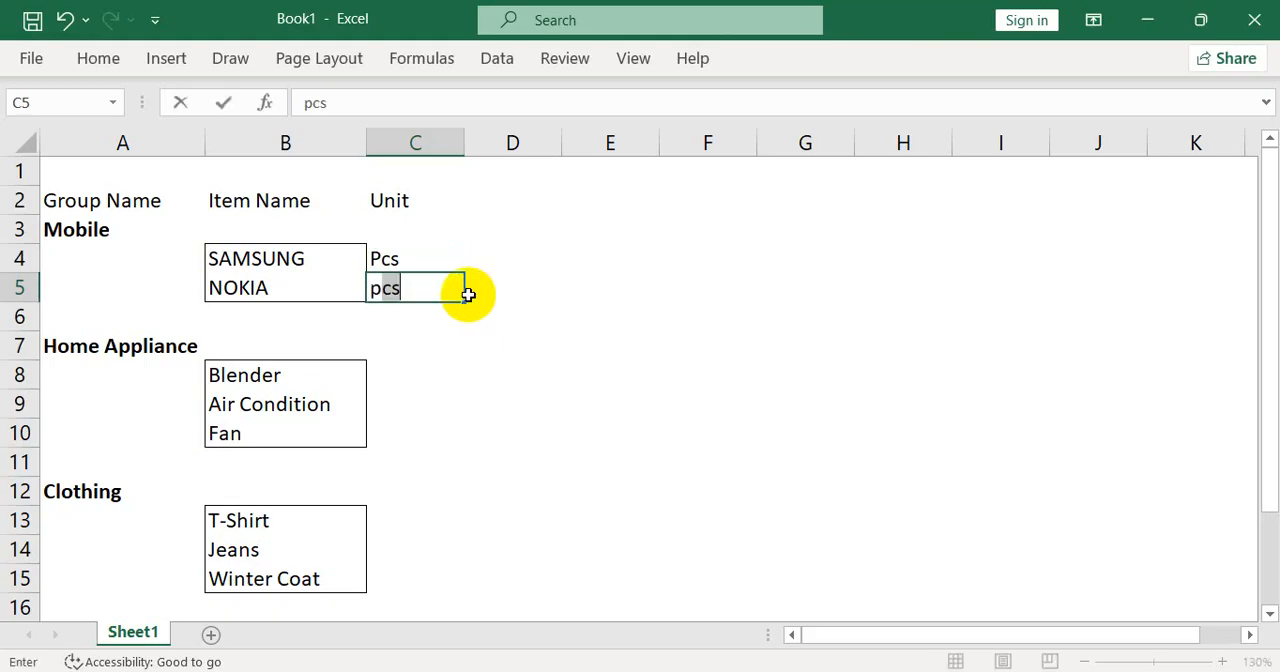
key(Return)
Enter pcs as the unit for Blender, Air Condition and Fan in cells C8 to C10
key(Down)
key(Down)
text(p)
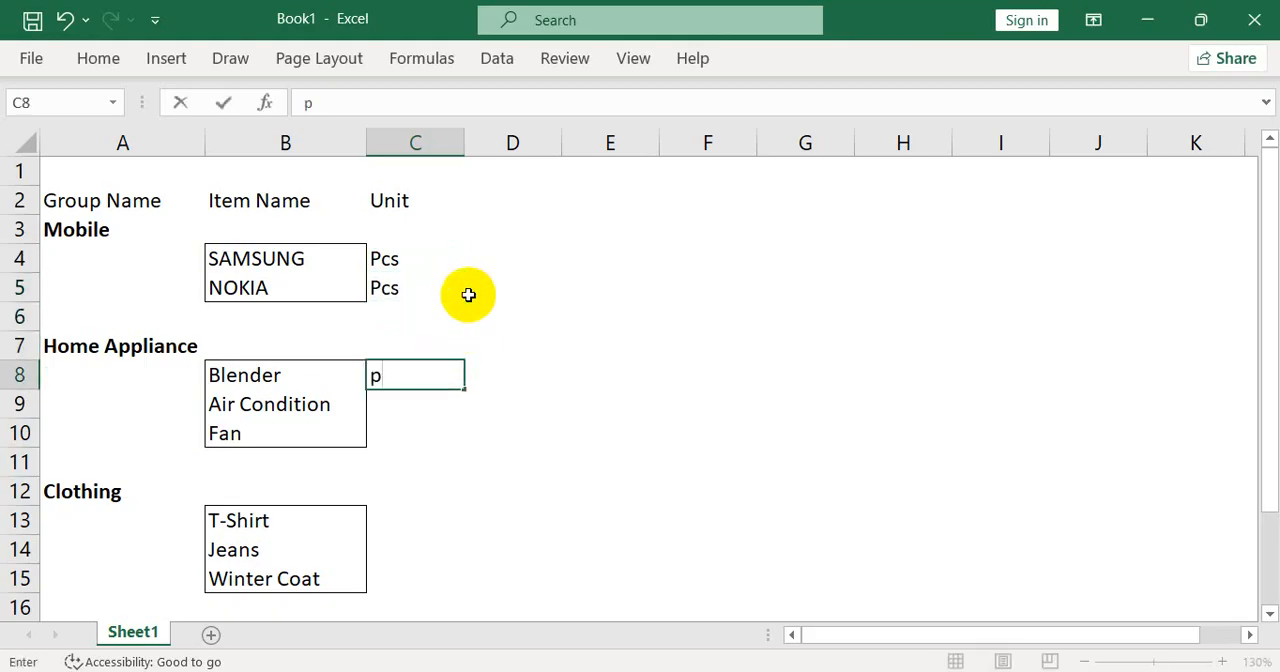
text(cs)
key(Return)
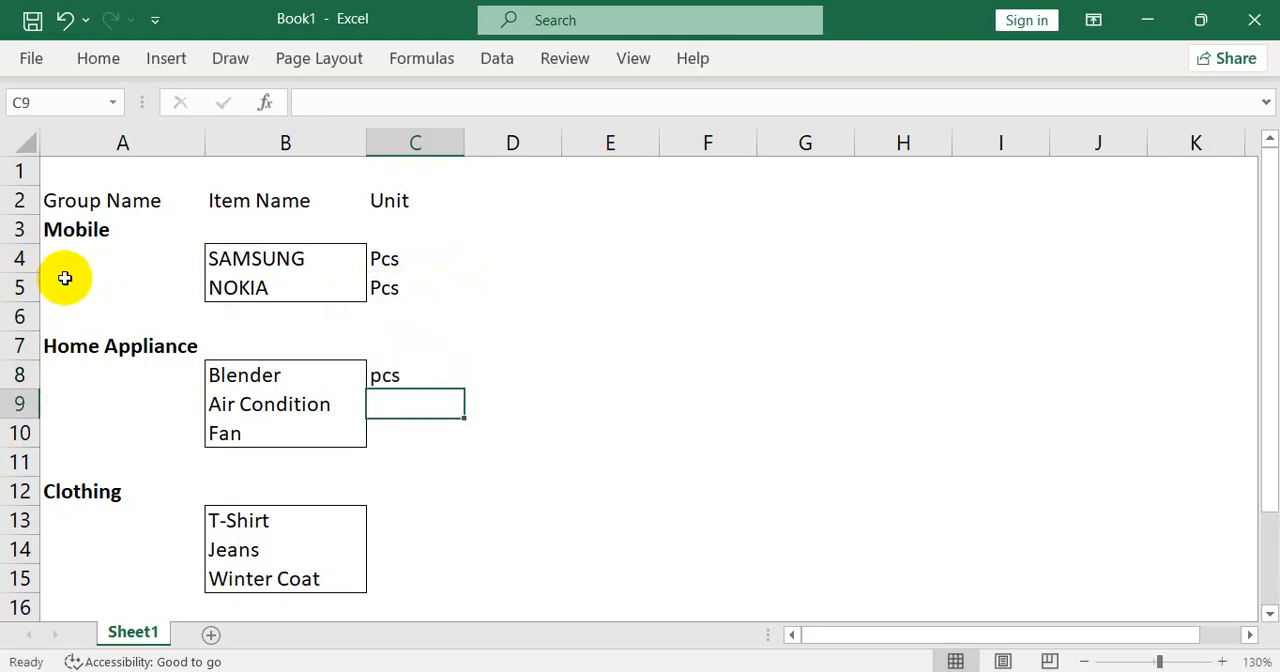
text(pcs)
key(Return)
Enter pcs as the unit for T-Shirt, Jeans and Winter Coat in cells C13 to C15
text(pcs)
key(Return)
key(Down)
key(Down)
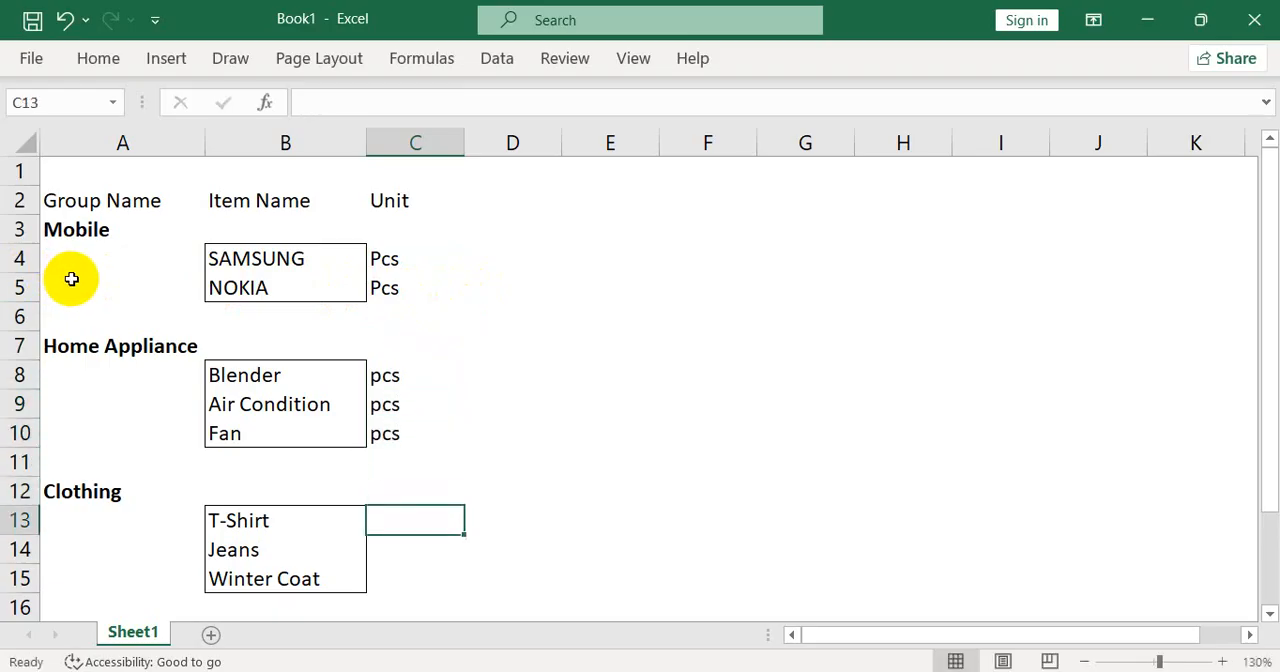
text(pcs)
key(Return)
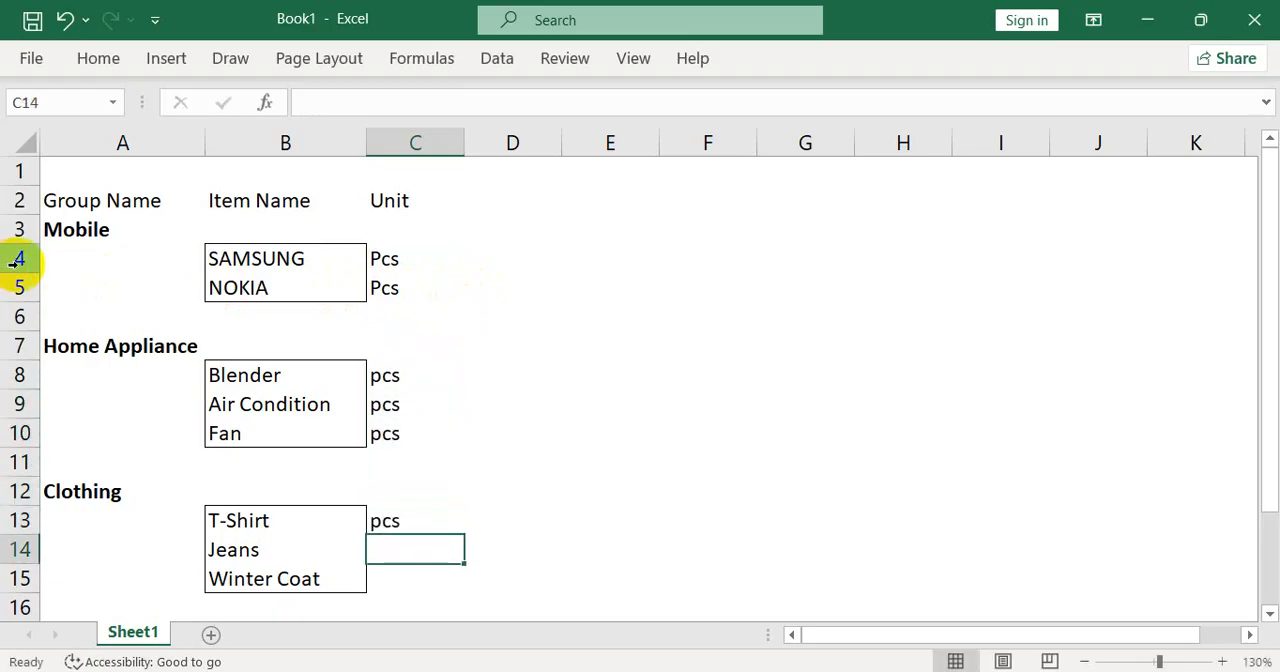
text(pcs)
key(Return)
text(pcs)
key(Return)
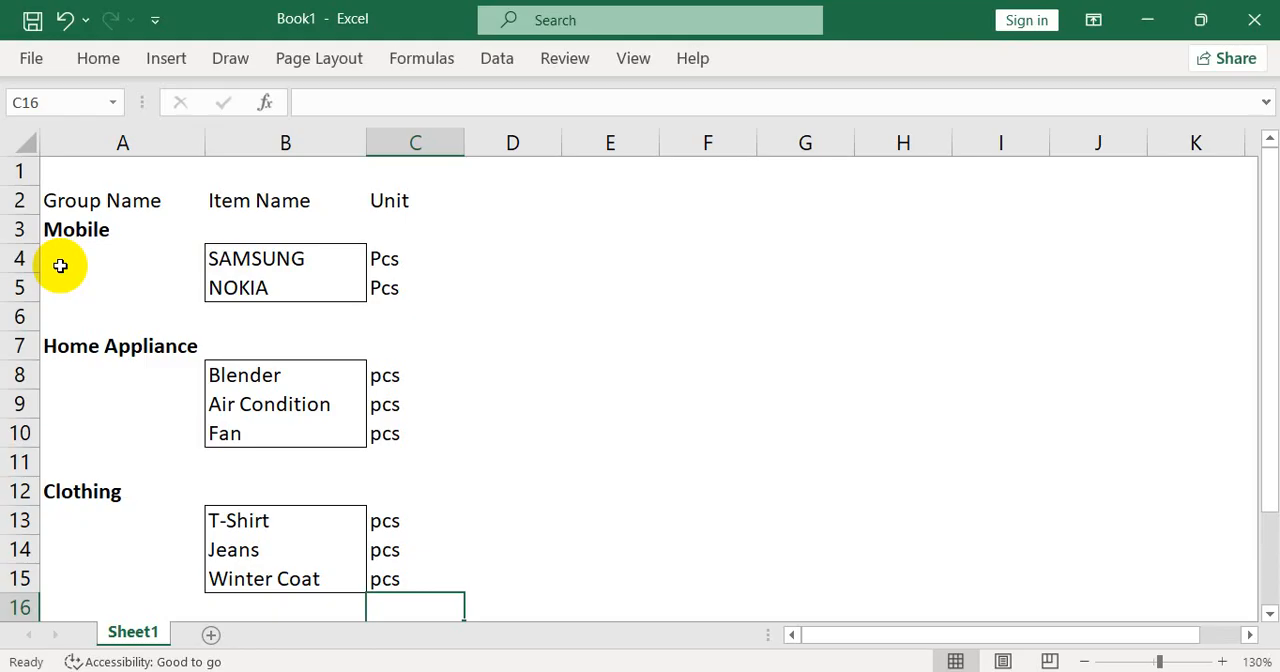
Switch to Tally.ERP 9 and start creating multiple stock groups from the inventory masters, under All Items
click(715, 671)
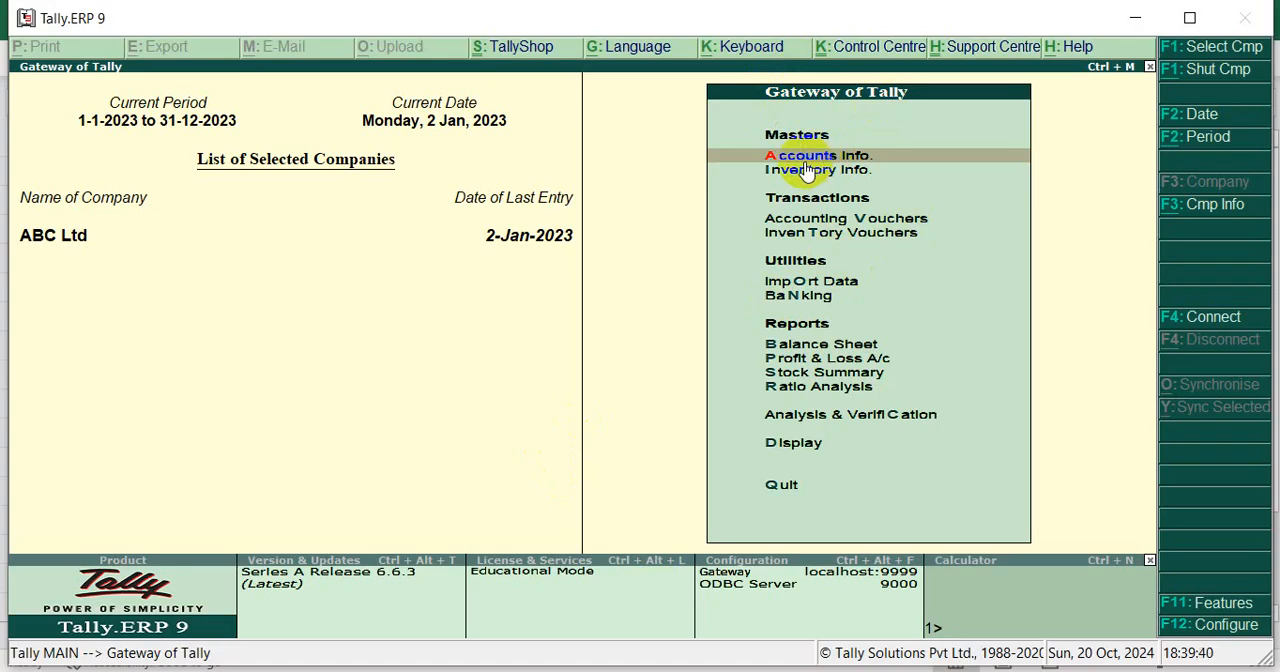
click(808, 172)
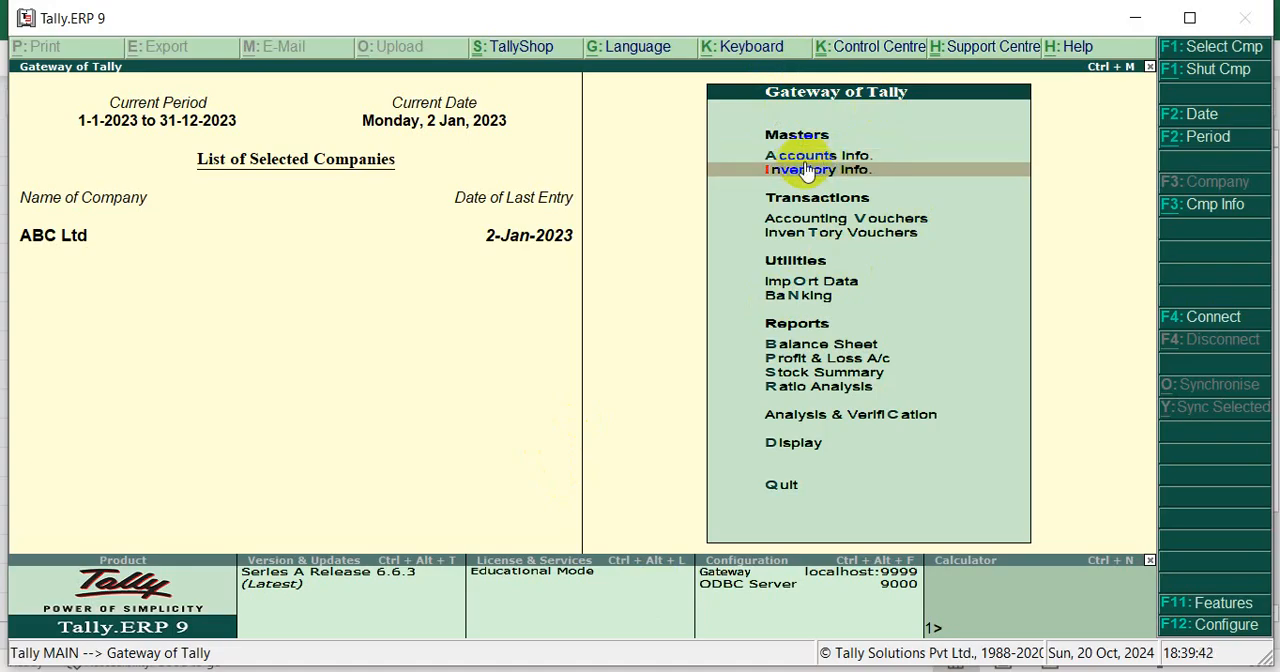
click(808, 171)
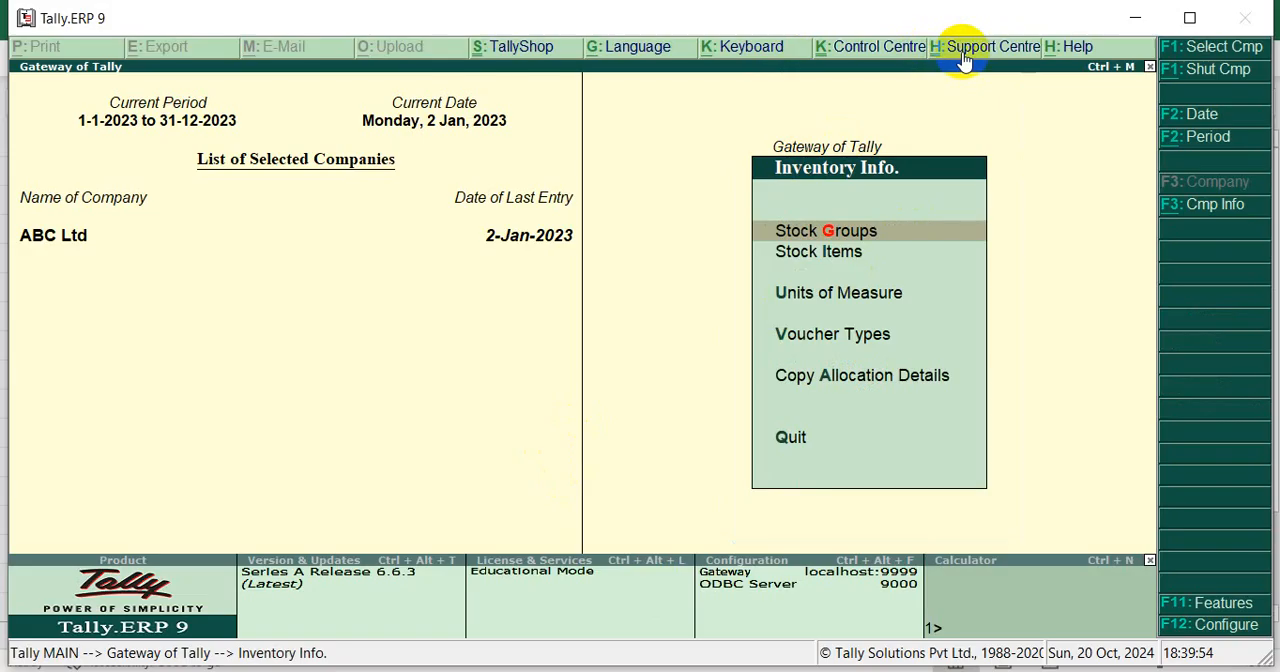
click(828, 234)
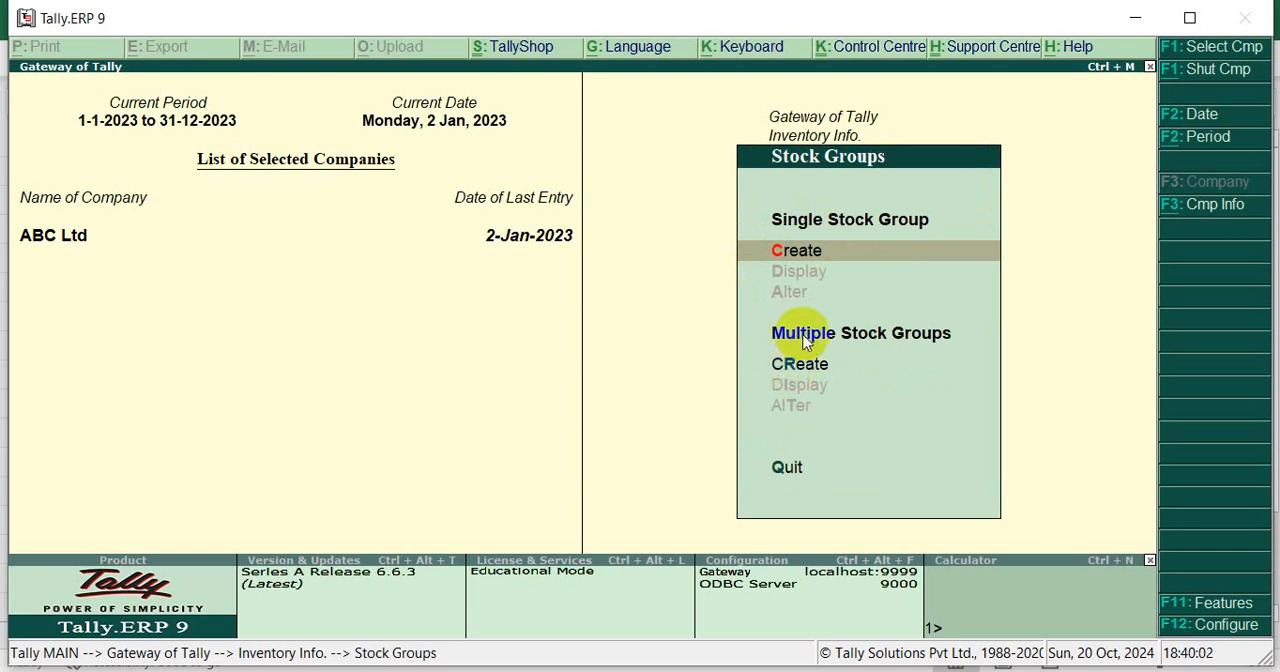
click(785, 368)
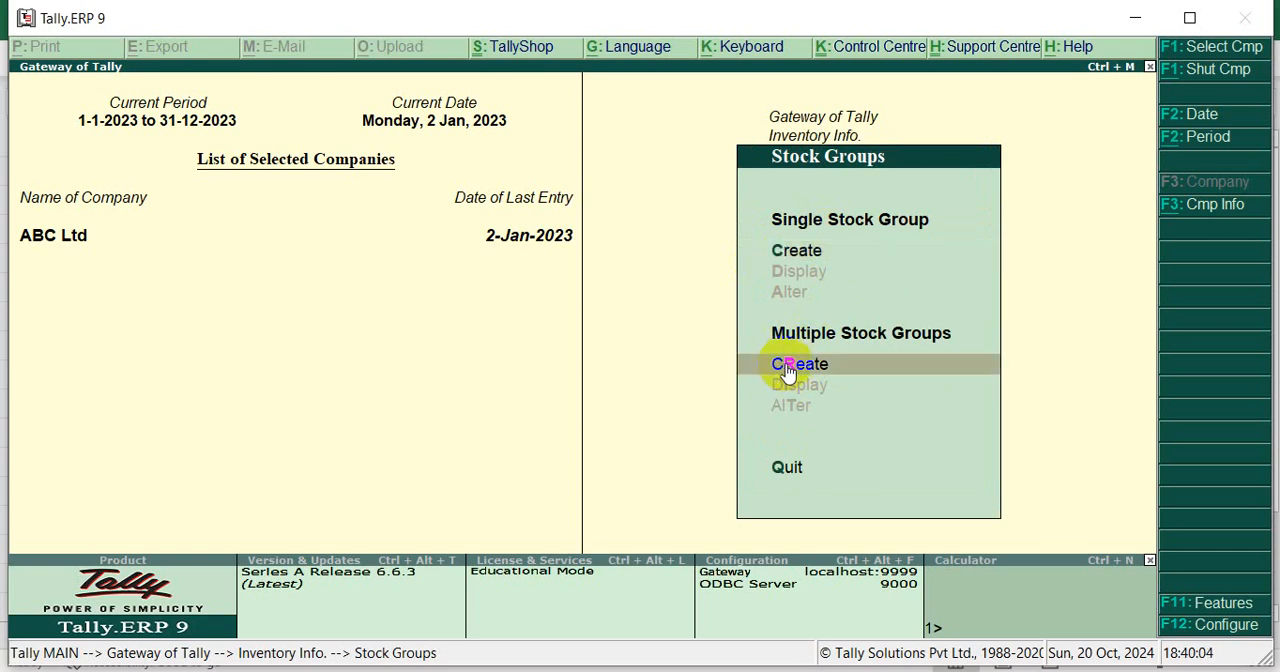
click(792, 367)
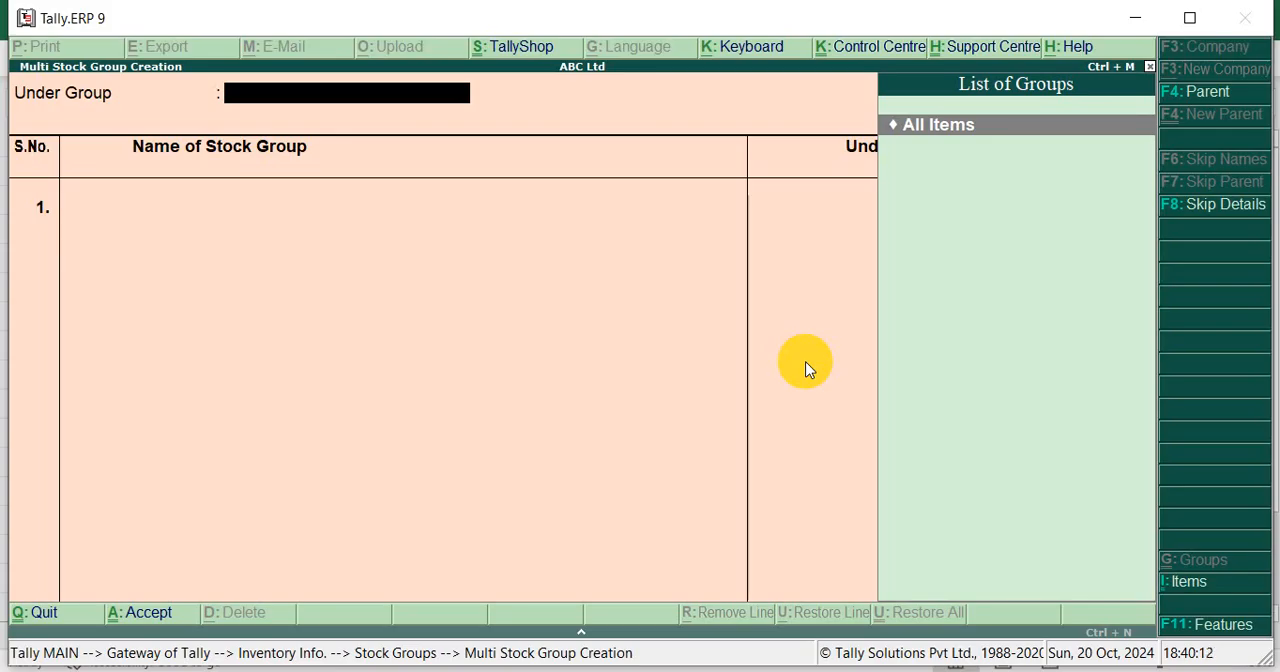
key(Return)
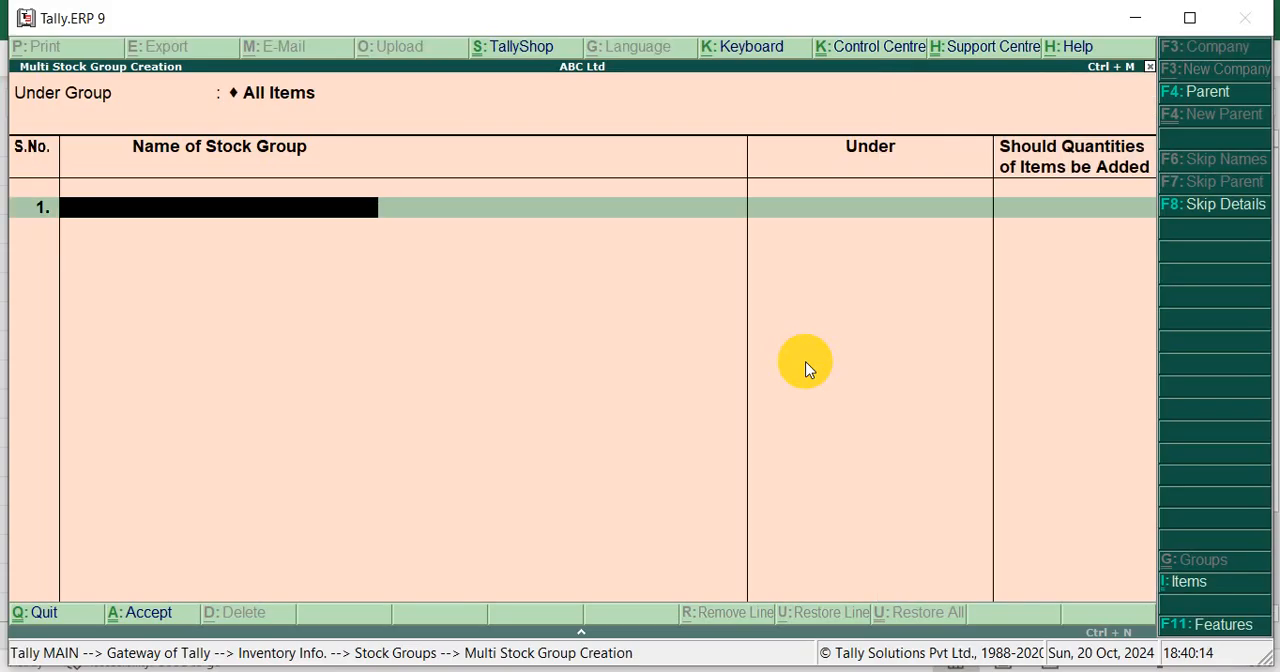
Copy the group name Mobile from cell A3 of the Excel sheet and return to Tally's Multi Stock Group Creation form
key(alt+Tab)
click(104, 236)
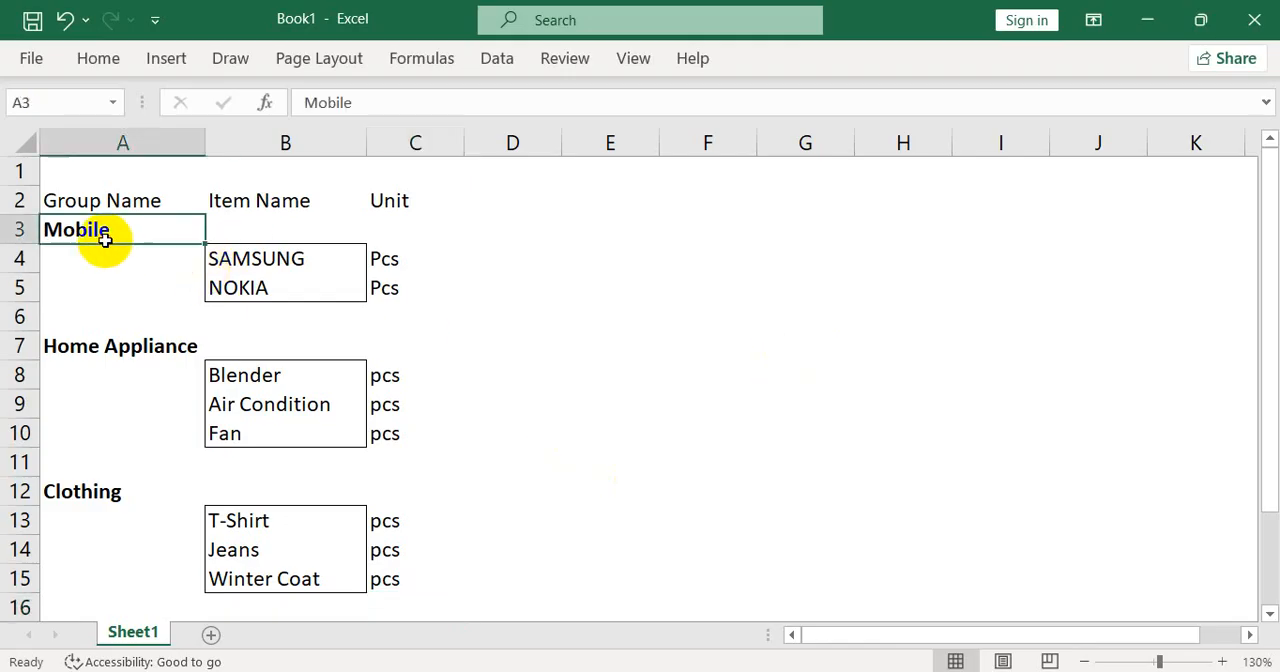
key(ctrl+c)
key(alt+Tab)
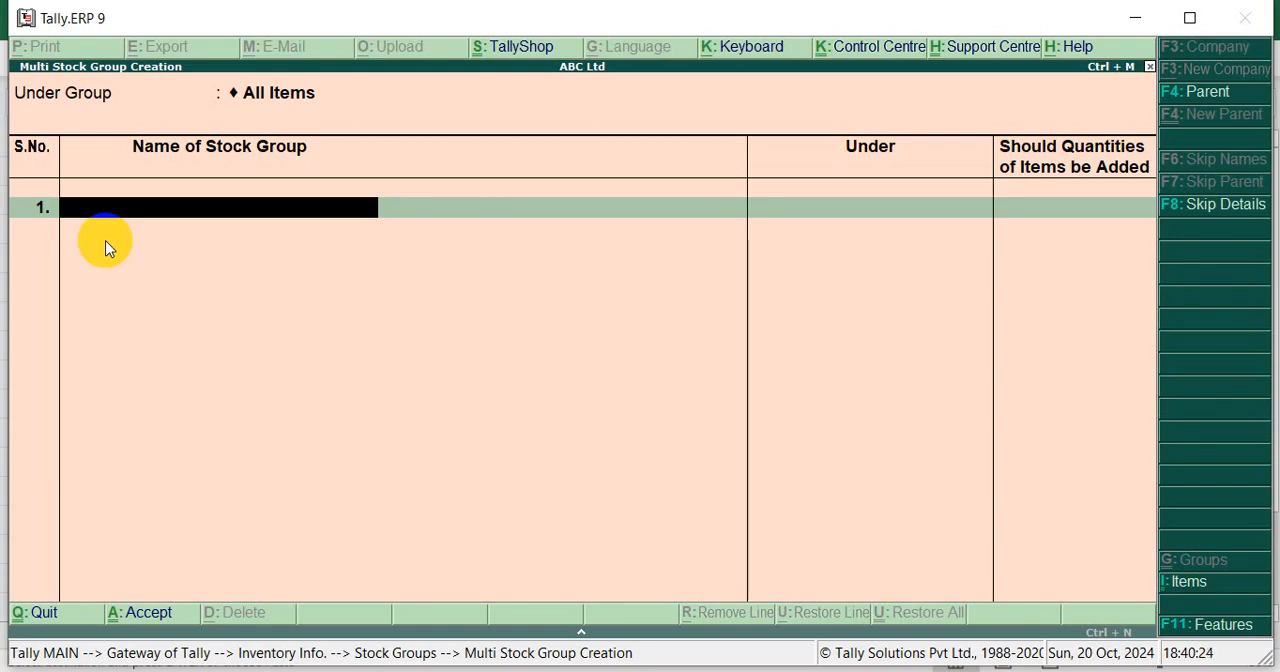
Close the Unicode/Bijoy keyboard utility and the second utility beside it running in the background, then return to the first stock group row
click(964, 671)
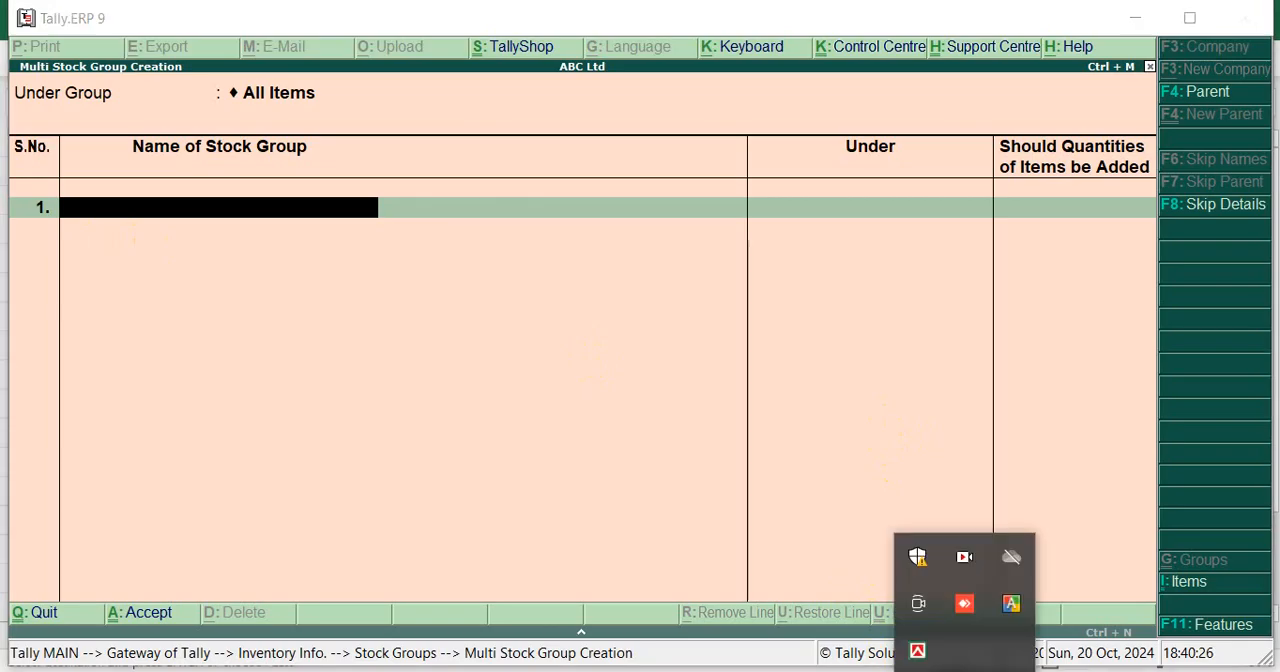
right_click(917, 651)
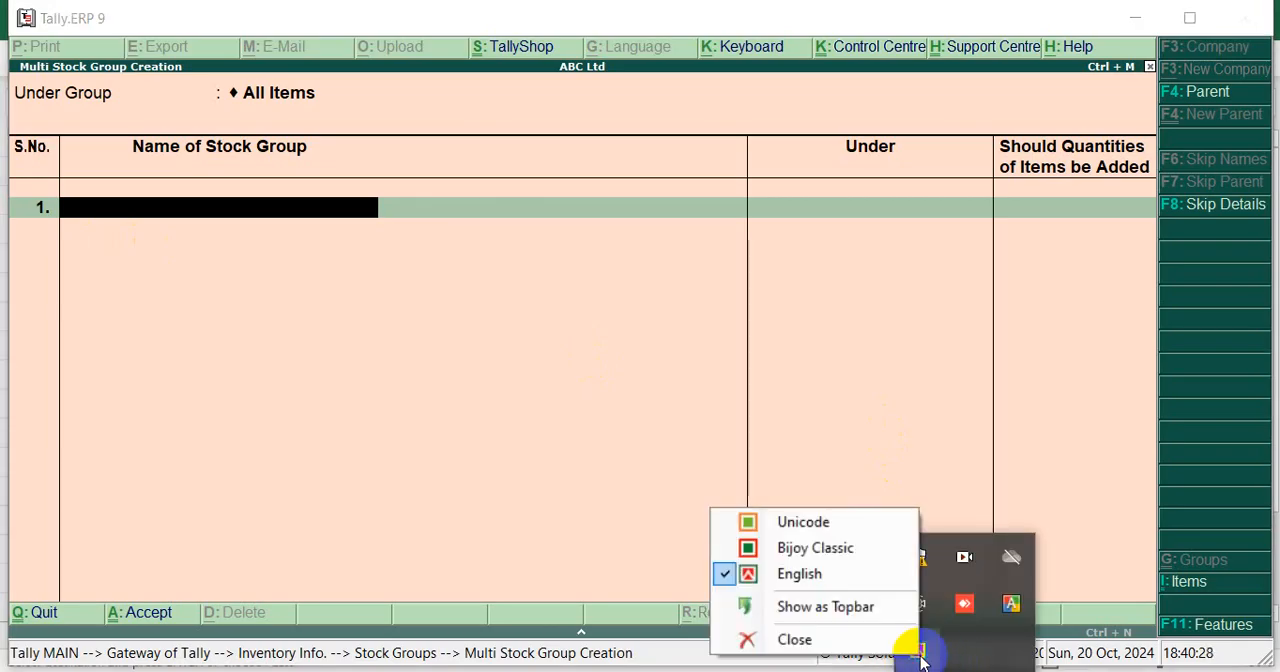
click(825, 645)
click(964, 669)
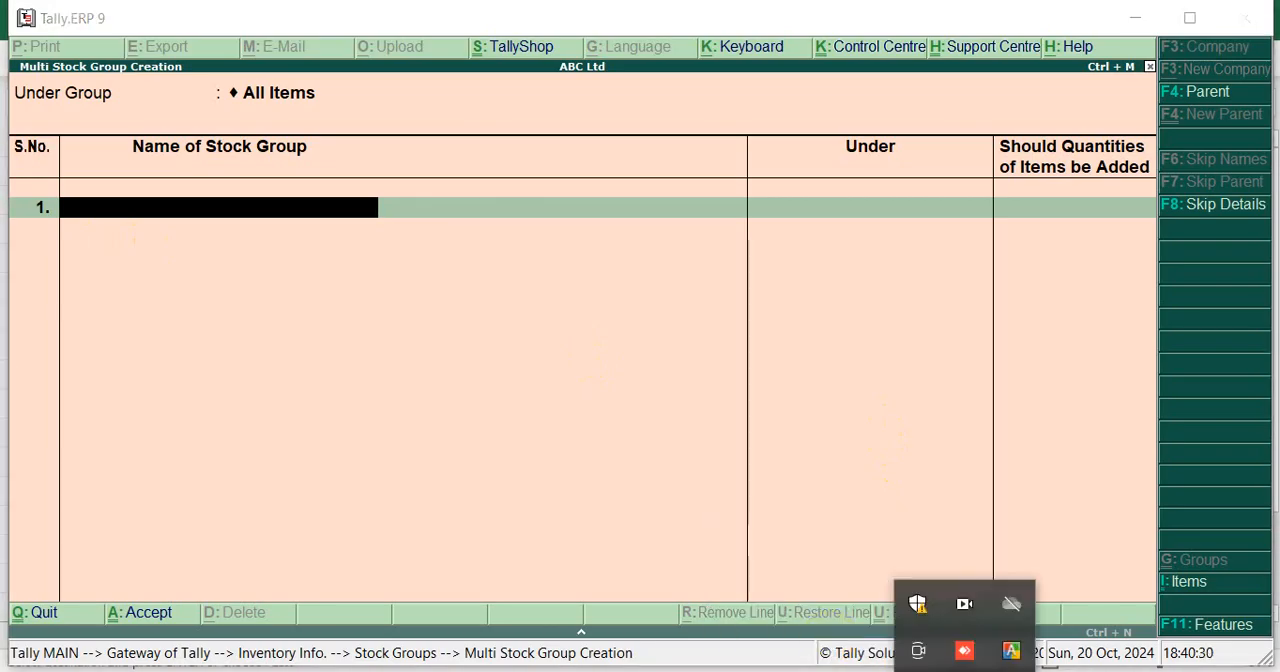
right_click(1011, 651)
click(1065, 633)
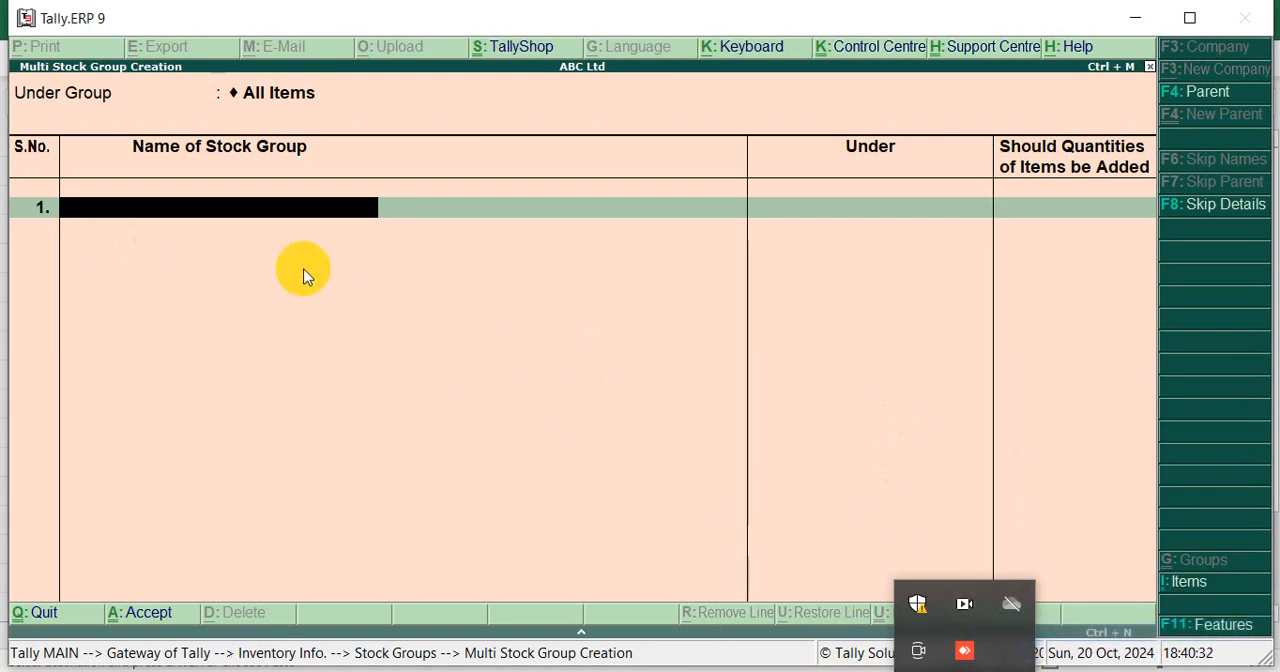
click(251, 213)
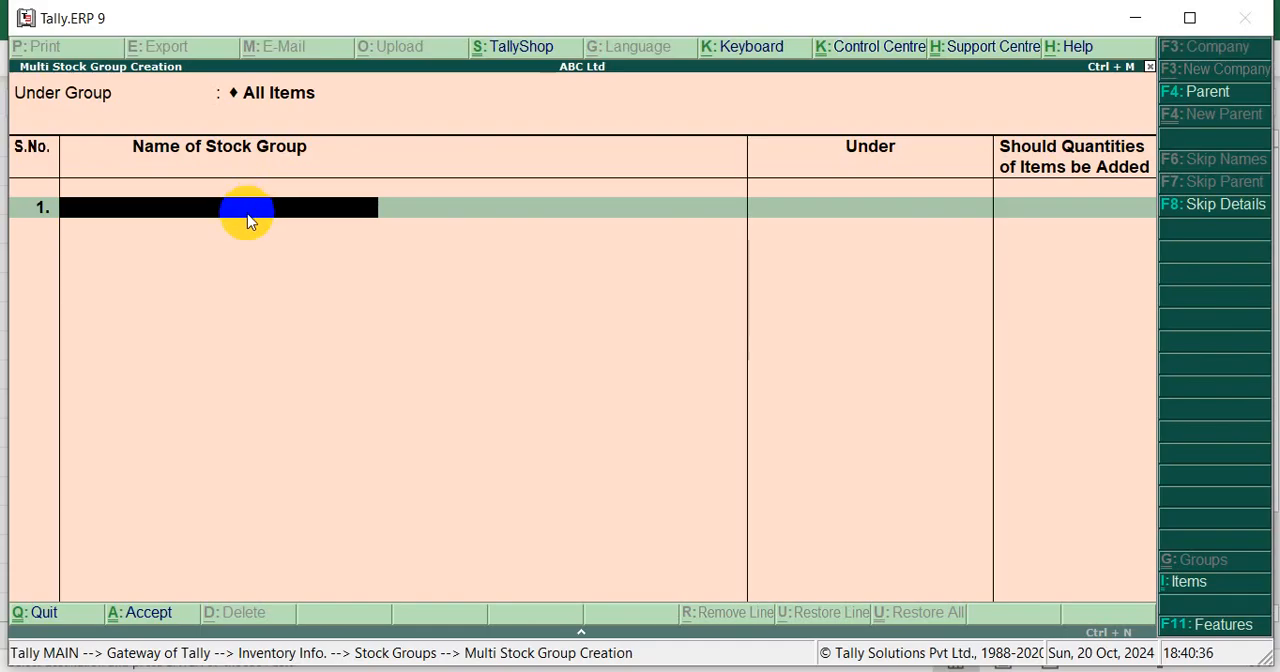
Enter Mobile as the first stock group under Primary, with item quantities added set to Yes
text(Mobile)
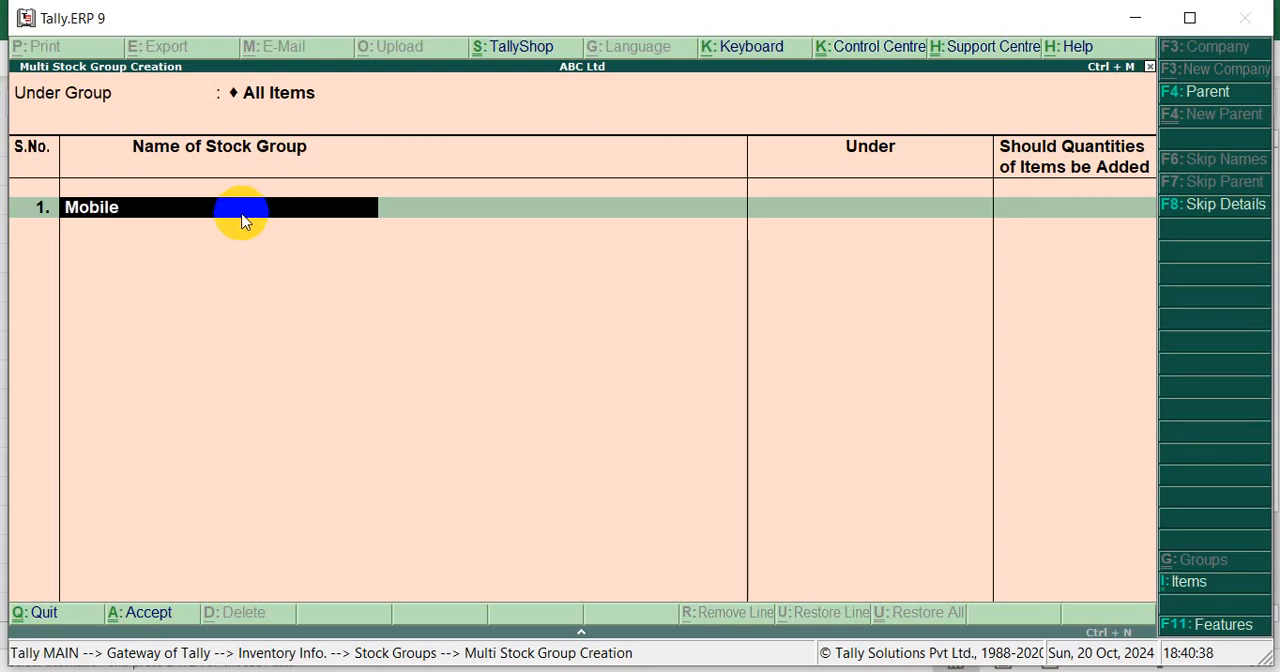
key(Return)
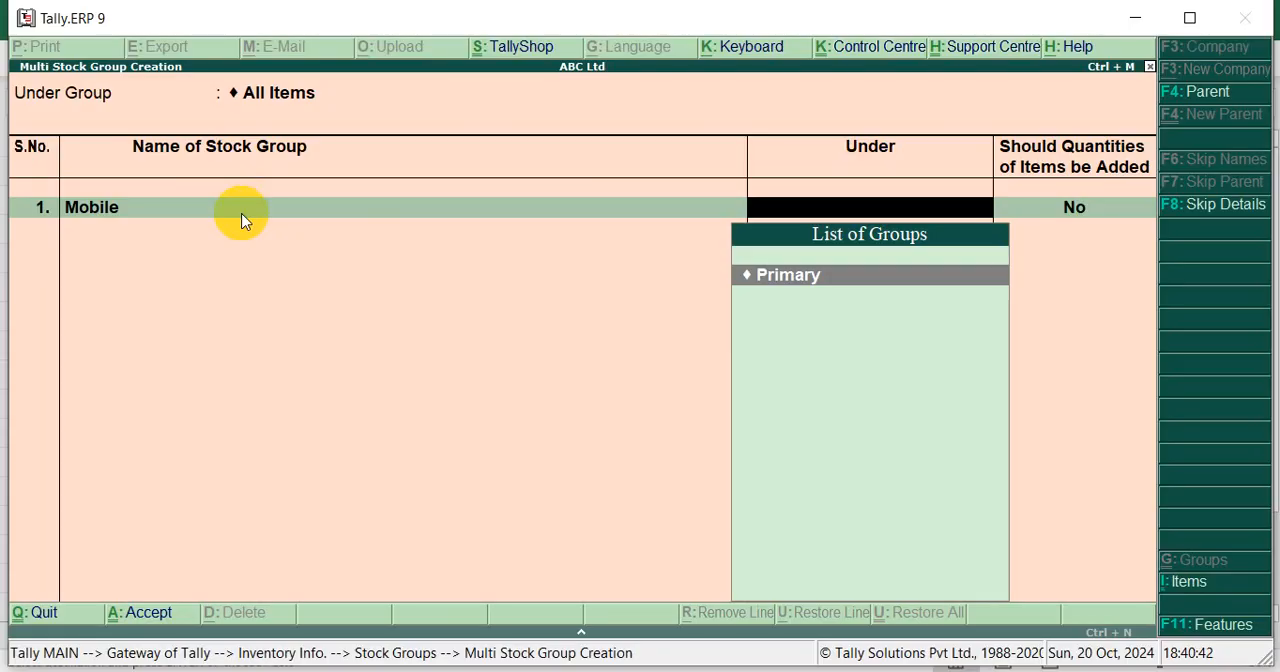
key(Return)
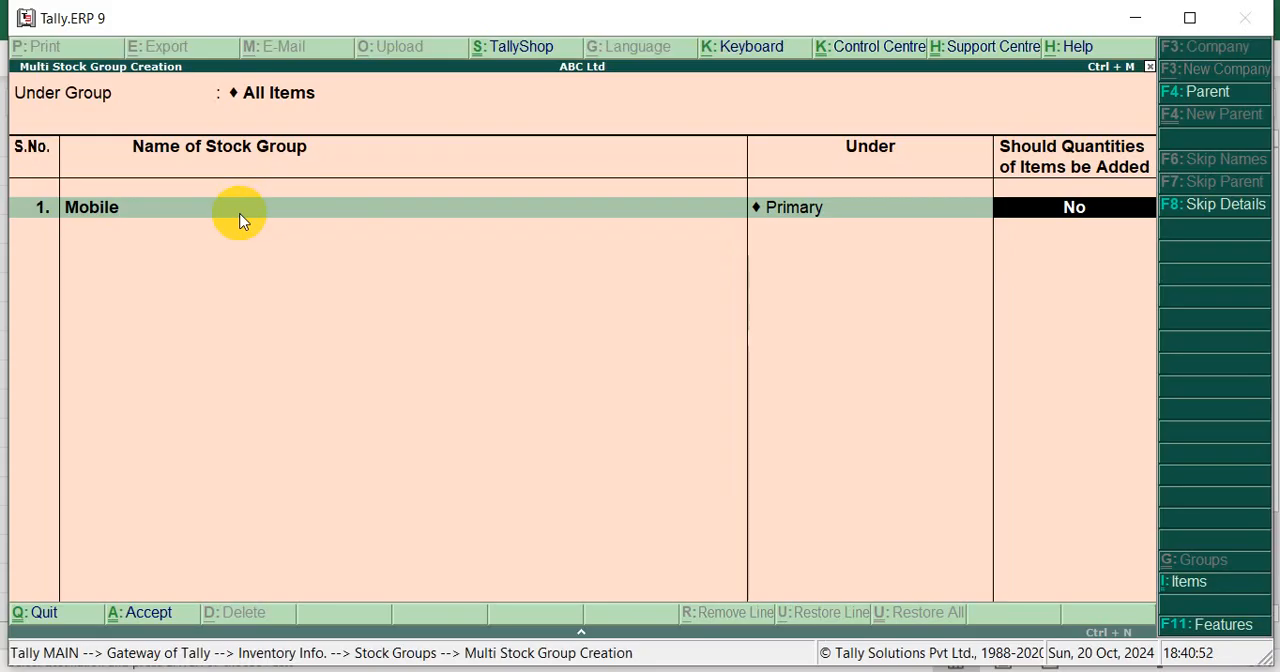
text(y)
key(Return)
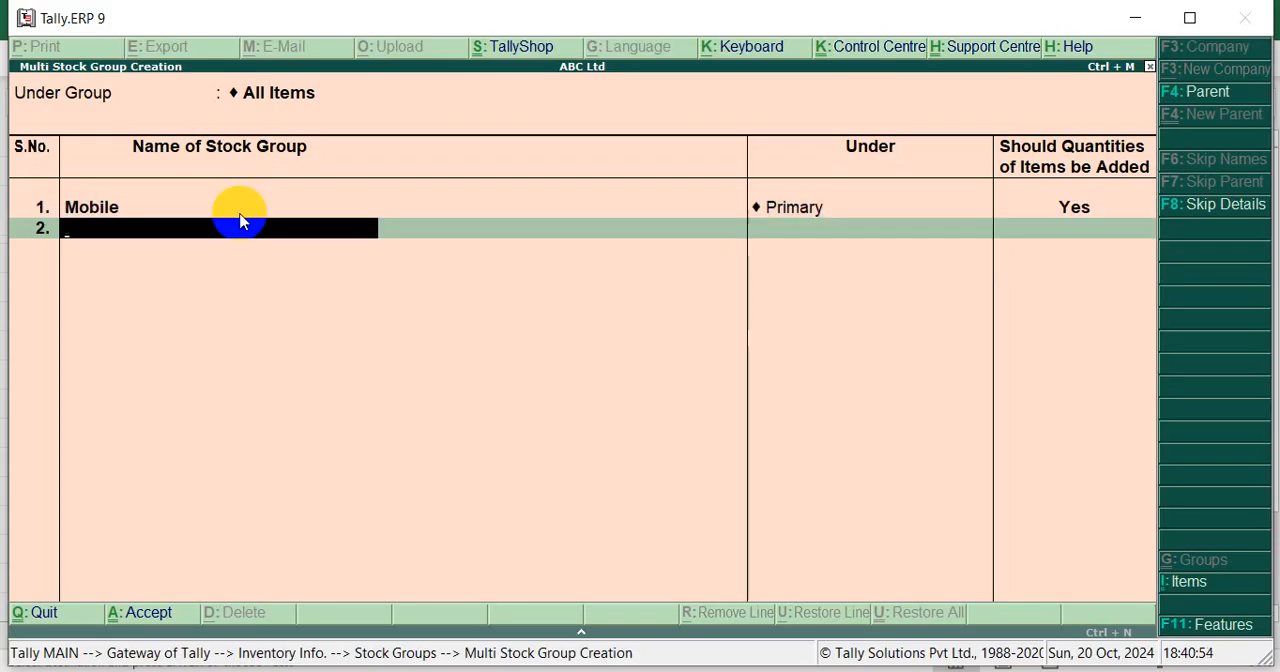
Switch to Excel, copy the group name Home Appliance from cell A7, and return to Tally's Multi Stock Group Creation form
key(alt+Tab)
key(Down)
key(Down)
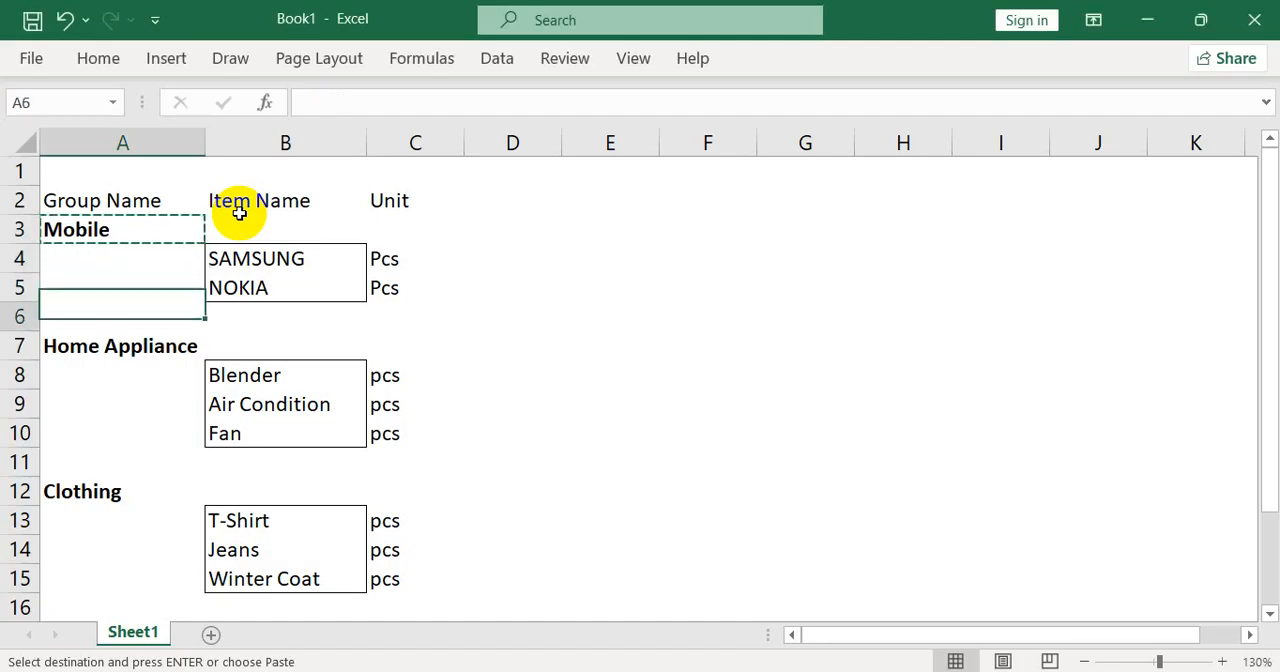
key(Down)
key(Down)
key(ctrl+c)
key(alt+Tab)
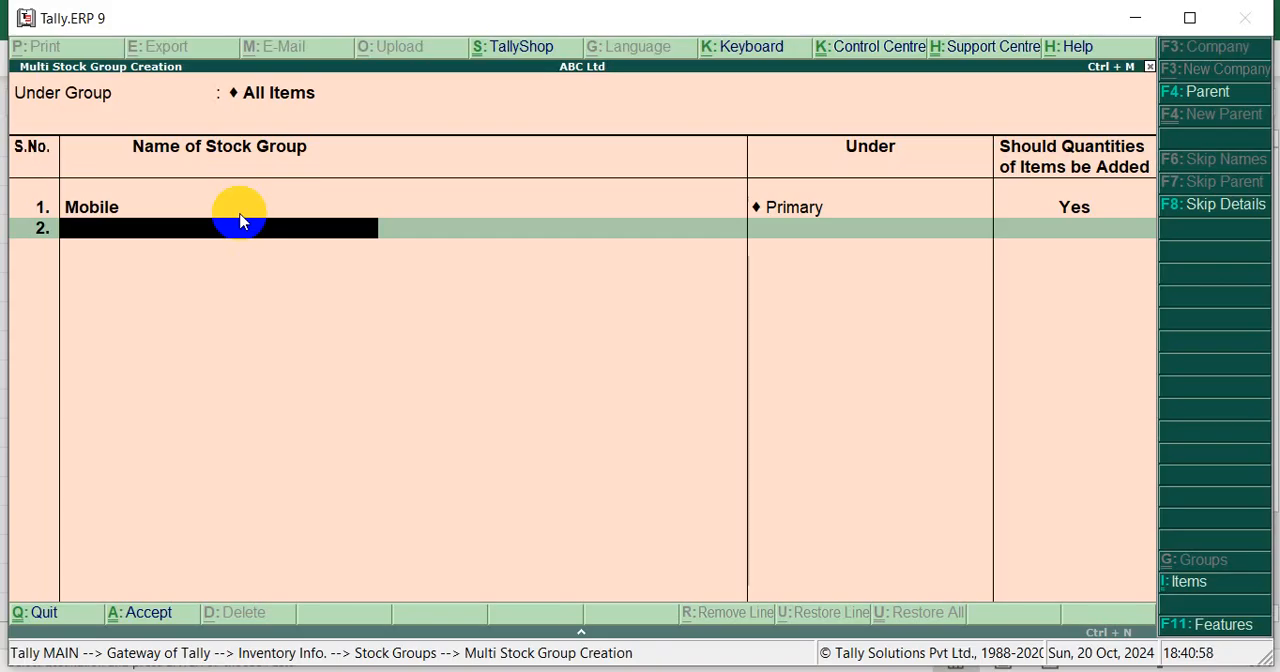
Enter Home Appliance as the second stock group under Primary, with item quantities added set to Yes
key(ctrl+alt+v)
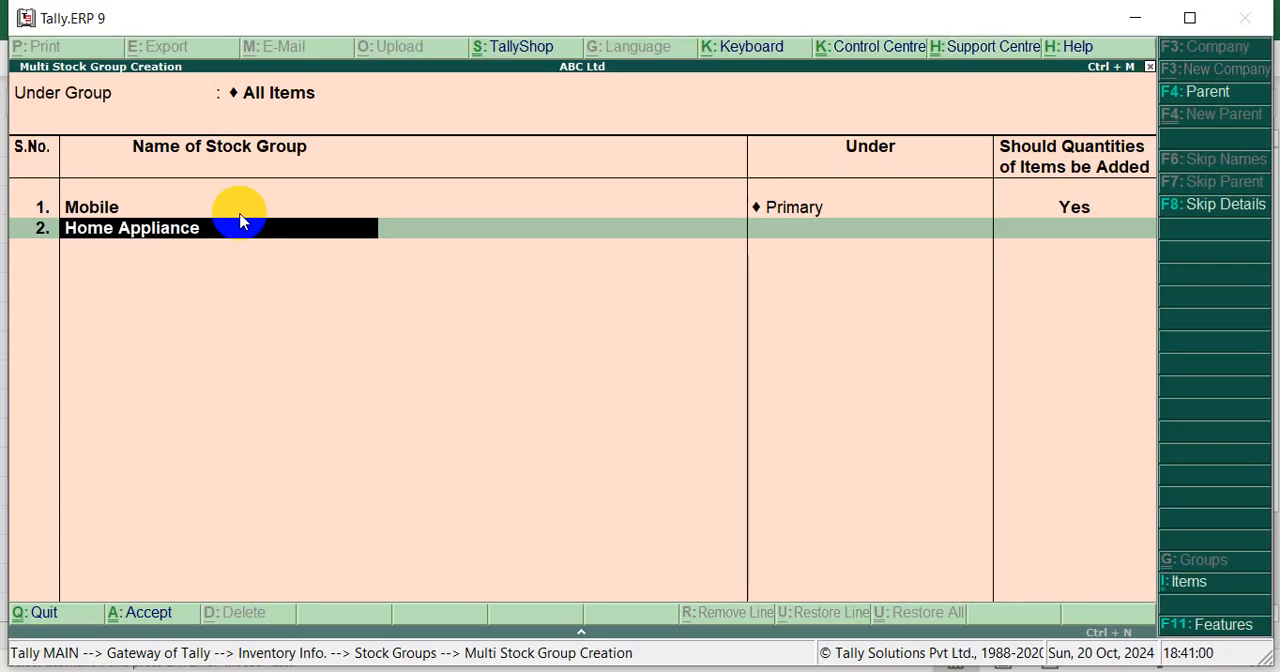
key(Return)
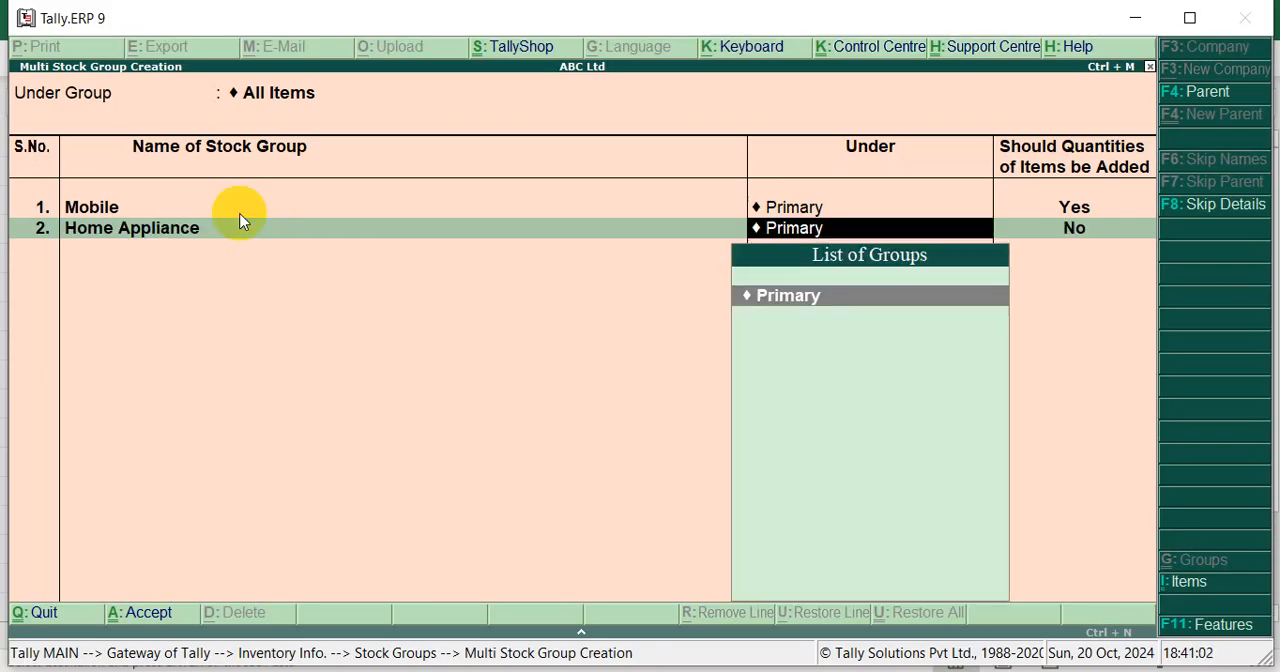
key(Return)
text(y)
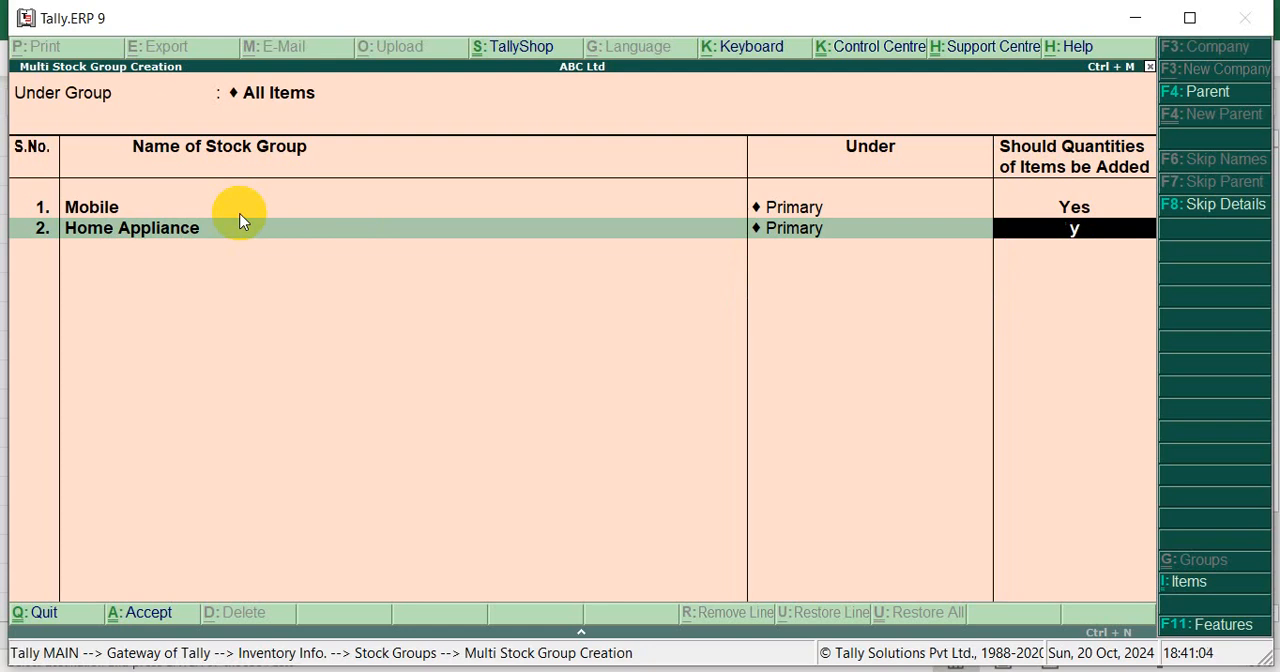
key(Return)
key(Return)
key(Escape)
key(Return)
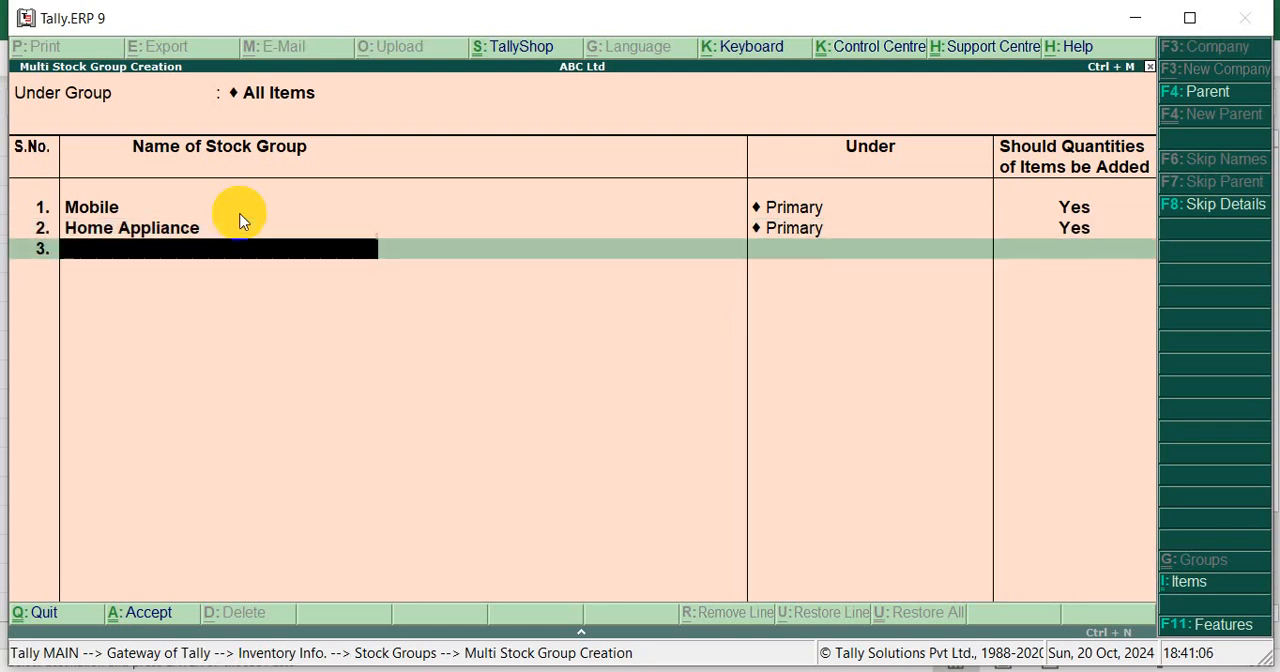
Switch to Excel, copy the group name Clothing from cell A12, and return to the stock group form in Tally
key(alt+Tab)
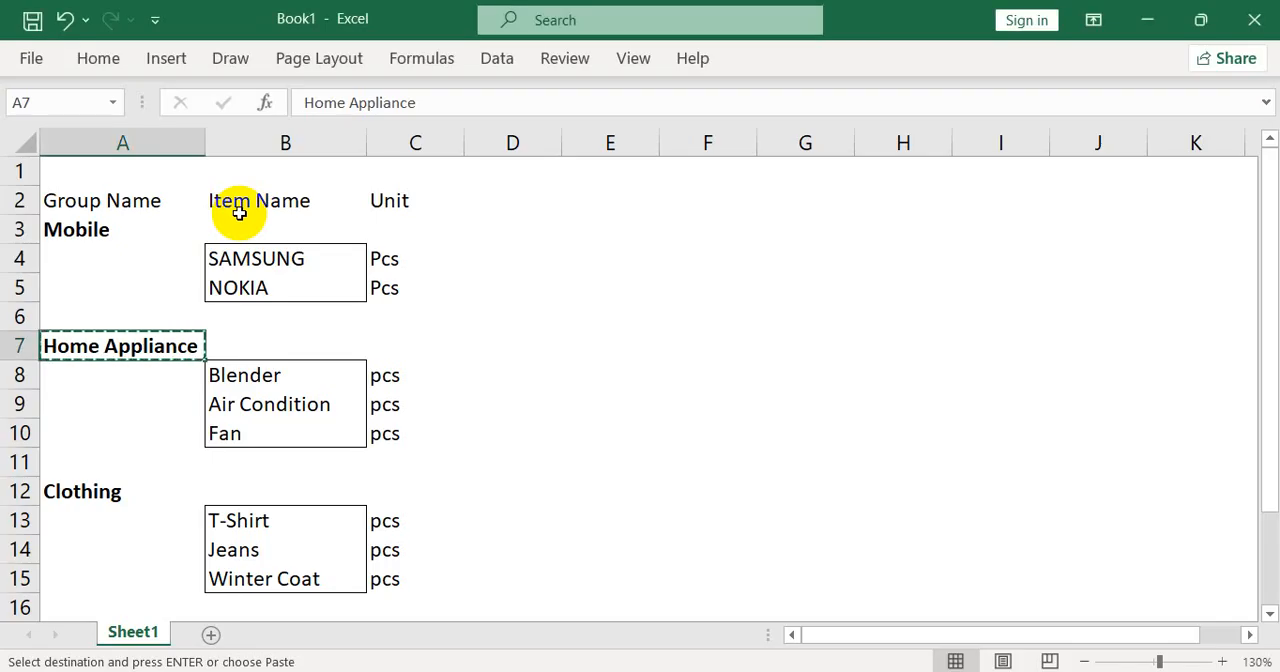
key(Down)
key(Down)
key(Down)
key(Down)
key(Down)
key(ctrl+c)
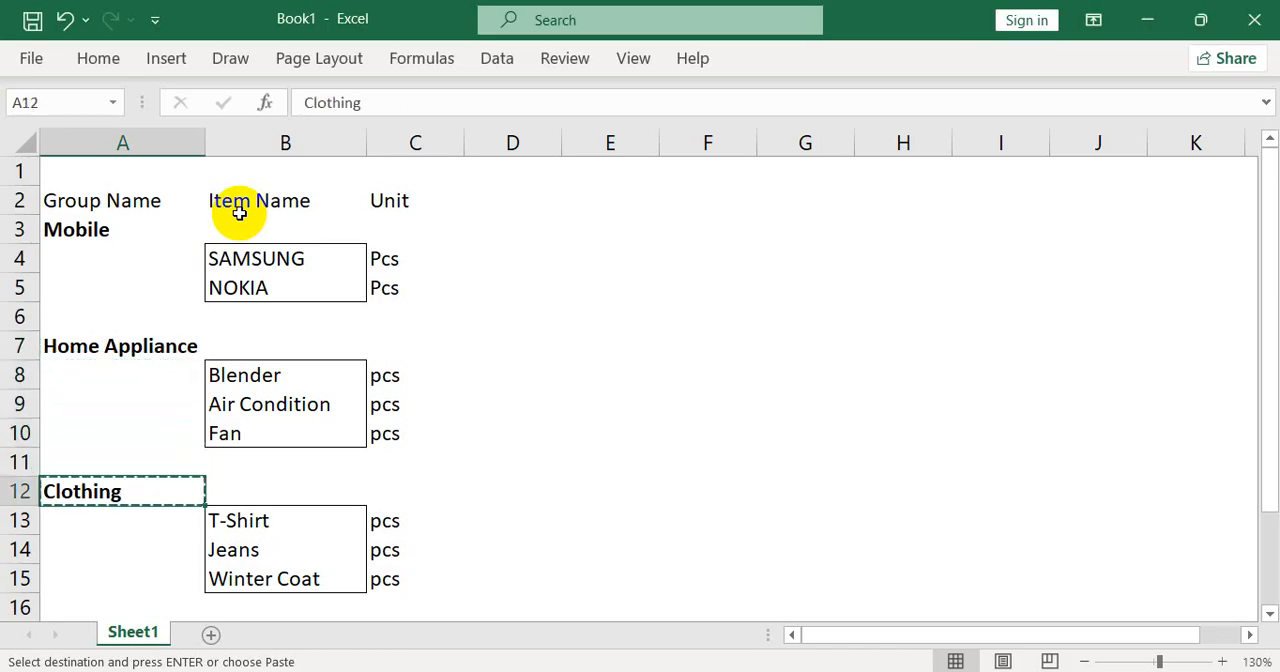
key(alt+Tab)
Enter Clothing as the third stock group under Primary with quantities added set to Yes, save the form and return to the Gateway of Tally
key(ctrl+alt+v)
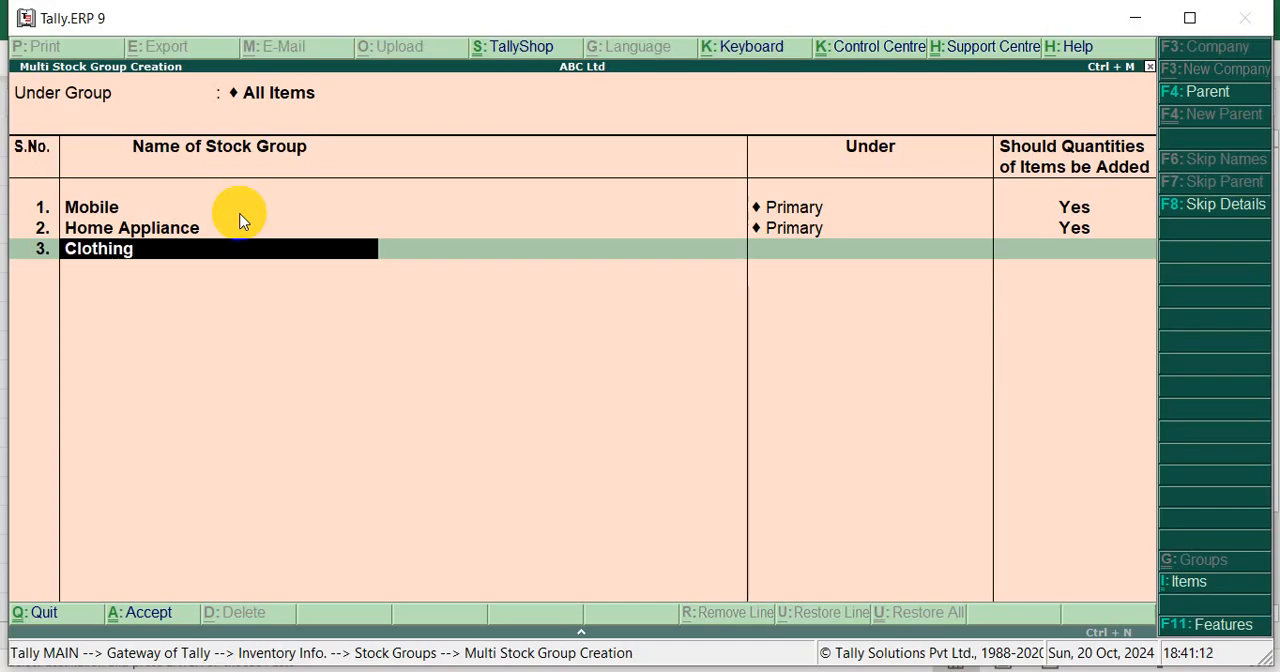
key(Return)
key(Return)
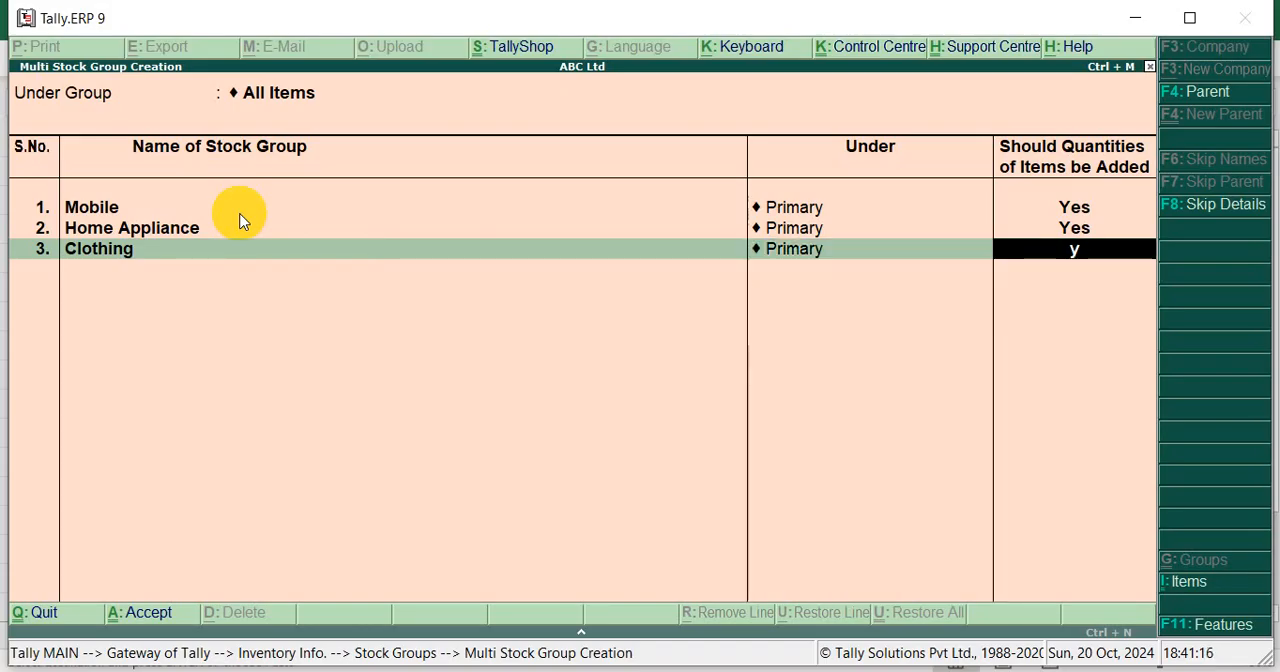
key(y)
key(Return)
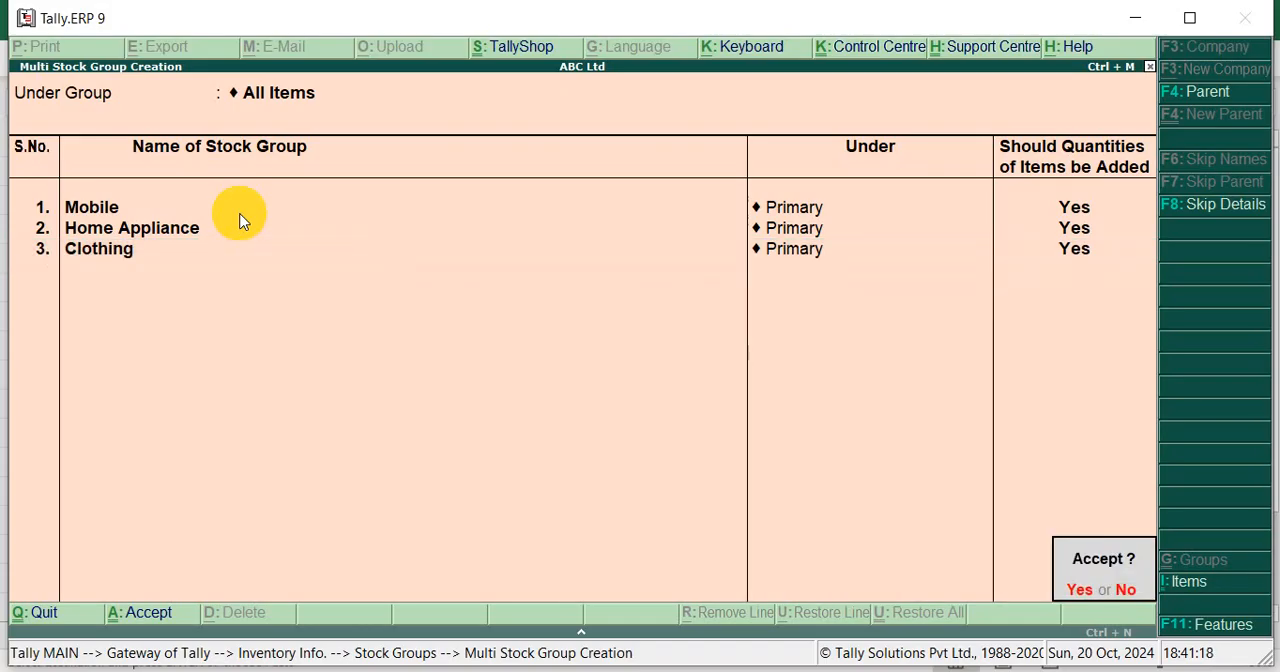
key(y)
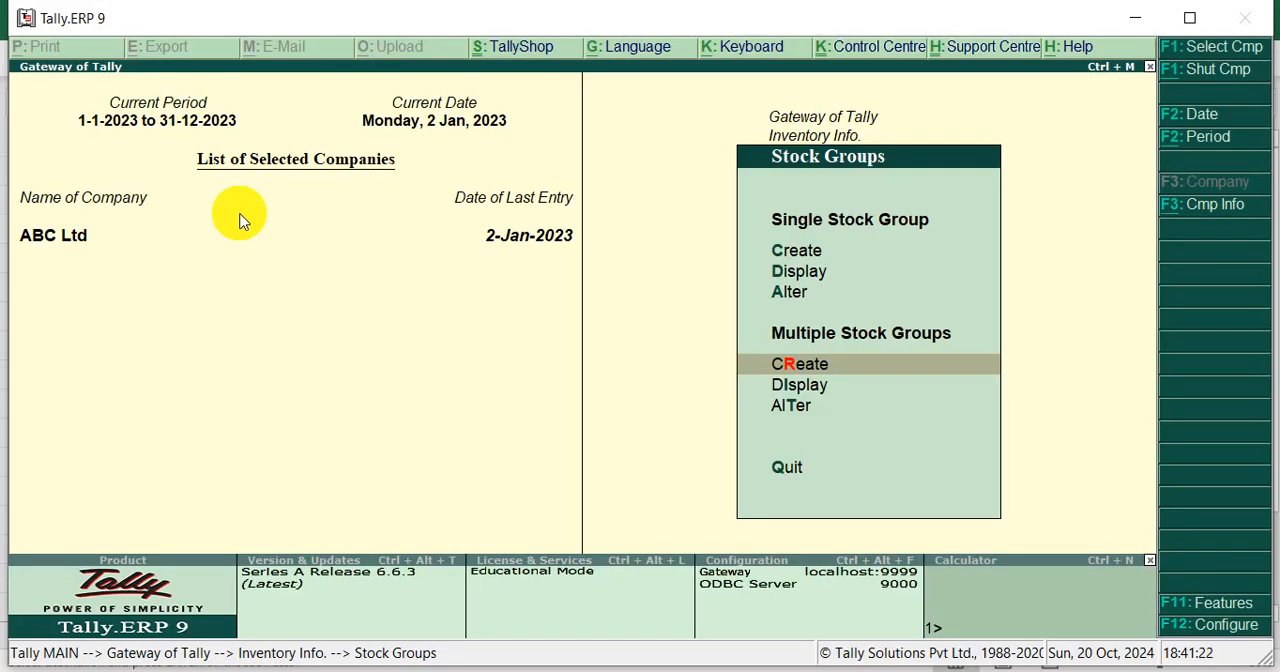
key(Escape)
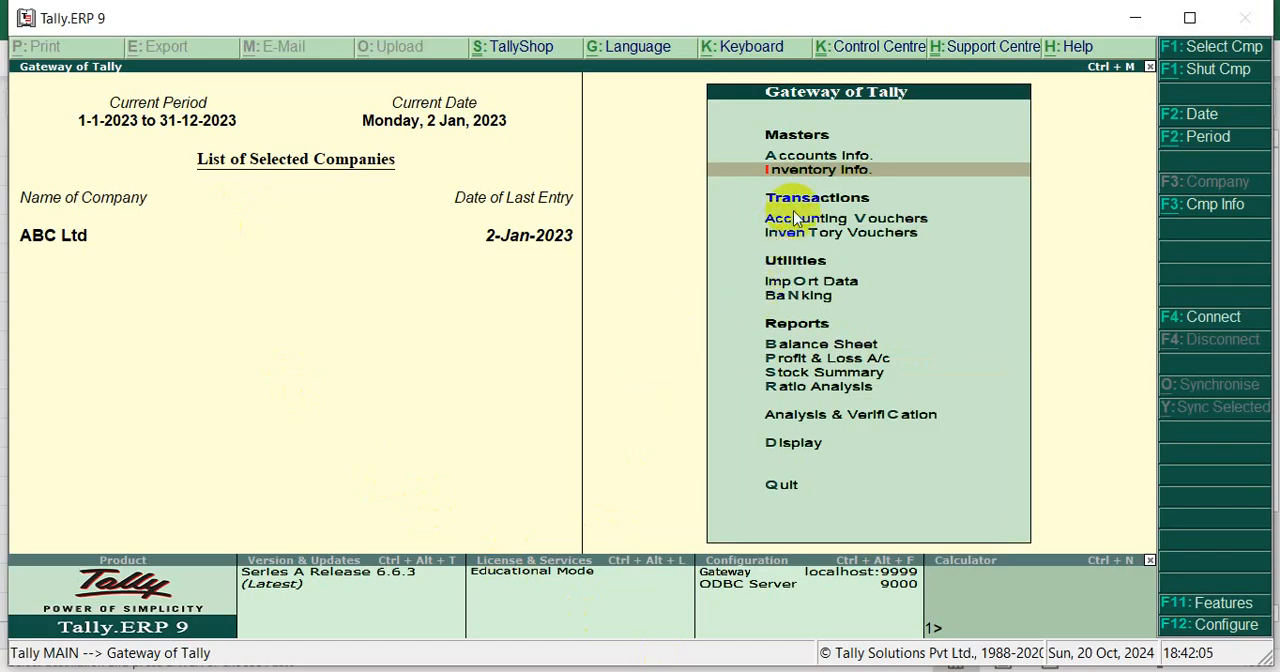
key(Up)
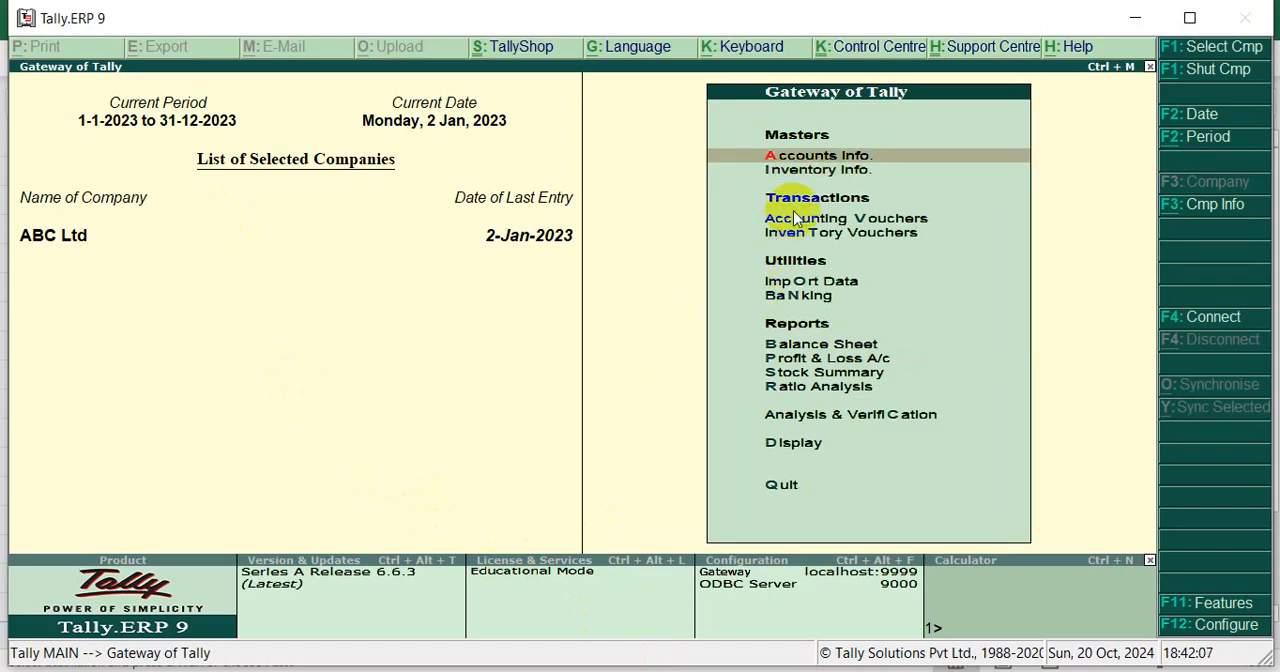
key(Down)
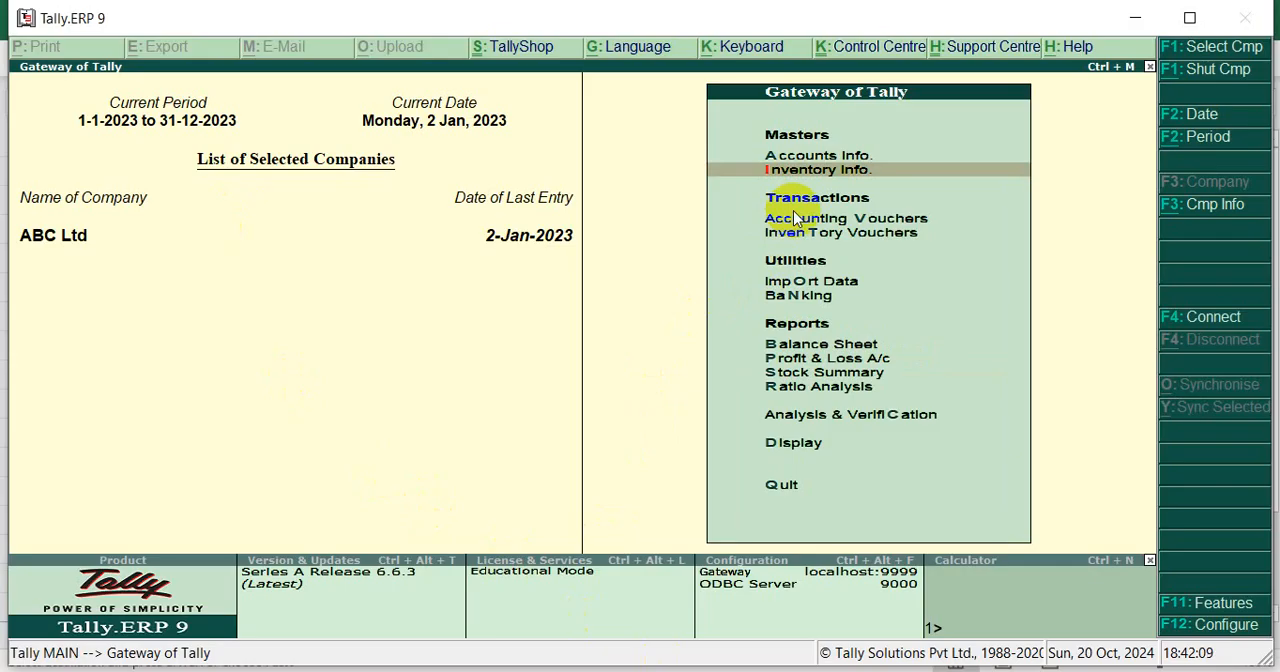
key(Return)
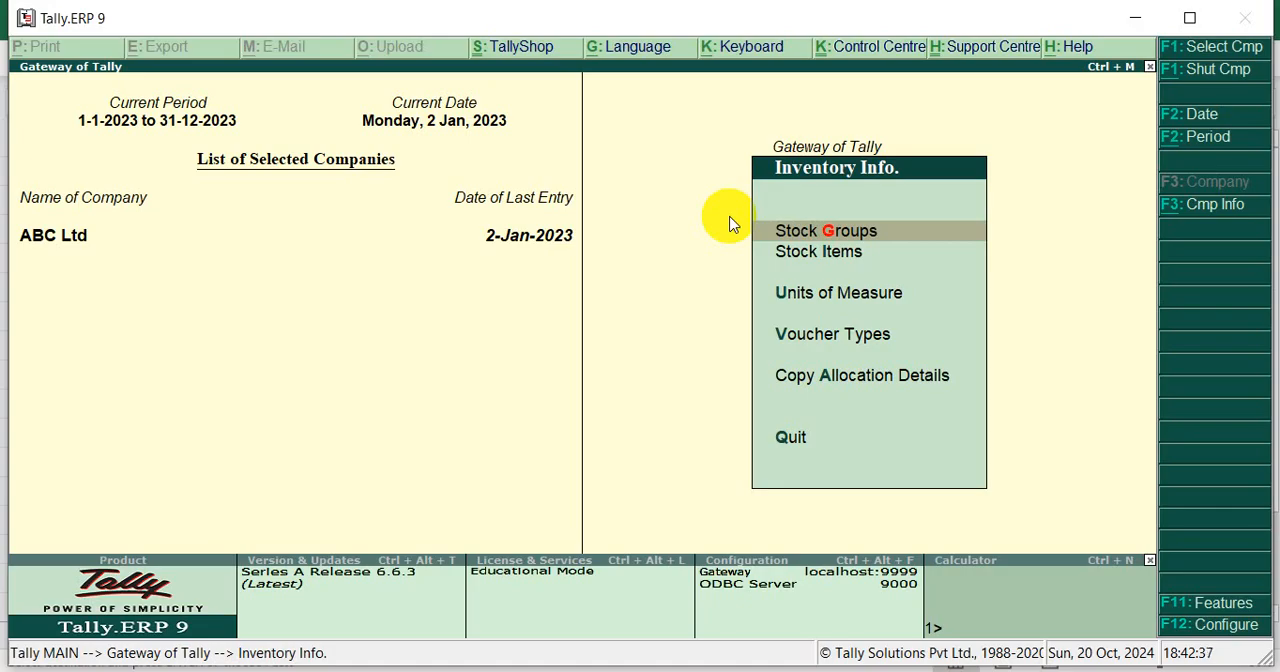
key(Down)
key(Down)
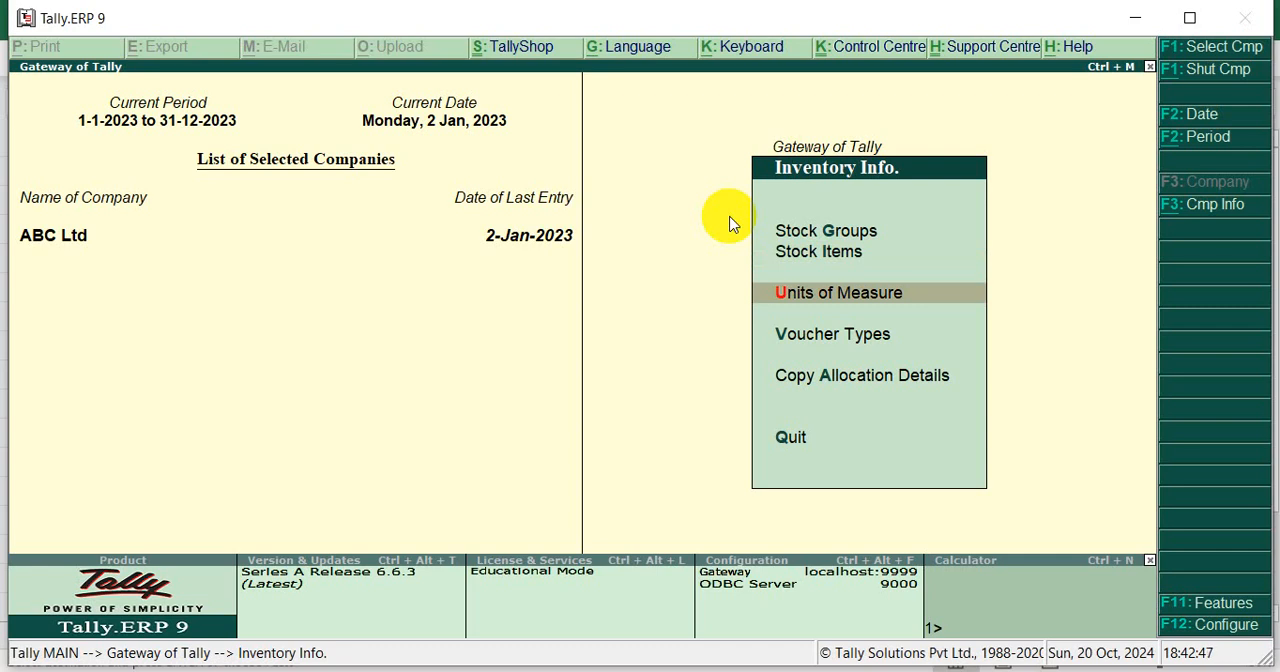
key(Return)
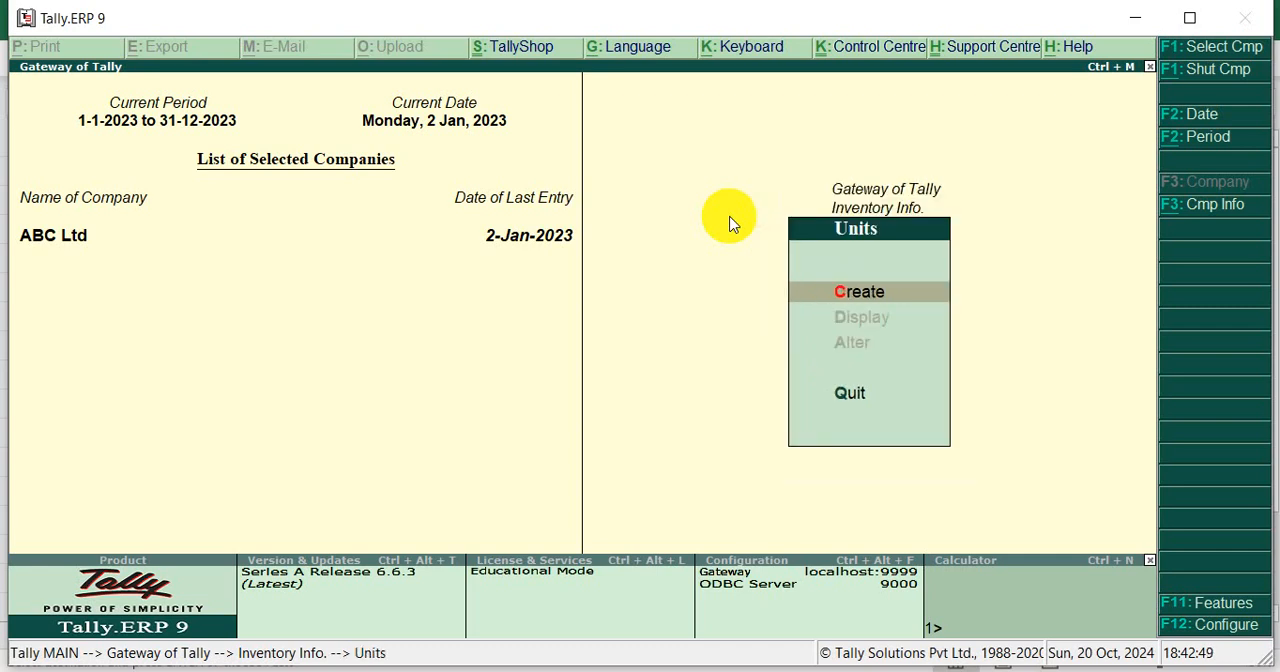
key(Return)
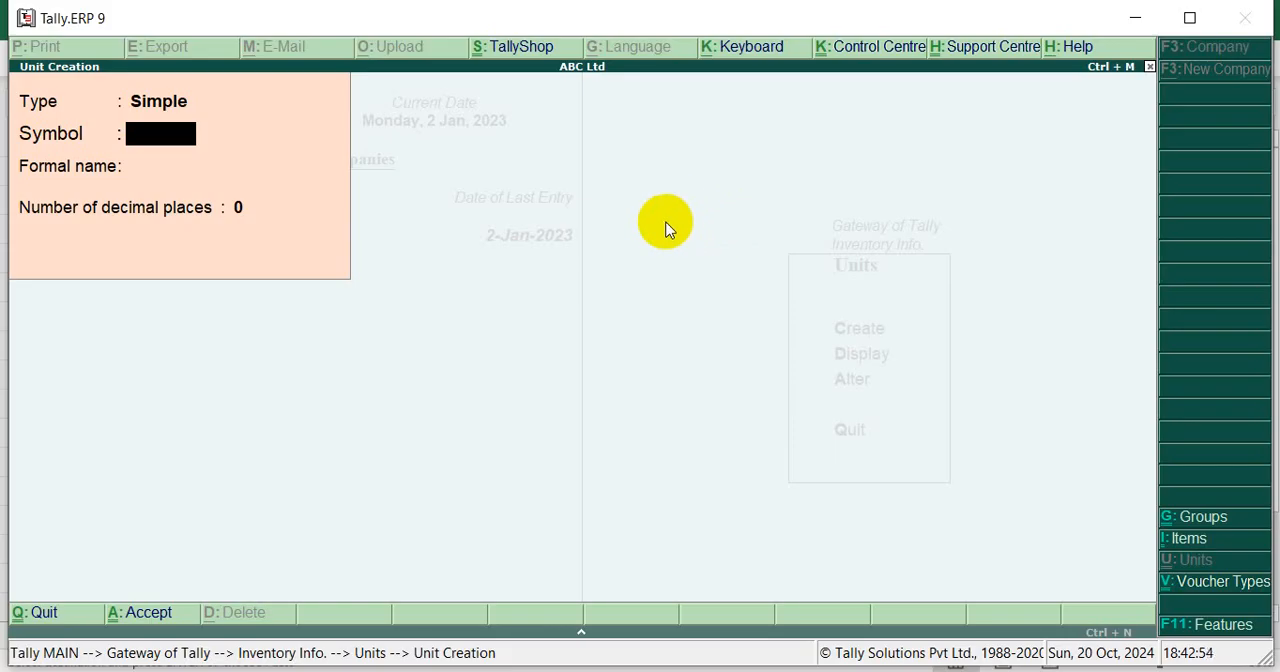
text(pcs)
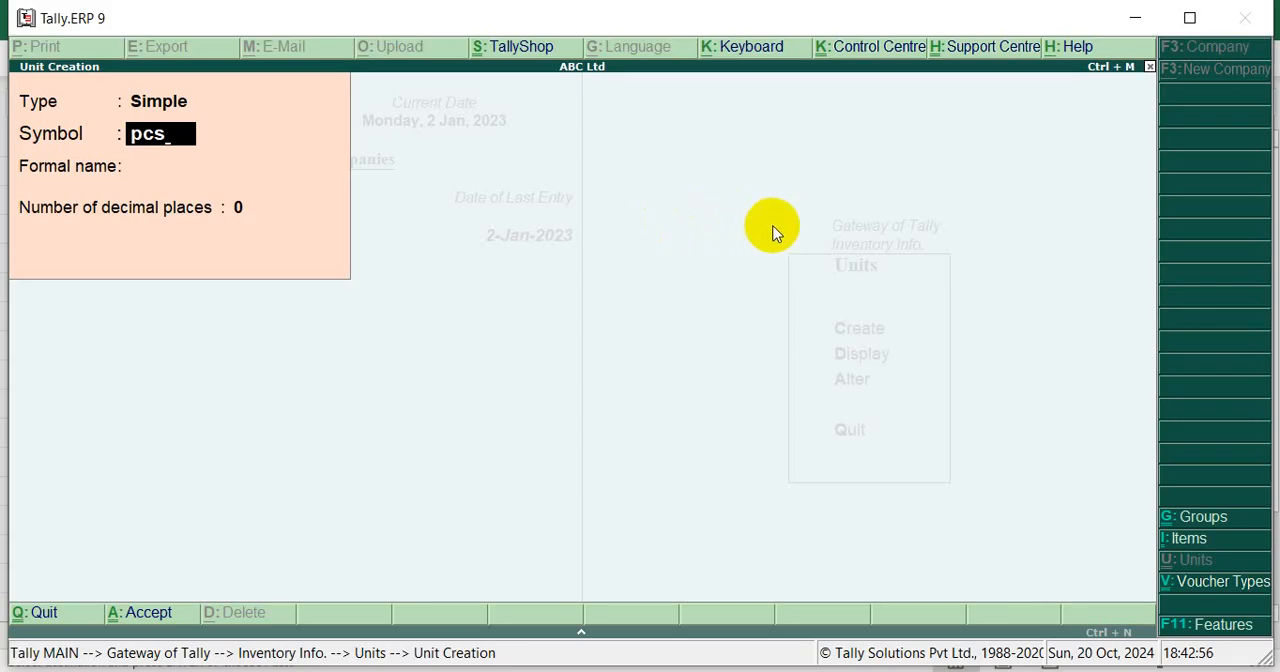
key(Return)
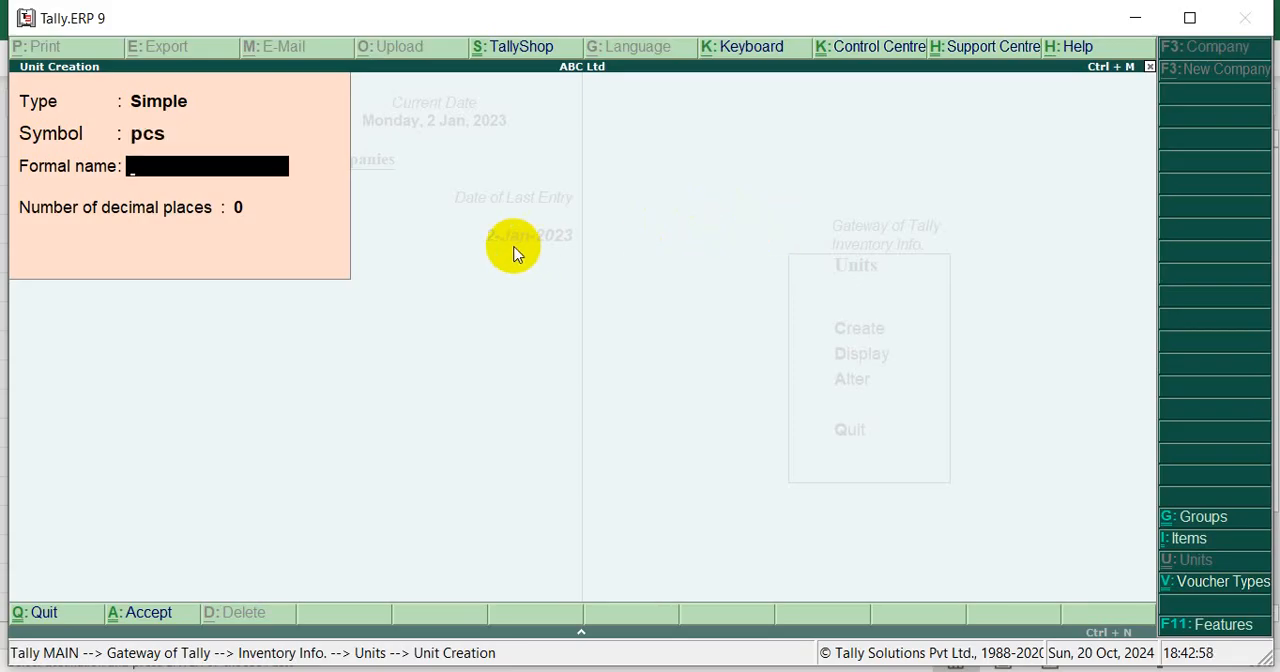
key(Escape)
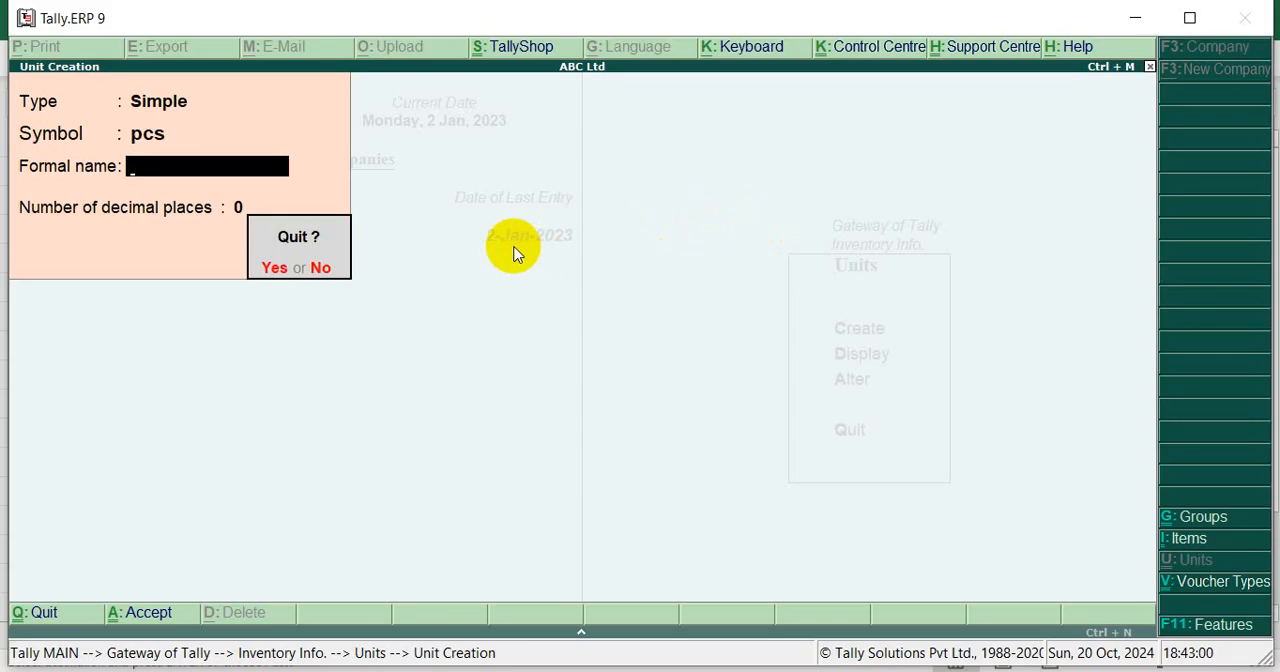
key(Return)
key(Escape)
key(Escape)
key(Escape)
key(Escape)
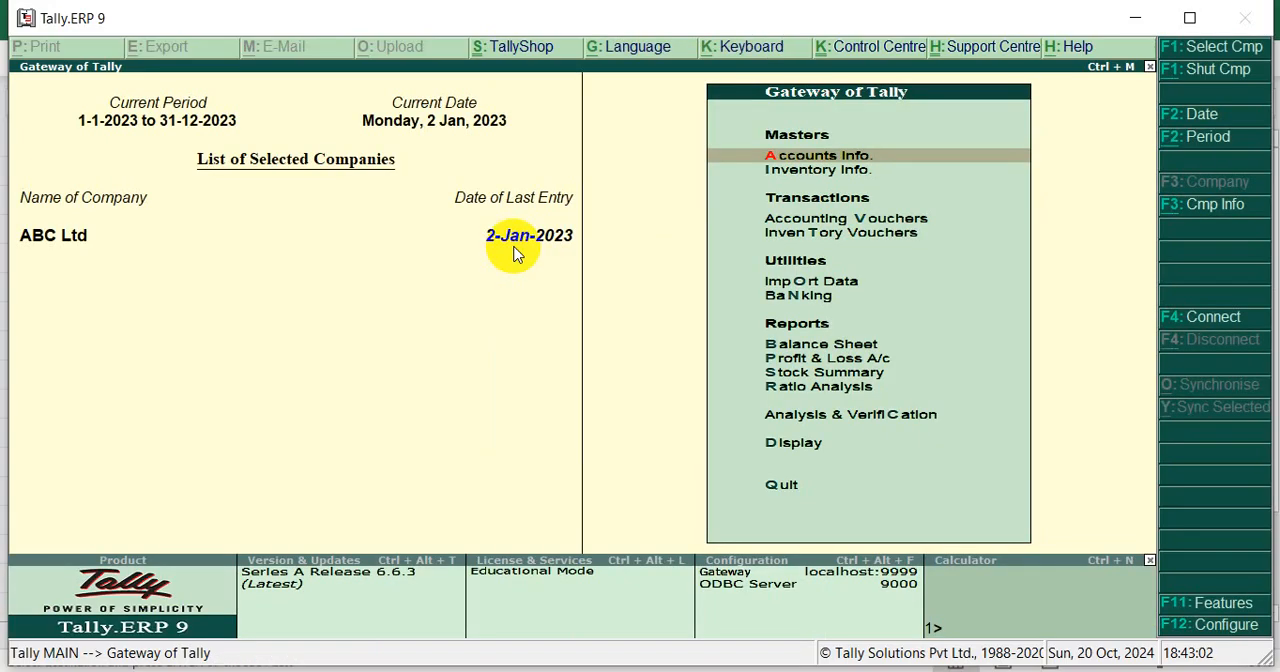
Create a simple unit of measure with the symbol pcs, no formal name and 0 decimal places
key(Down)
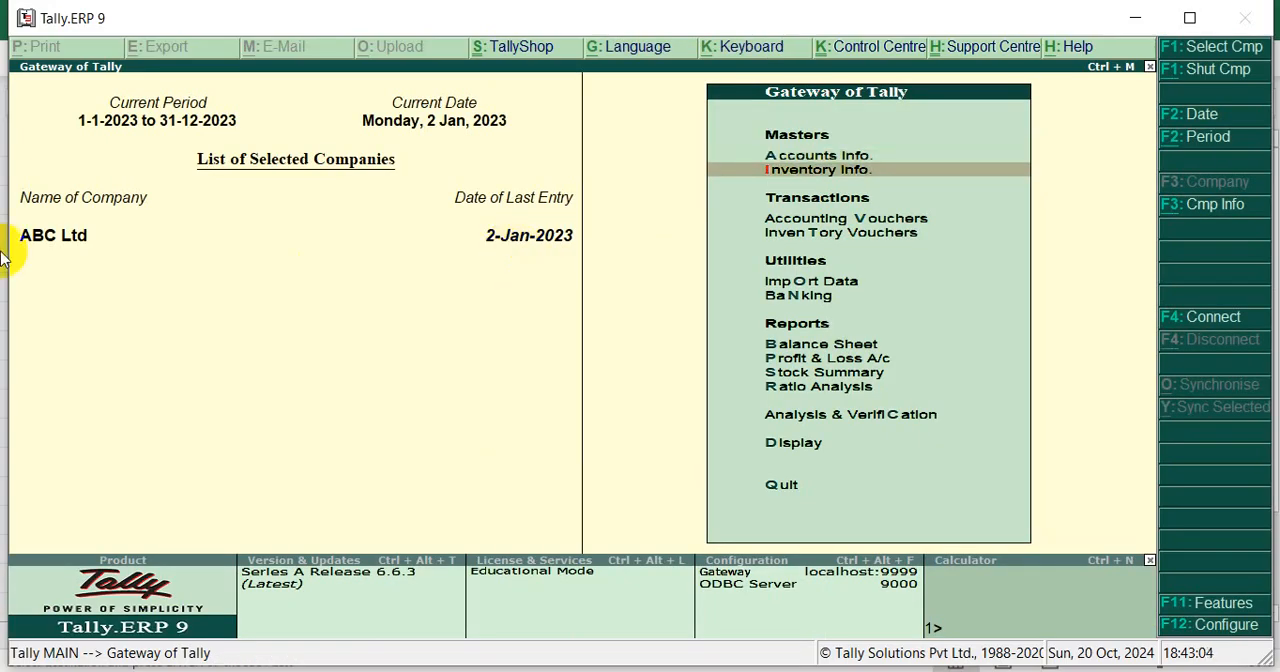
key(Return)
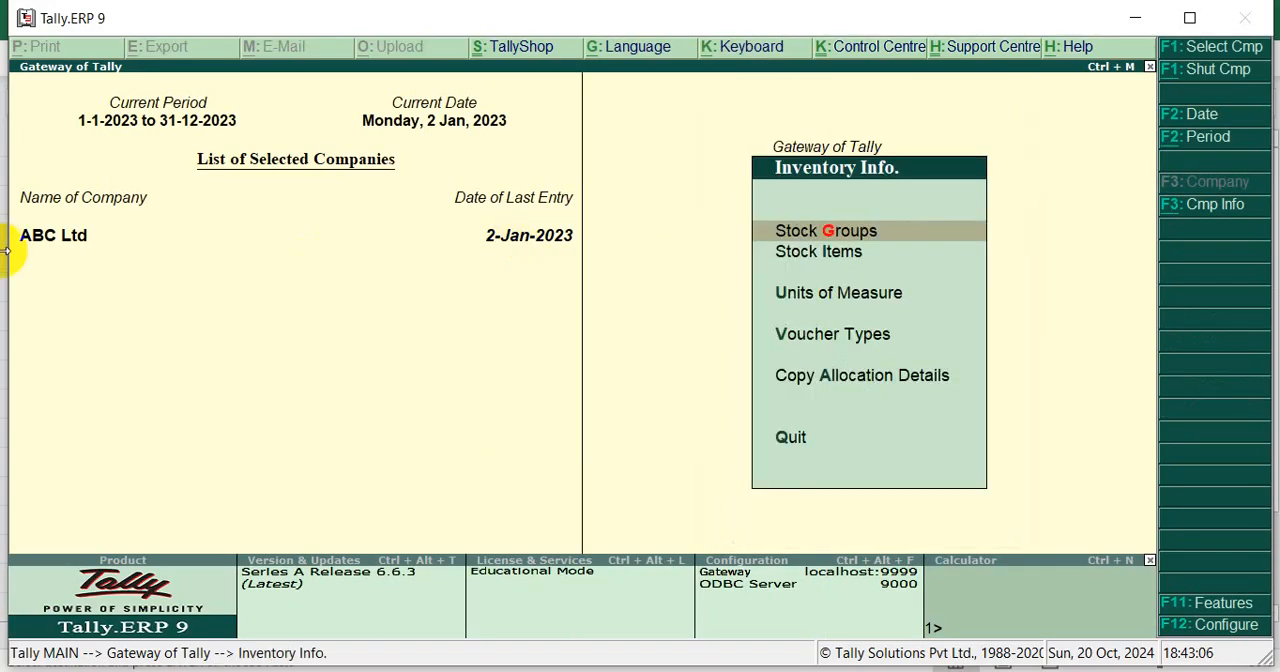
key(Down)
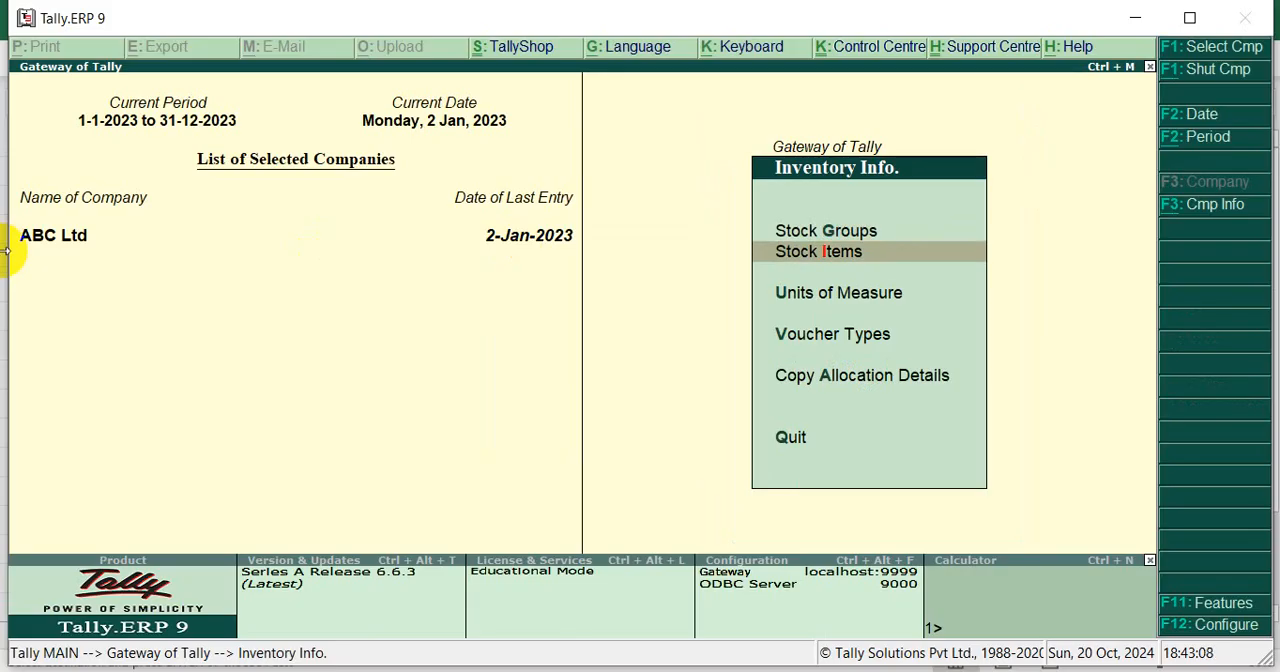
key(Down)
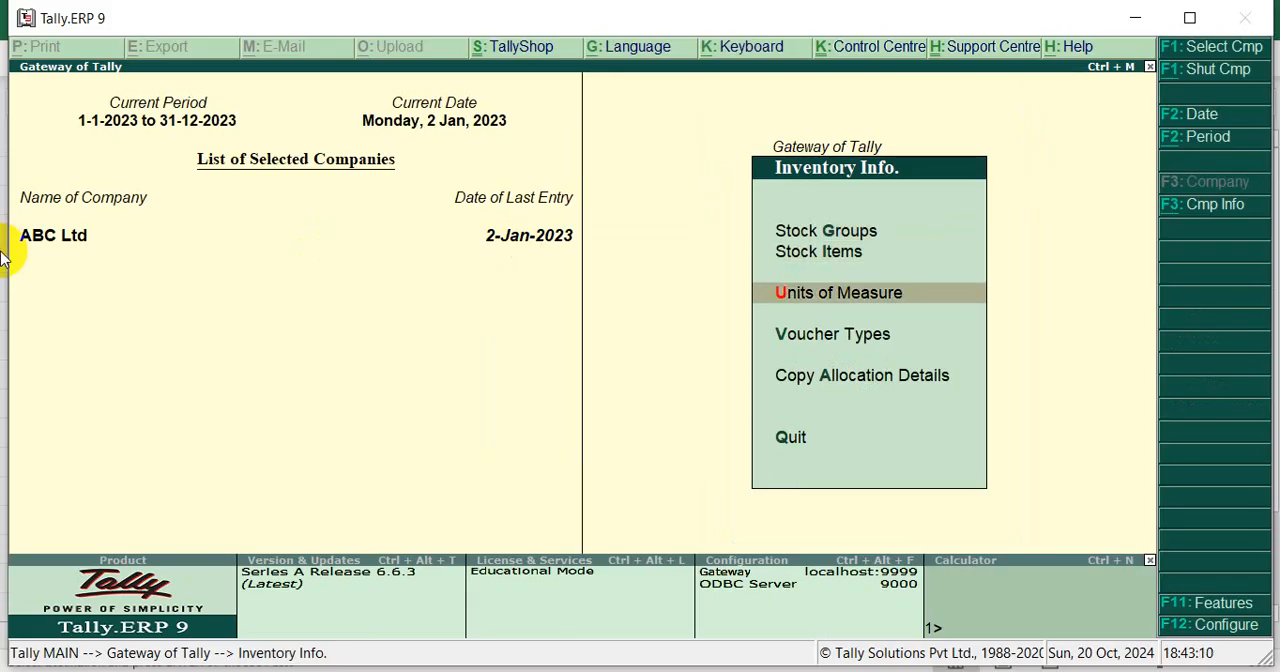
key(Return)
key(Return)
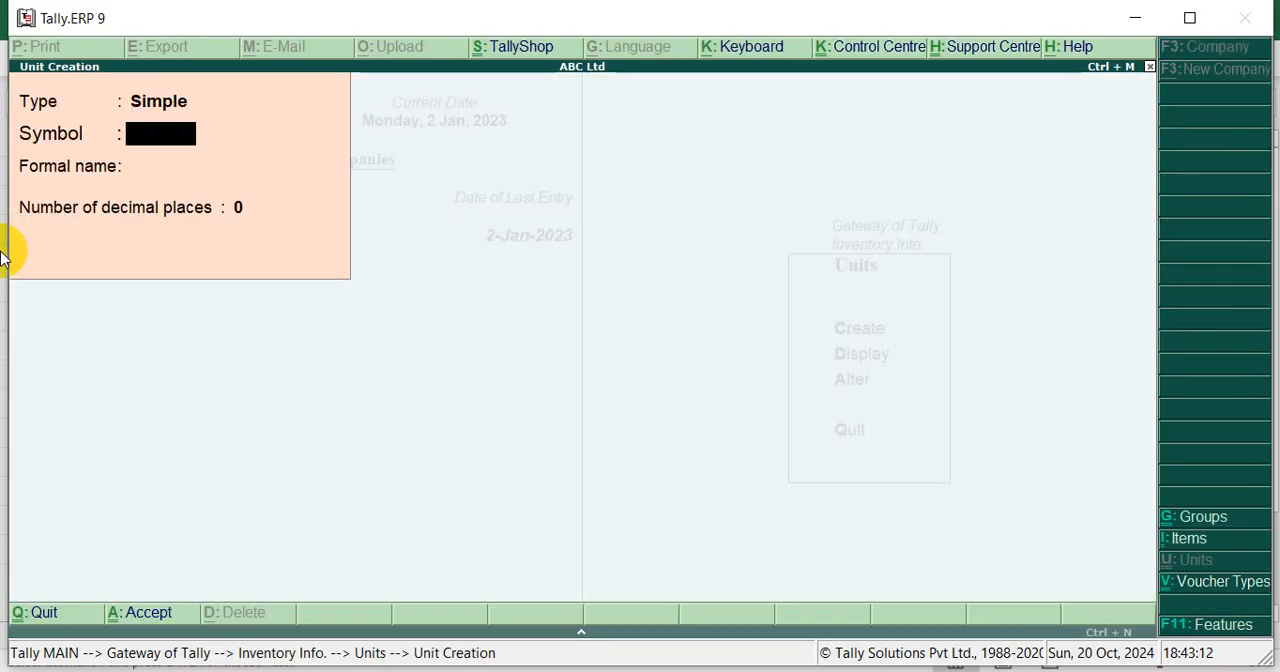
text(pcs)
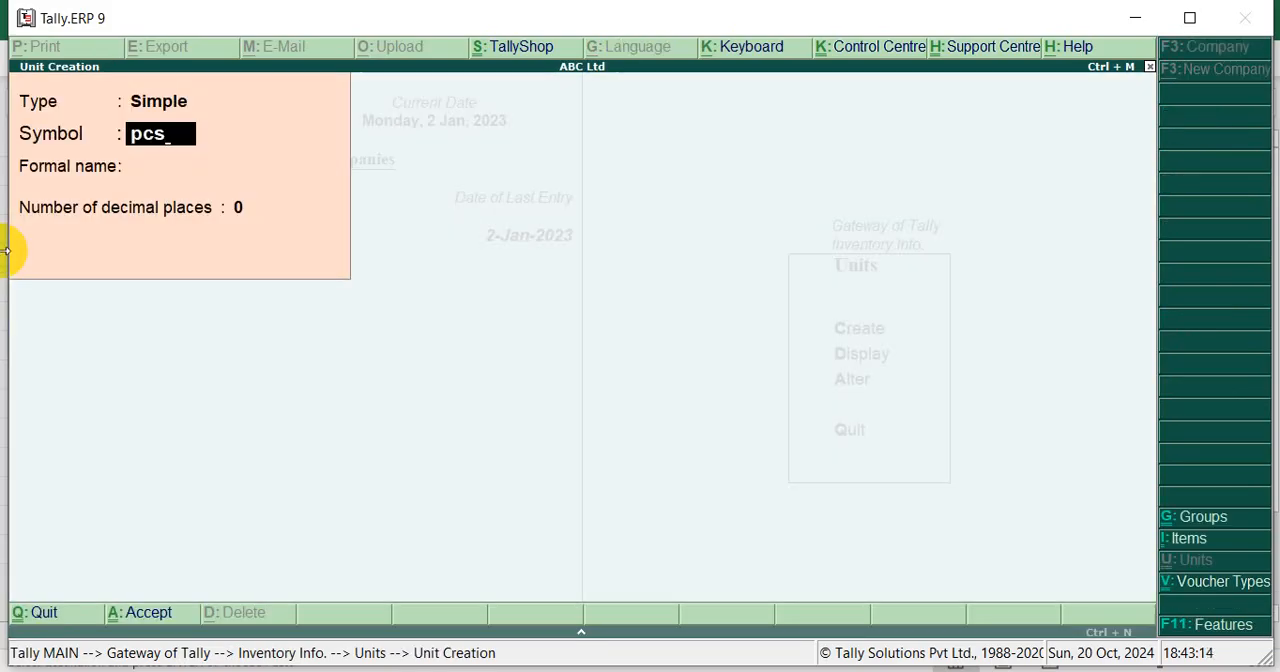
key(Return)
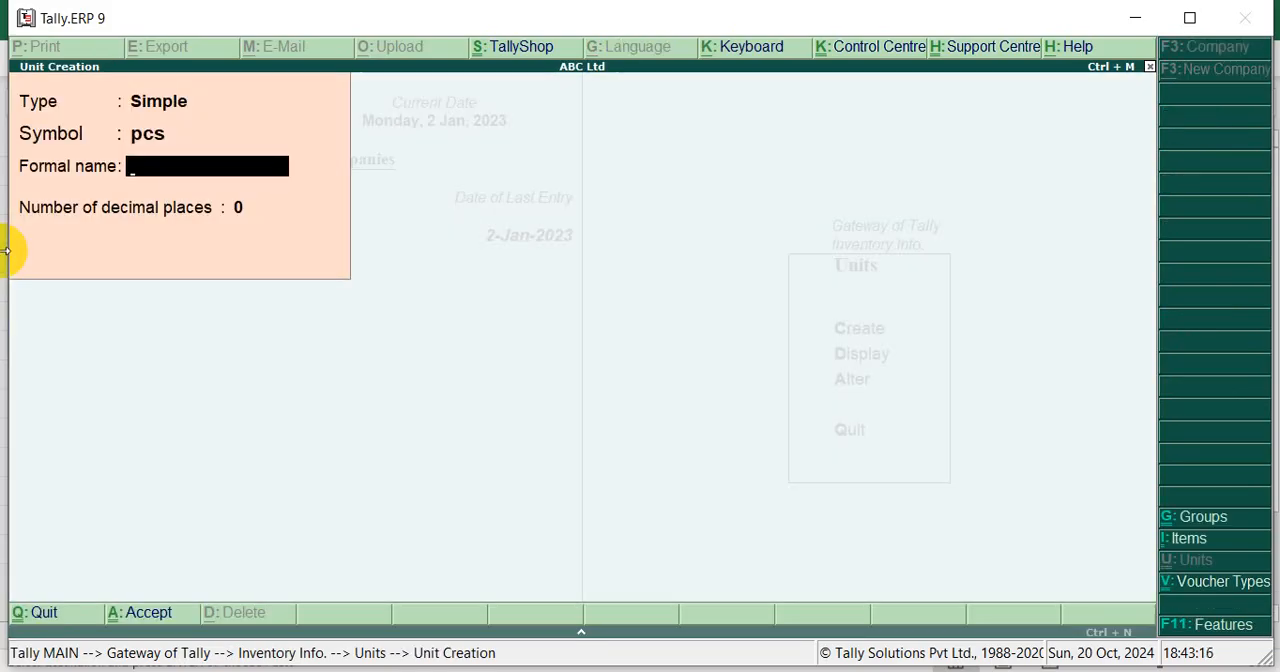
key(Return)
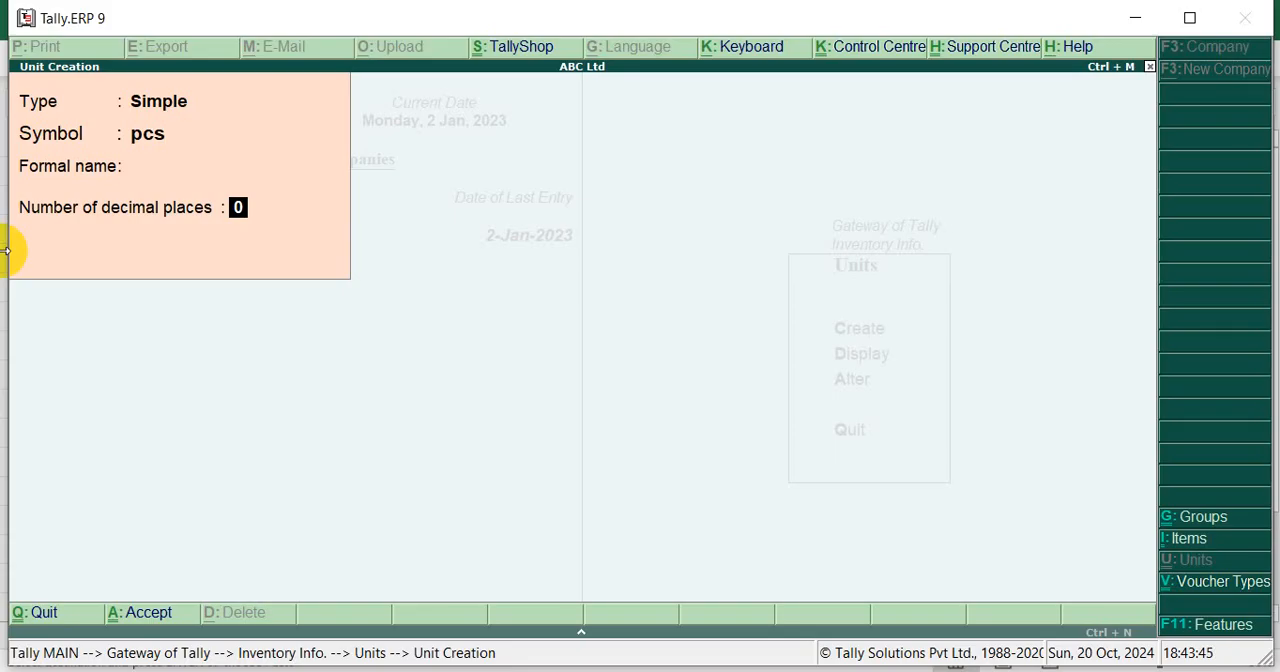
key(Return)
key(y)
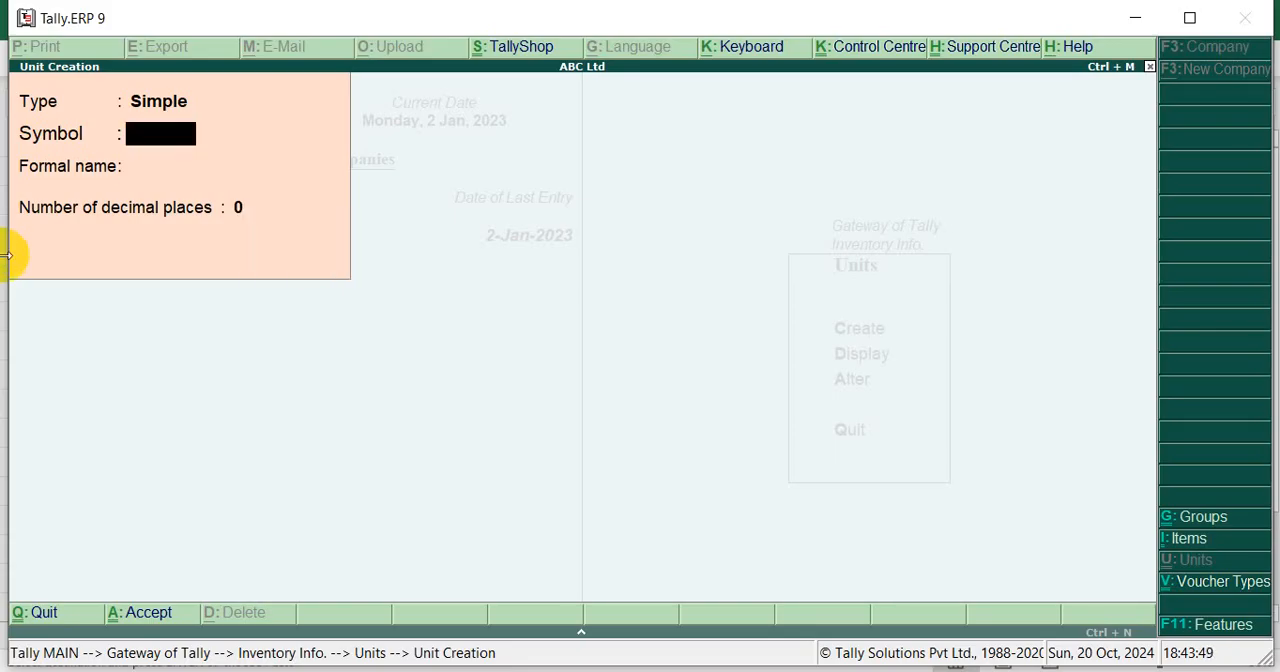
Check the item units in the Excel list, switch back to Tally.ERP 9 and leave unit creation for the Gateway of Tally
key(alt+Tab)
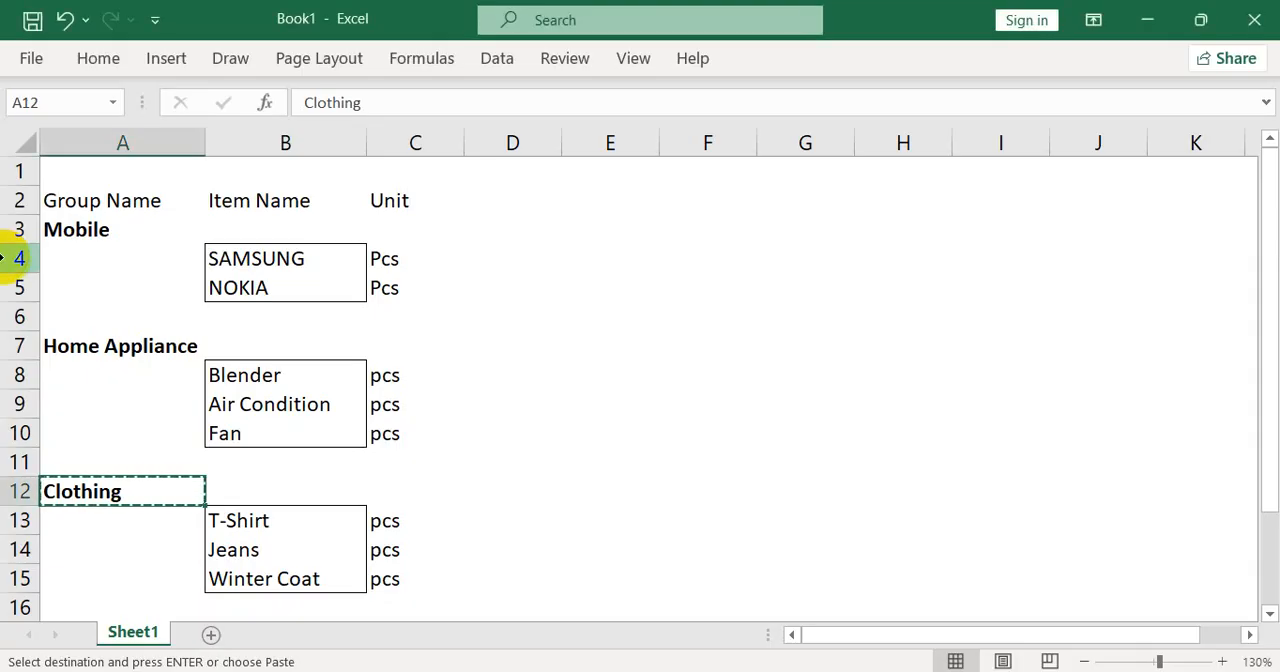
key(alt+Tab)
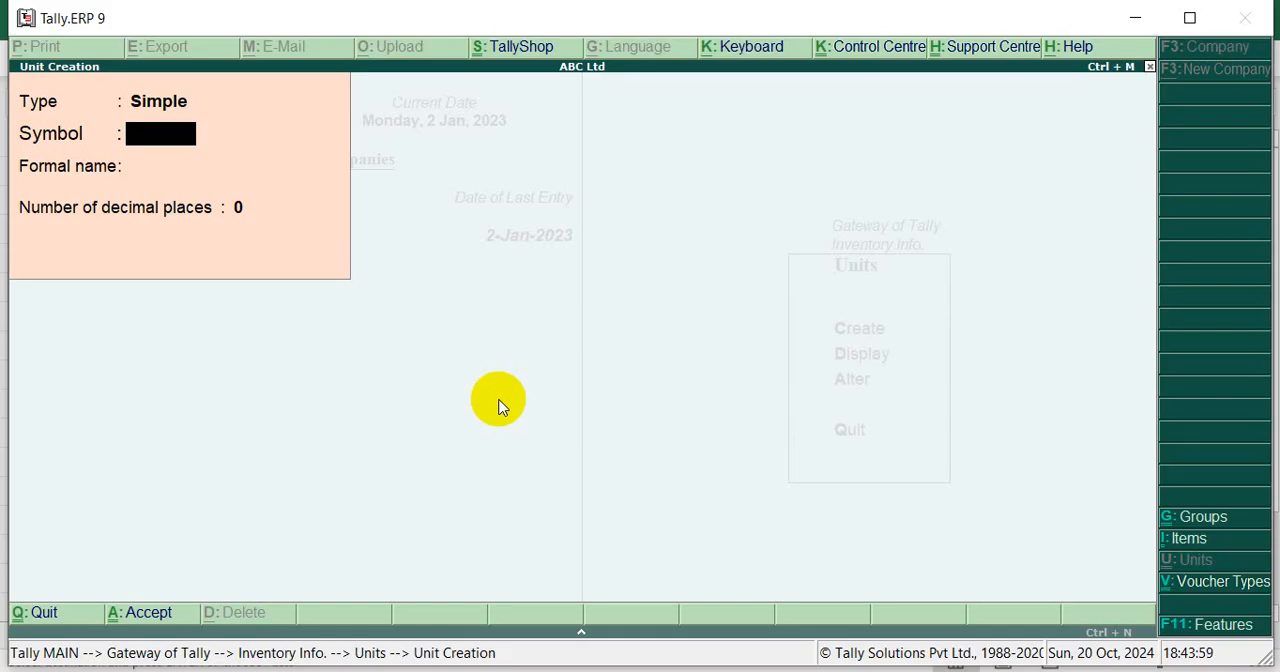
key(Escape)
key(Escape)
key(Escape)
key(n)
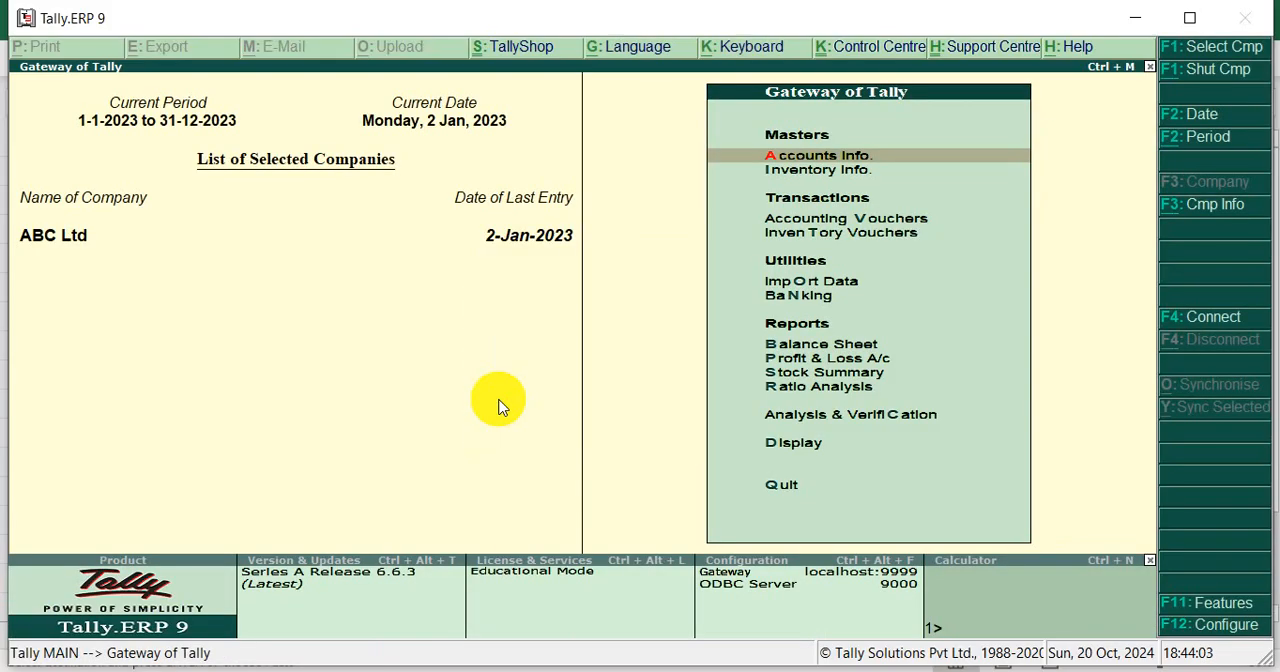
Open the form for creating a single stock item from the inventory masters
key(Down)
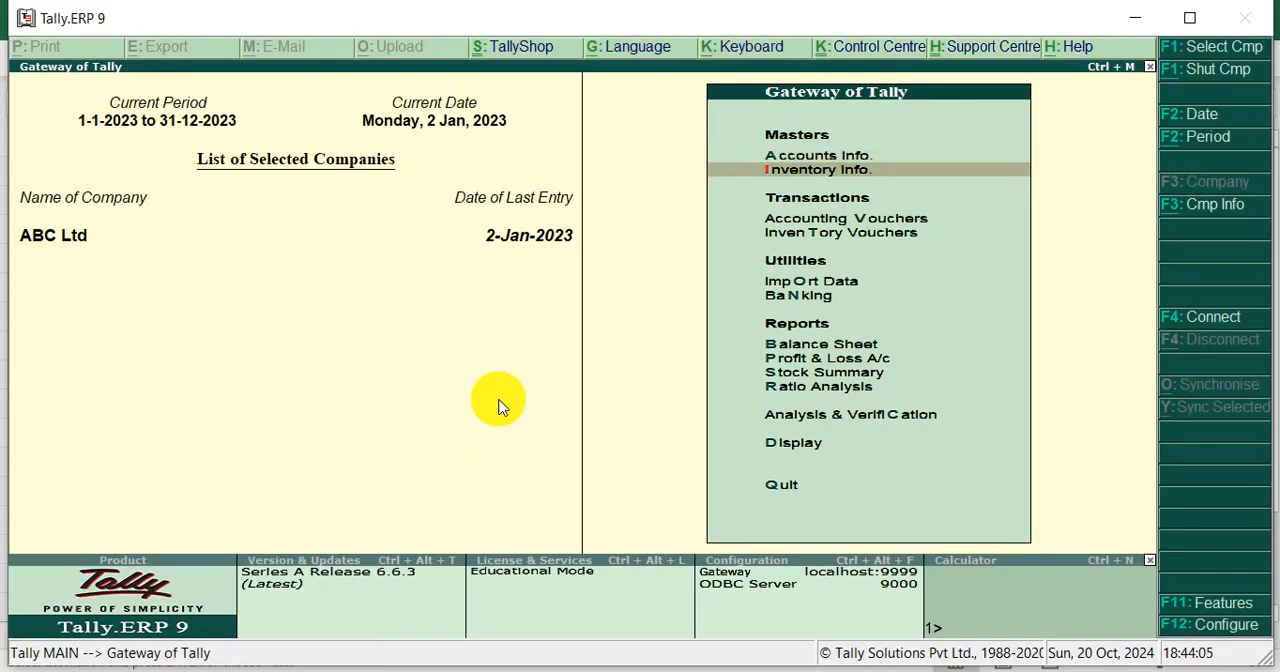
key(Return)
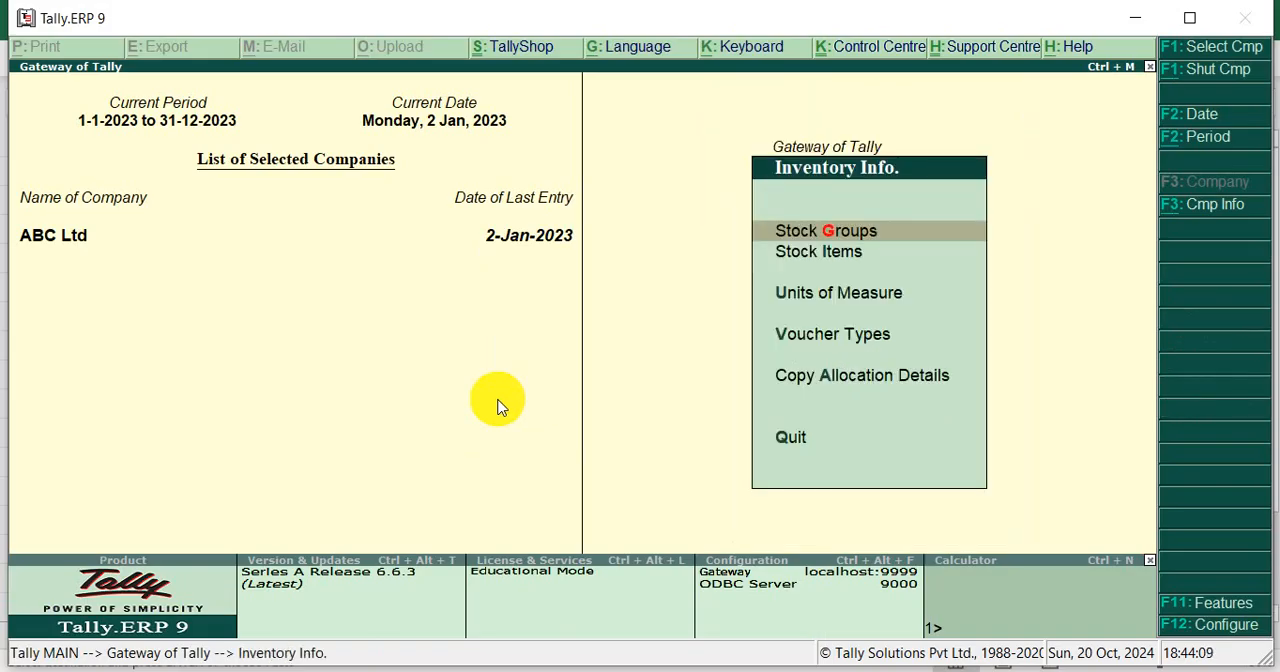
key(Down)
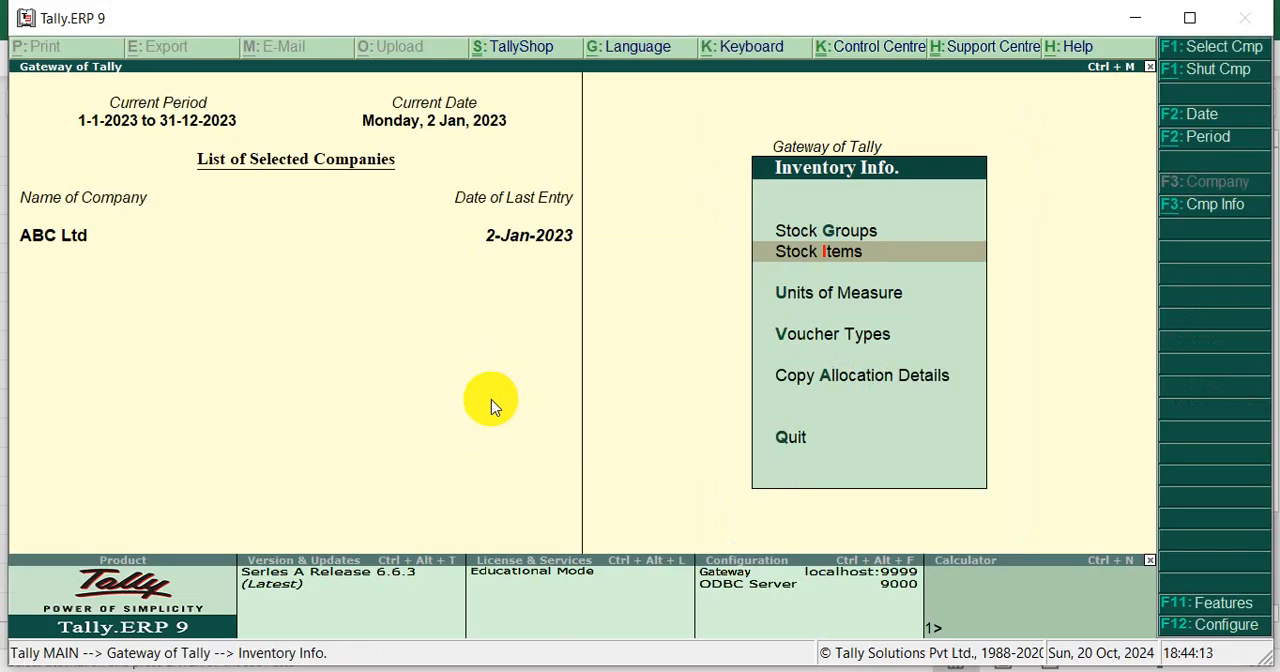
key(Down)
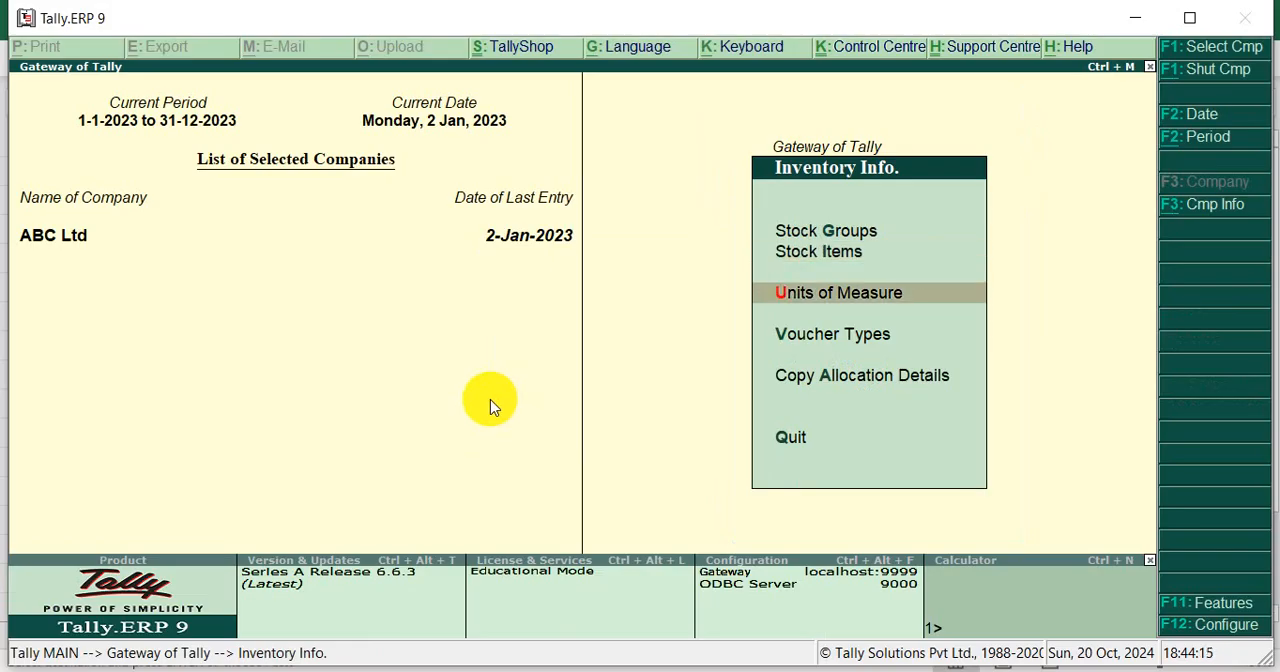
key(Up)
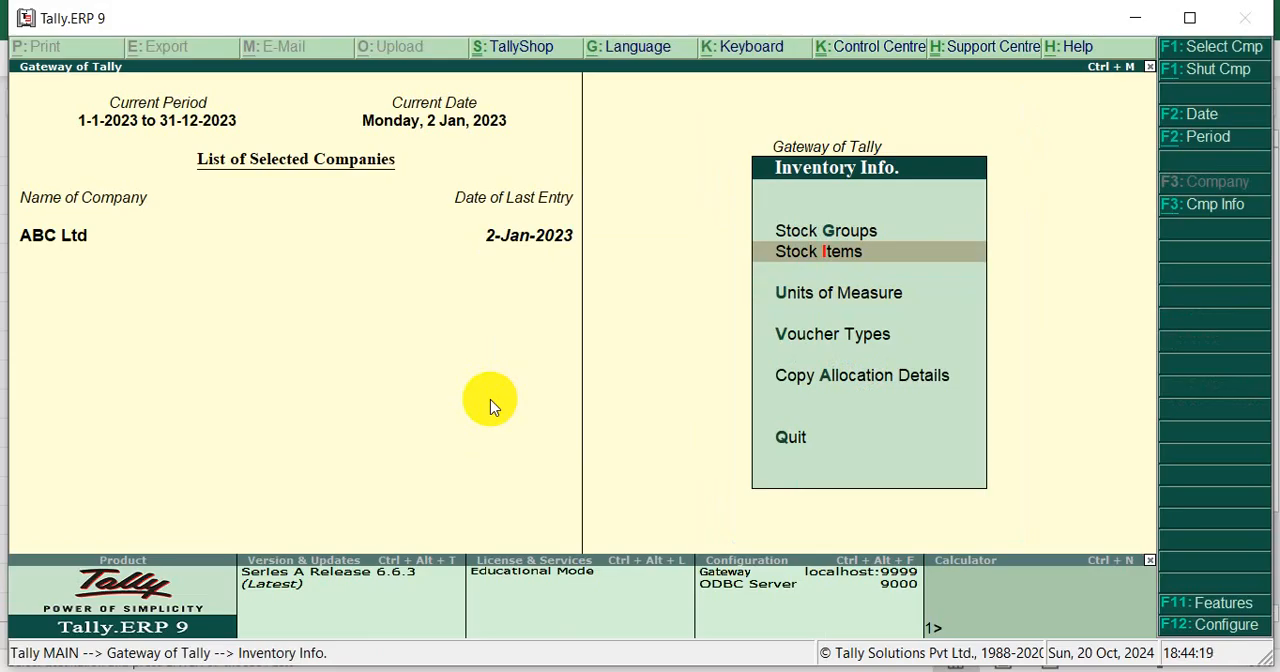
key(Return)
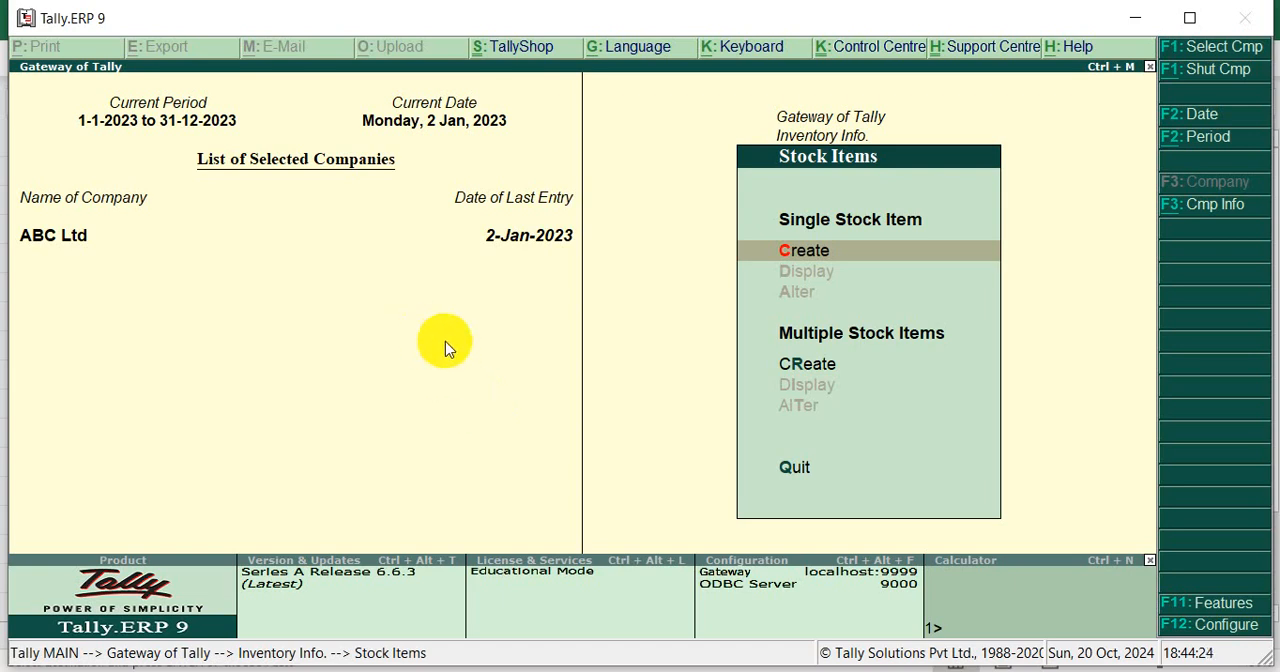
key(Return)
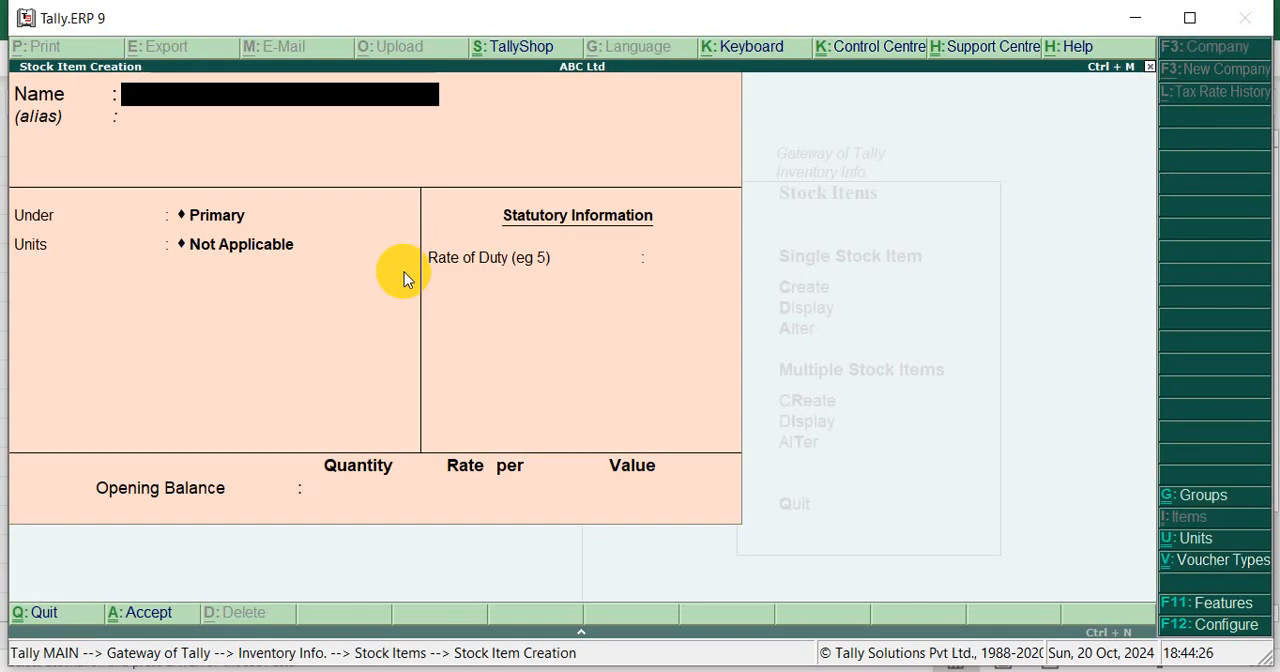
Switch to Excel, copy the item name SAMSUNG from cell B4, and return to the stock item form in Tally
key(alt+Tab)
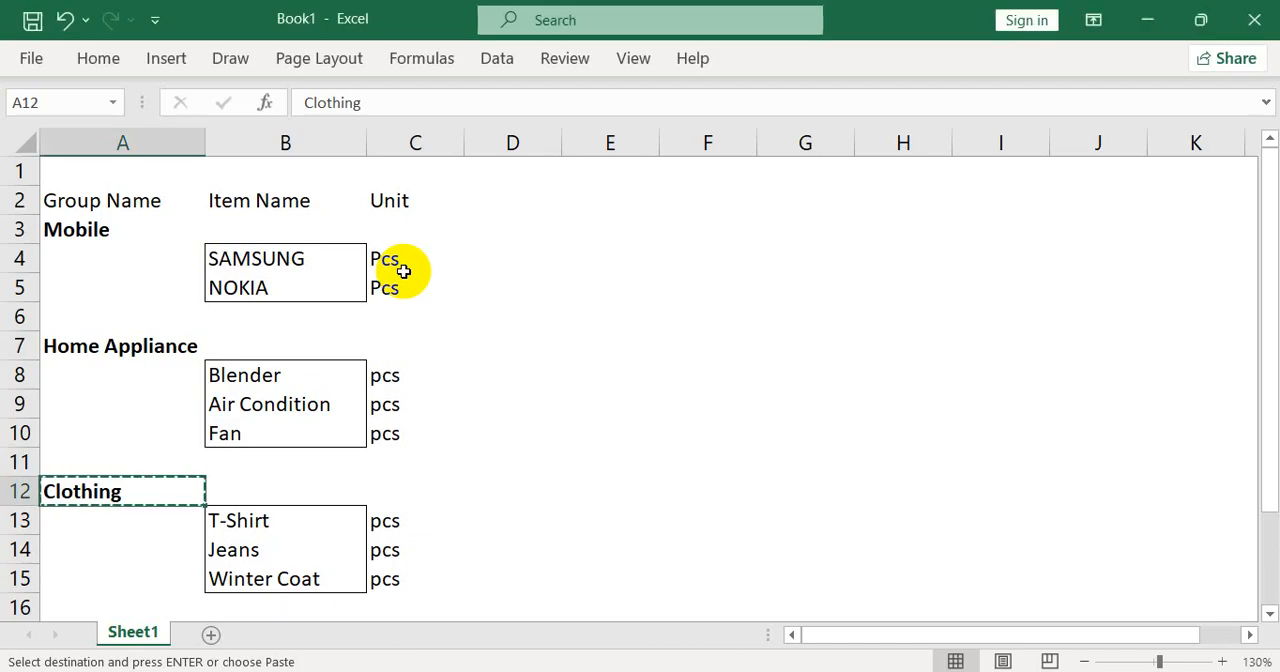
click(284, 247)
key(ctrl+c)
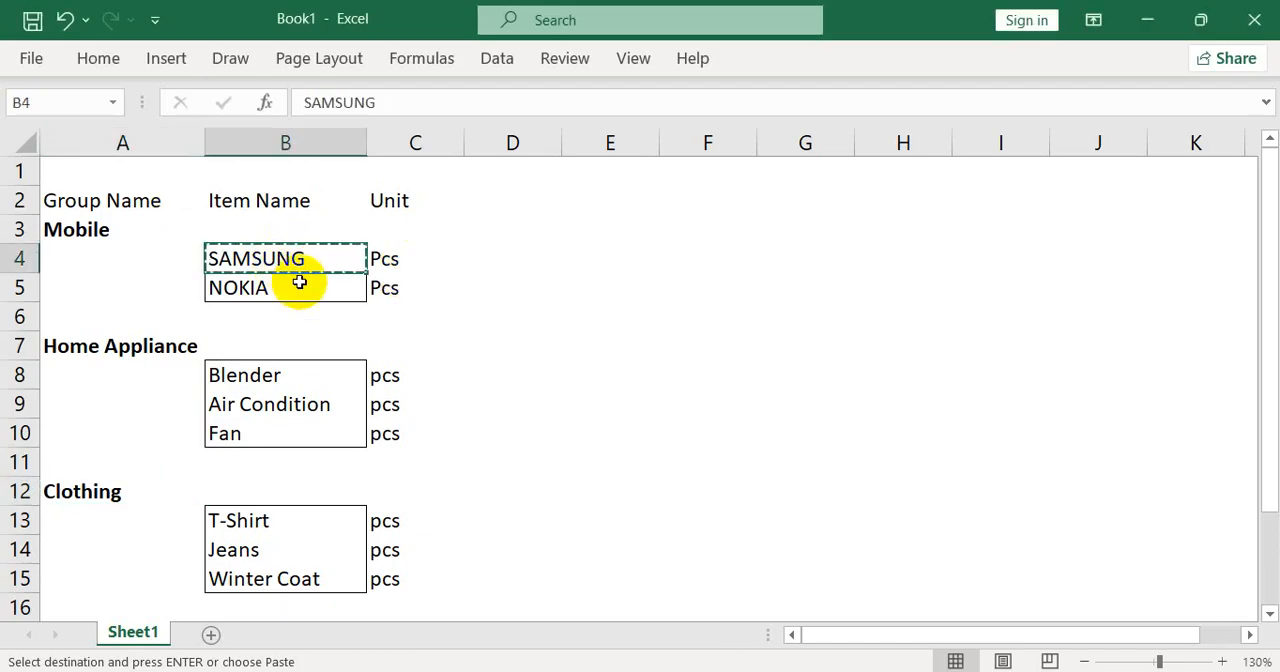
key(alt+Tab)
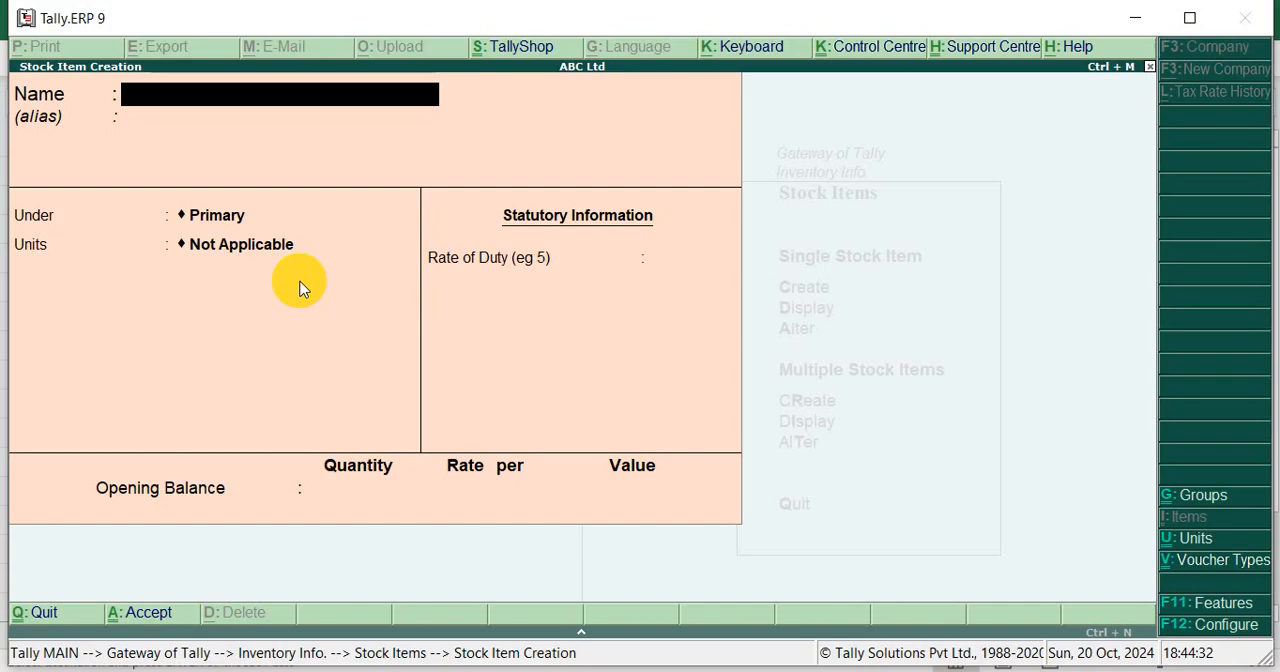
Name the stock item SAMSUNG Mobile, leave the alias empty, and place it under the Mobile group
key(ctrl+alt+v)
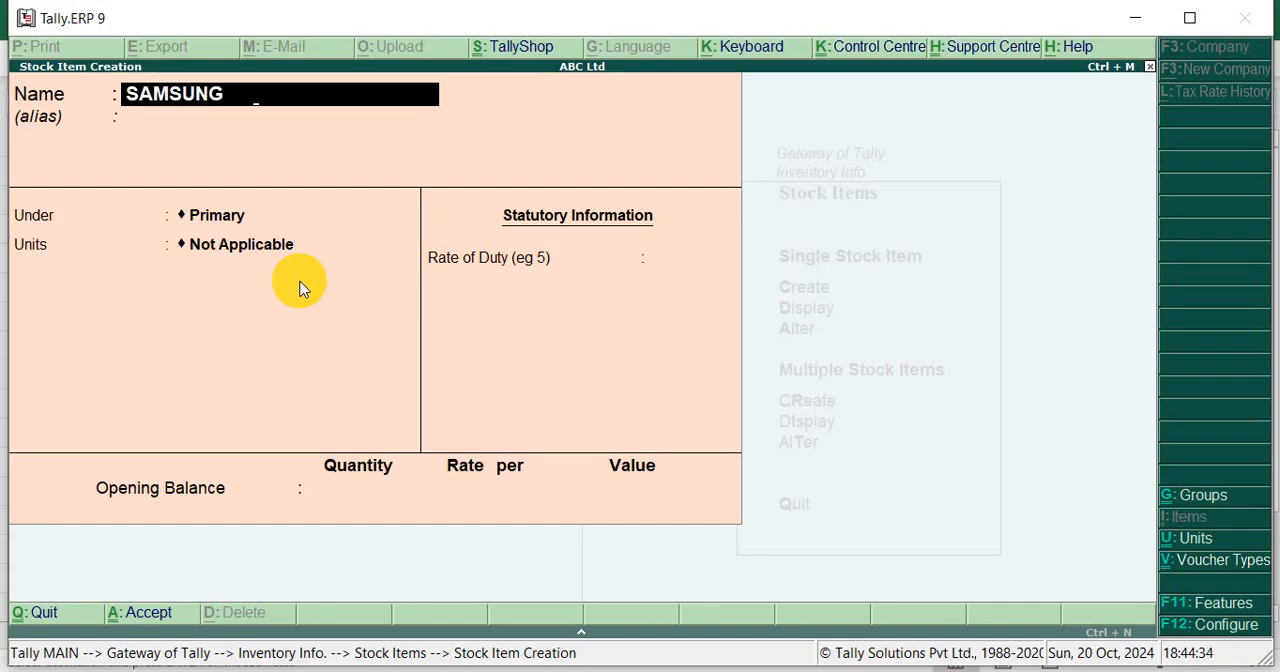
text(Mobile)
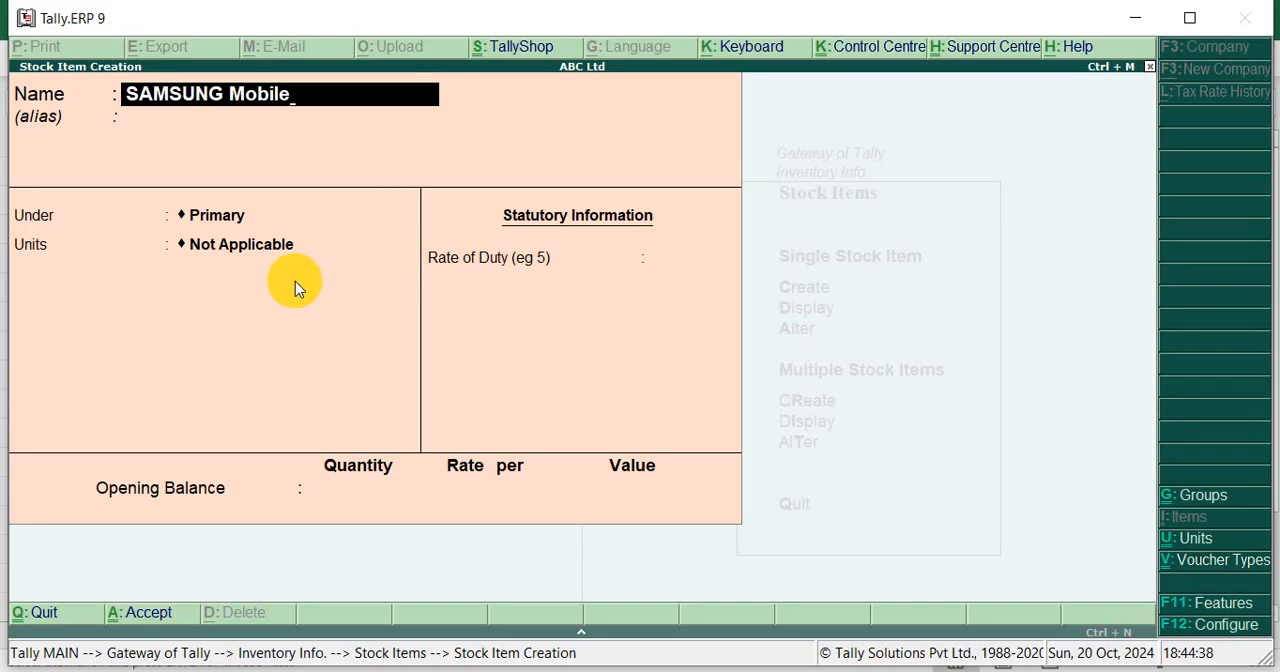
key(Return)
key(Return)
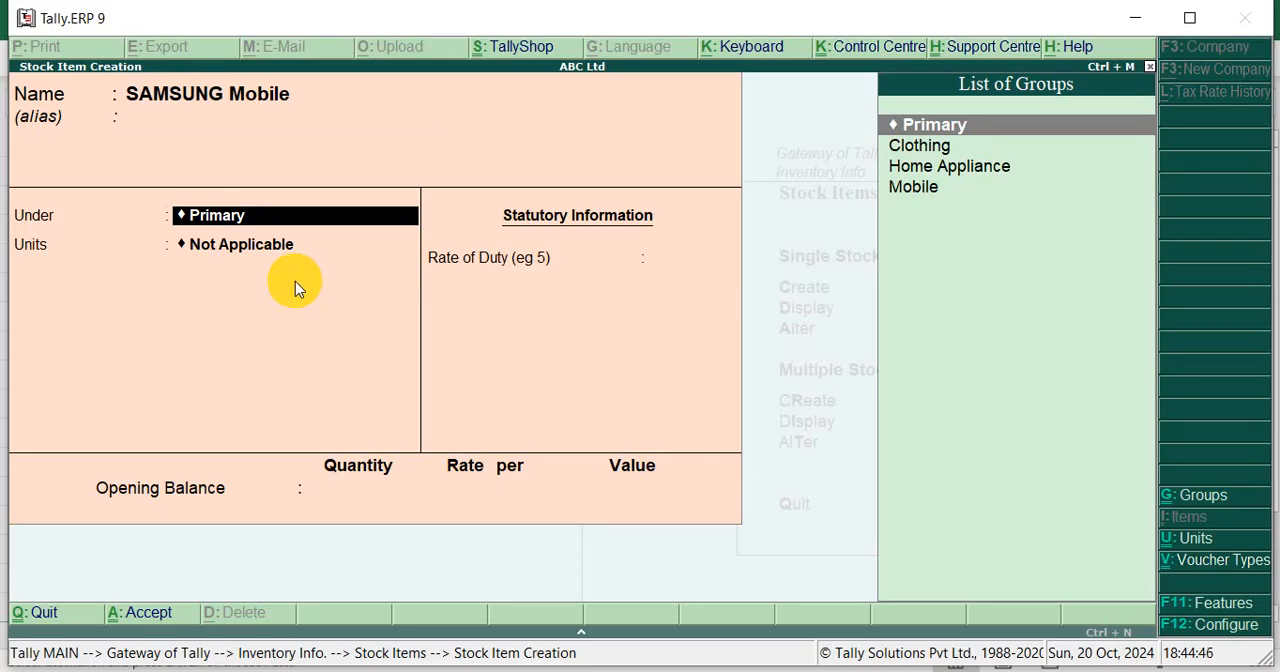
key(Down)
key(Down)
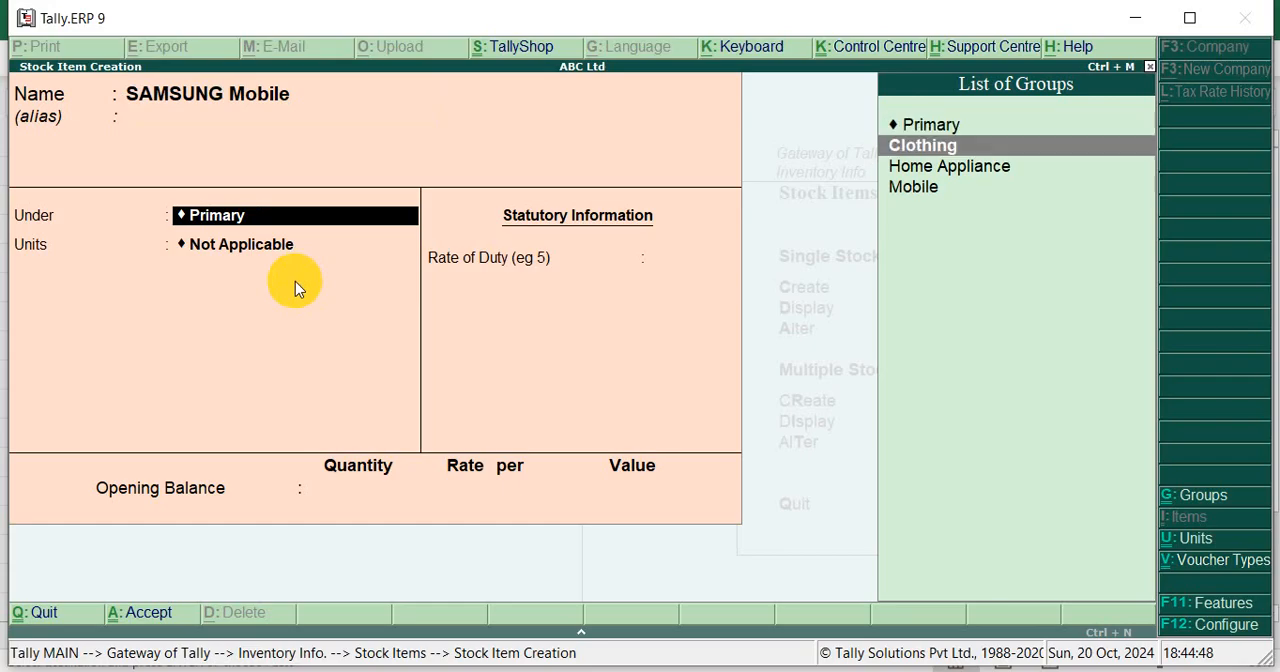
key(Down)
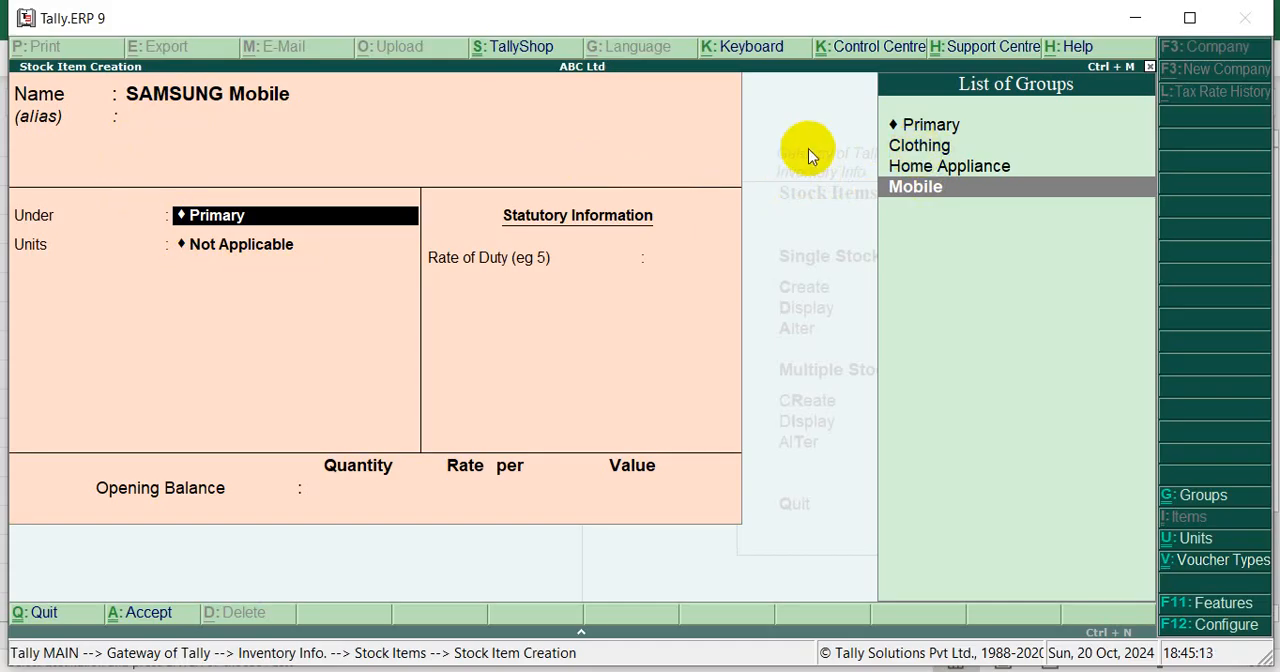
key(Return)
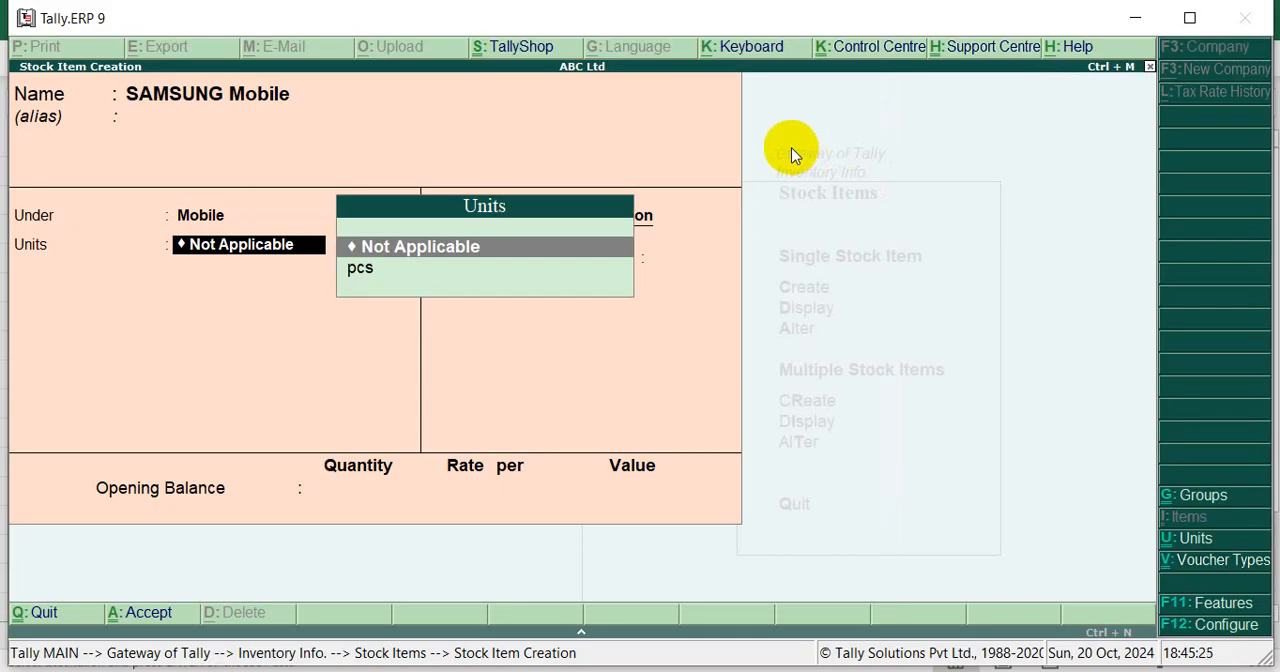
Open the secondary unit creation form from the item's unit field and leave it without creating a unit
key(Down)
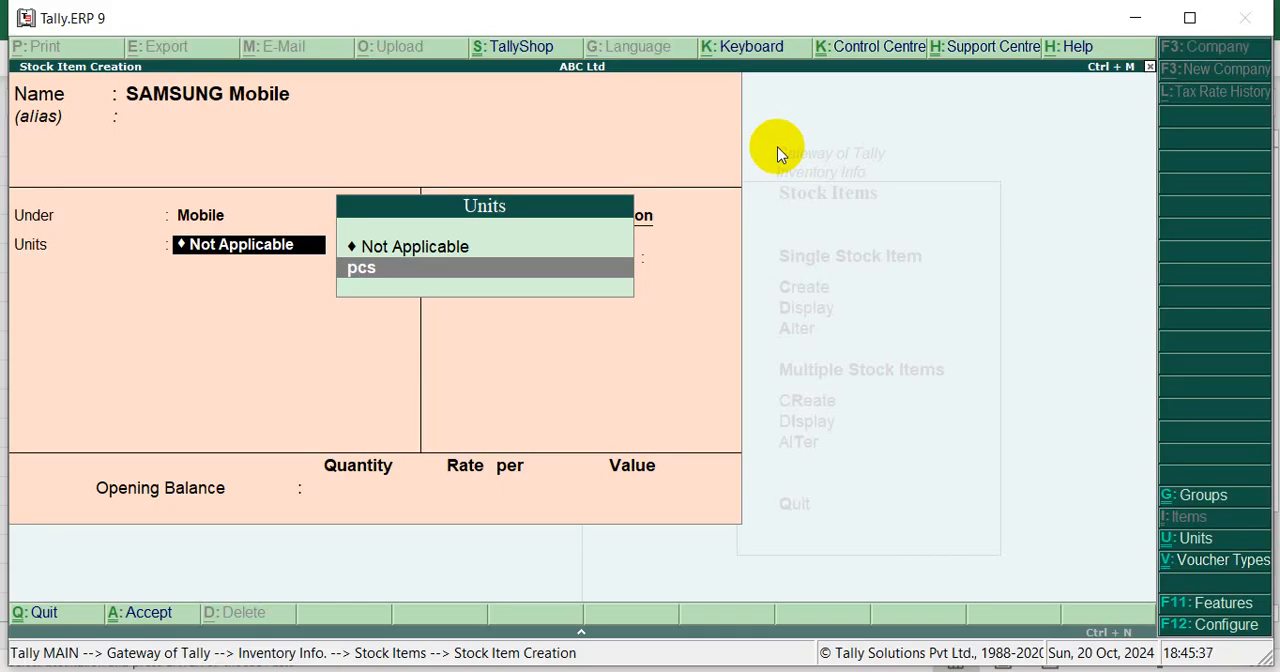
key(alt+c)
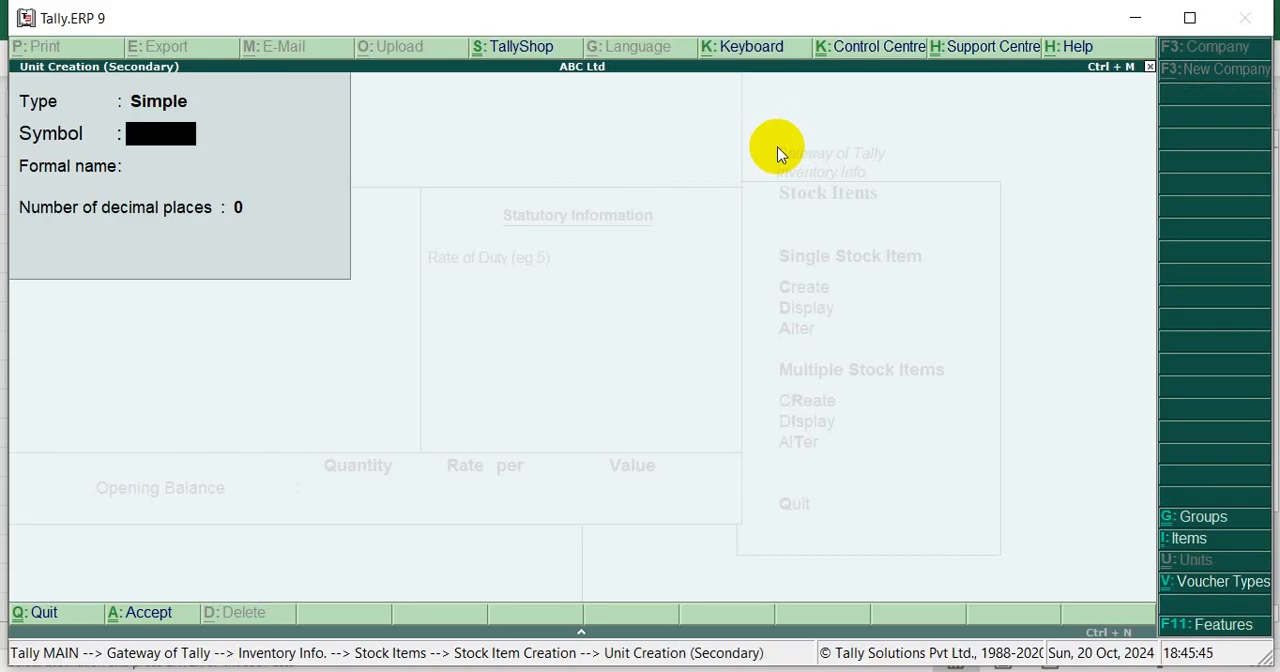
key(Escape)
key(y)
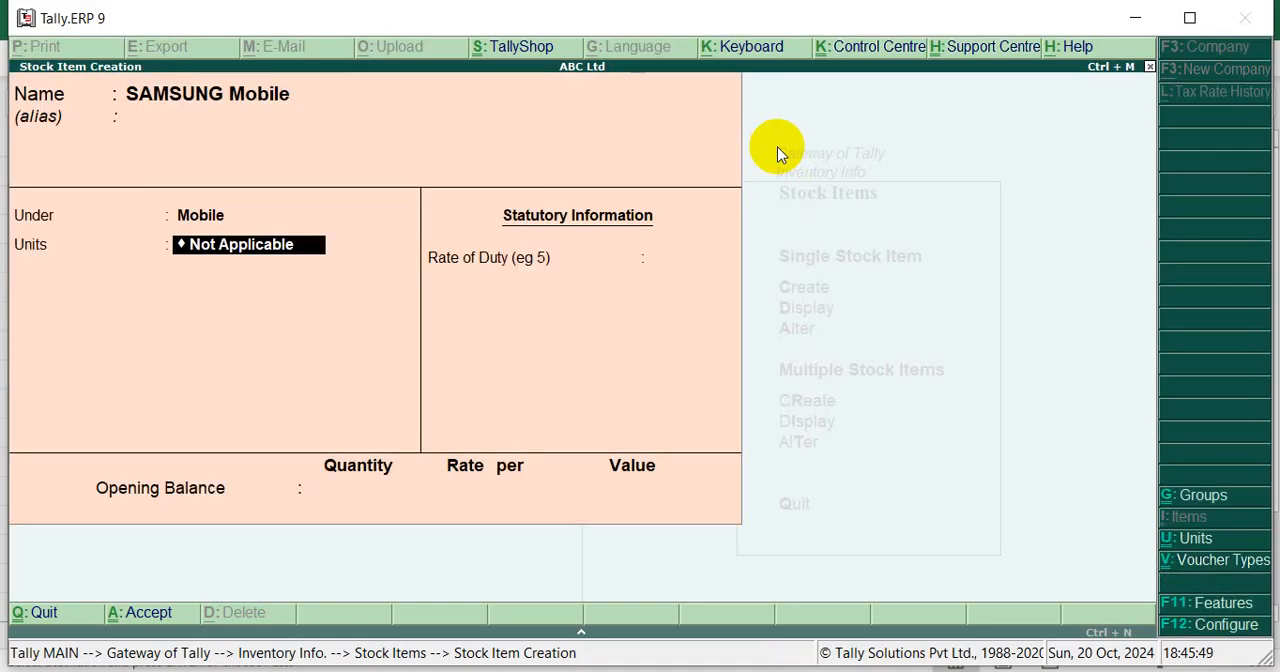
Set the SAMSUNG Mobile item's unit to pcs and its rate of duty to 0
key(Down)
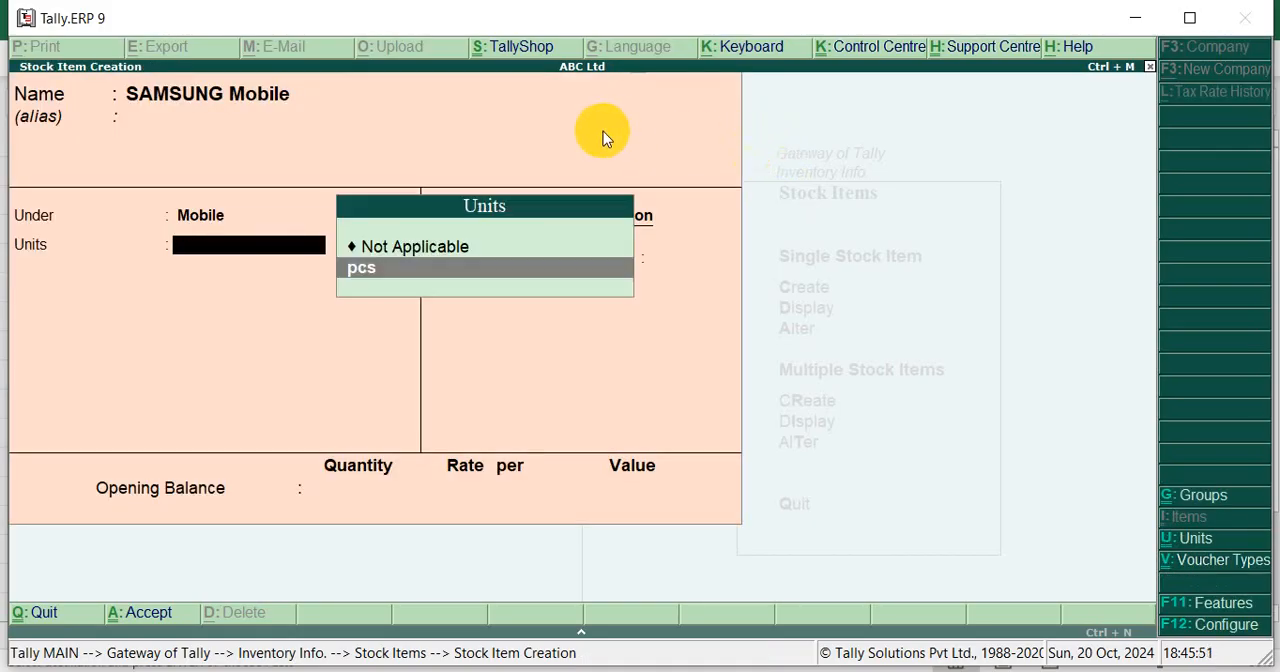
key(Return)
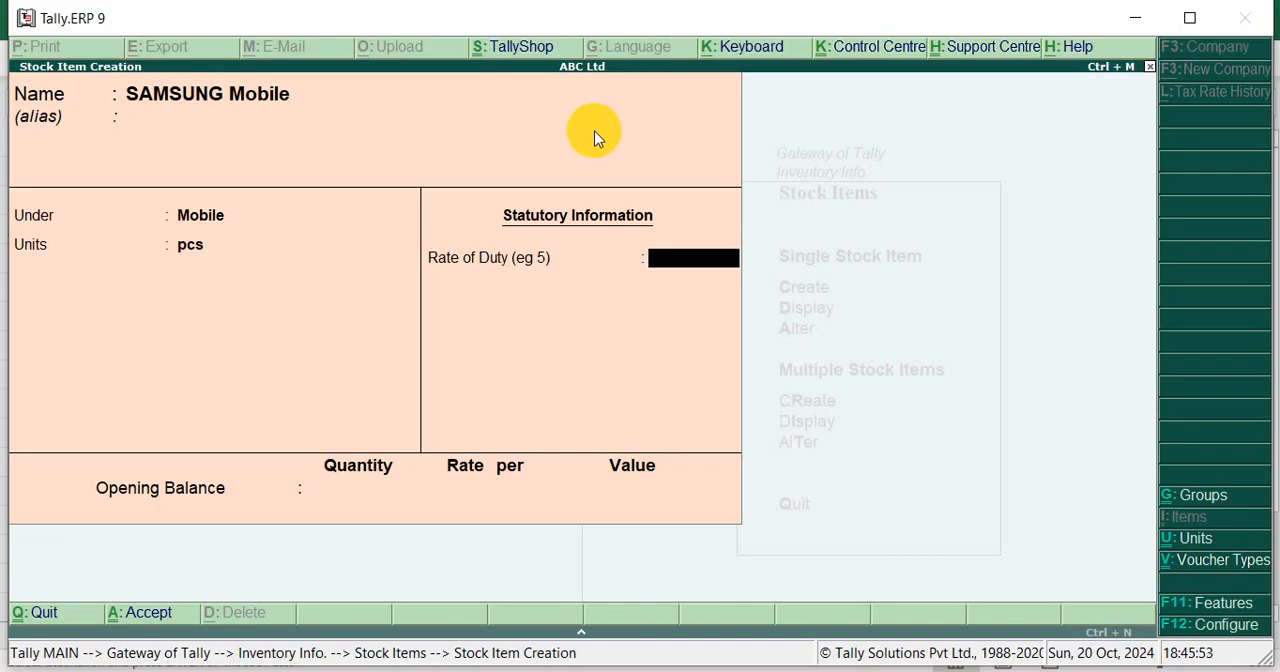
key(Return)
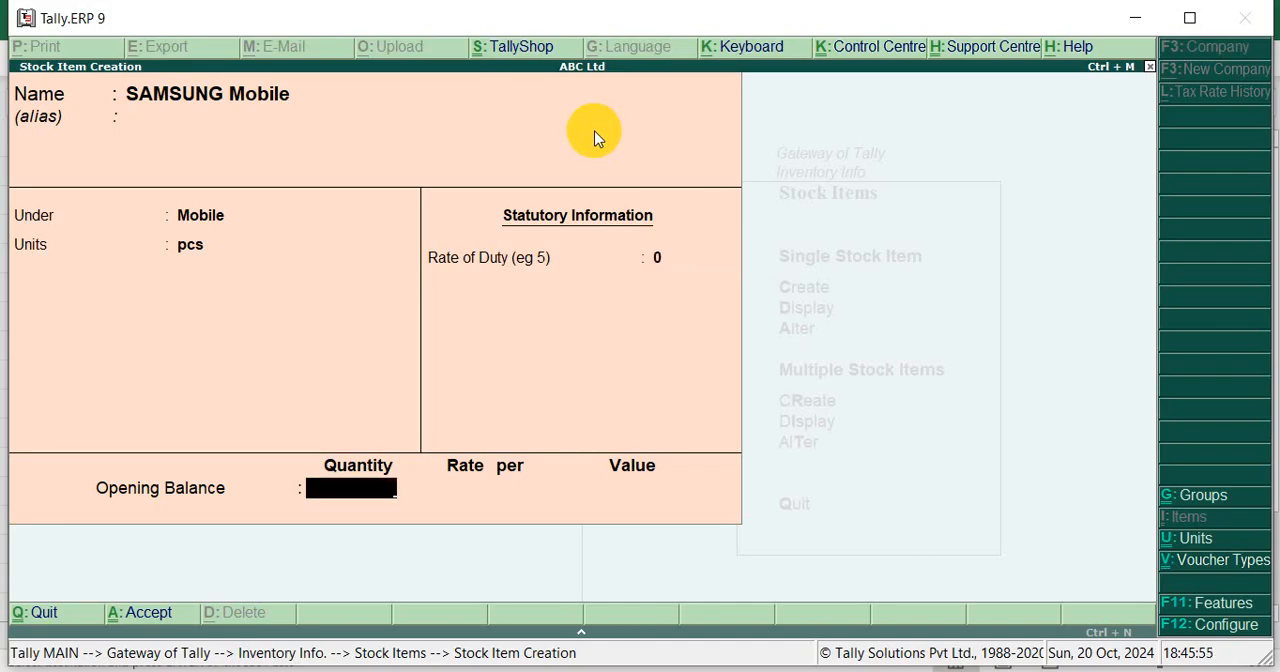
Go back to the item's unit field, open the pcs unit for alteration, and leave it without changes
key(BackSpace)
key(BackSpace)
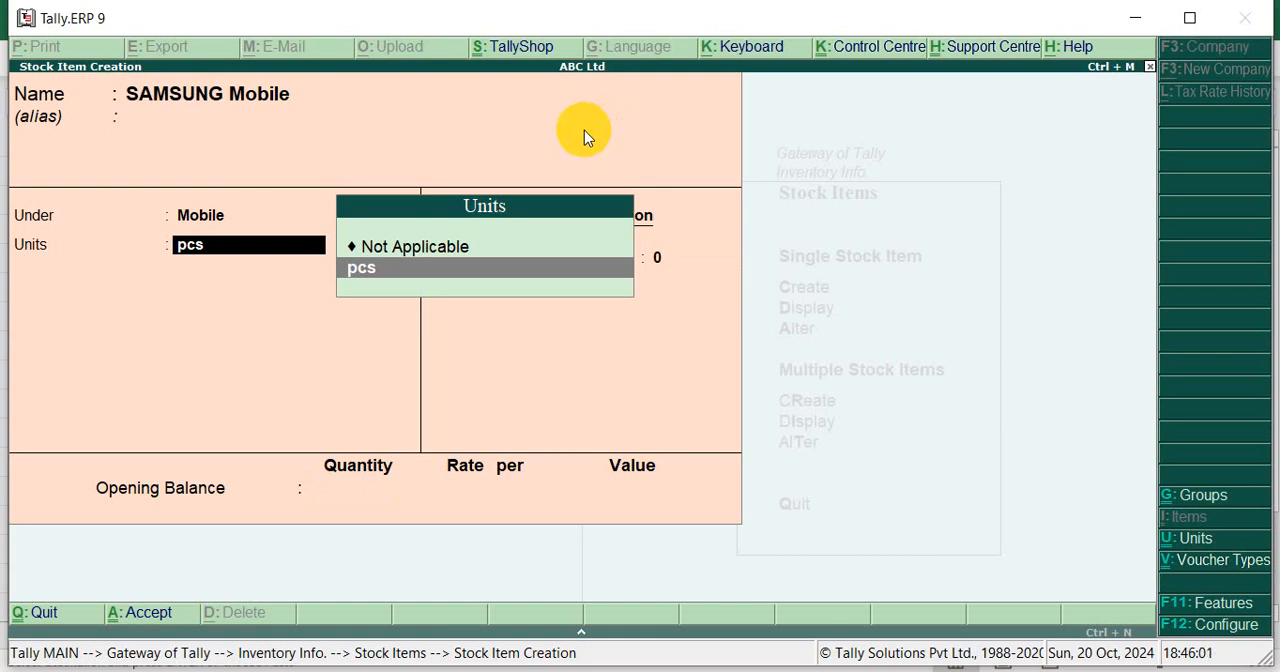
key(ctrl+Return)
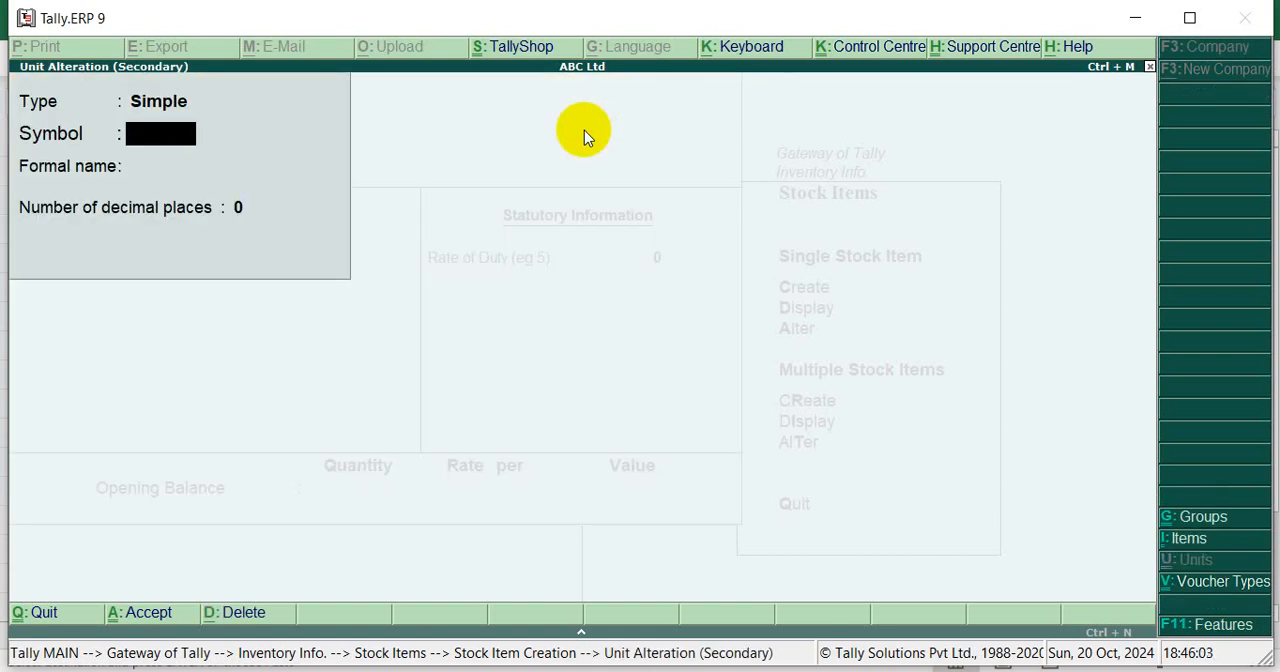
key(Escape)
key(y)
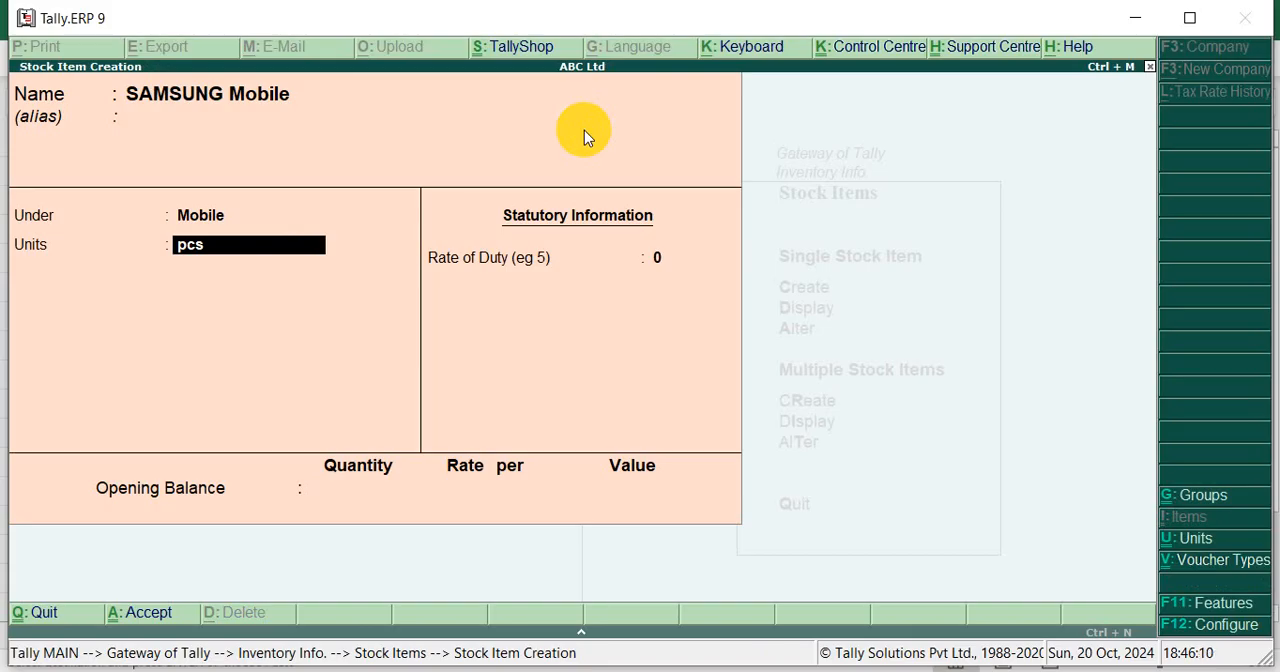
Keep the unit pcs and duty rate 0, leave the opening balance empty, and save the SAMSUNG Mobile item
key(Return)
key(Return)
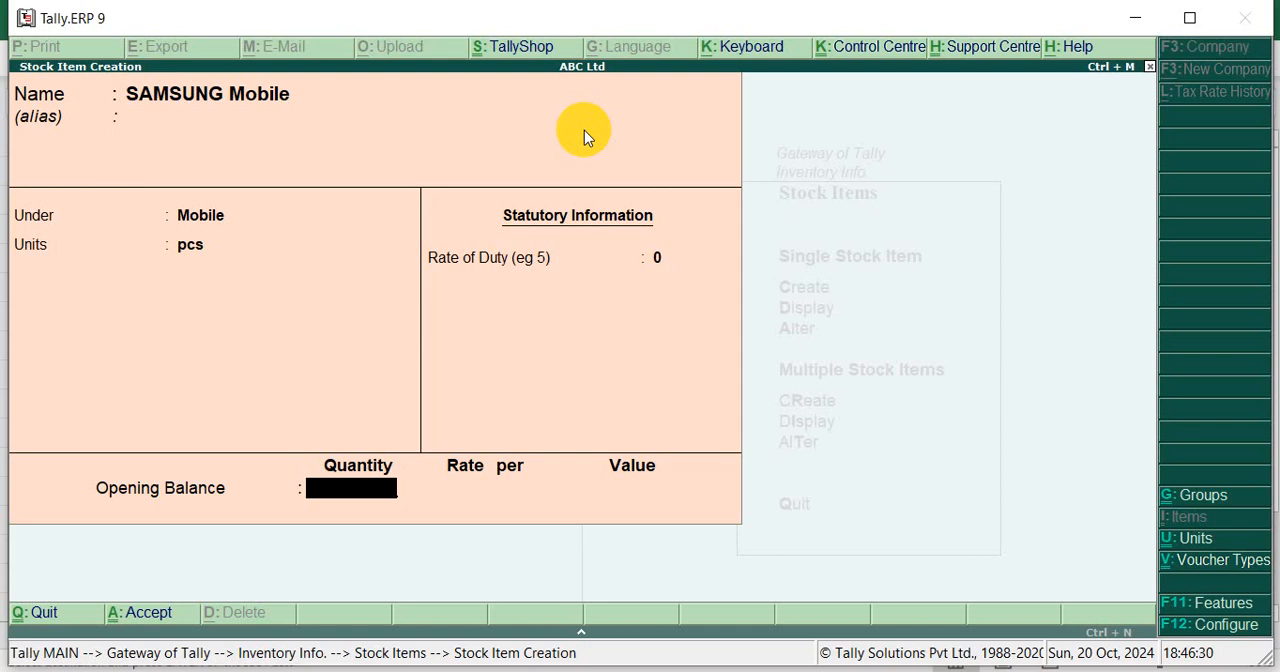
key(Return)
key(Return)
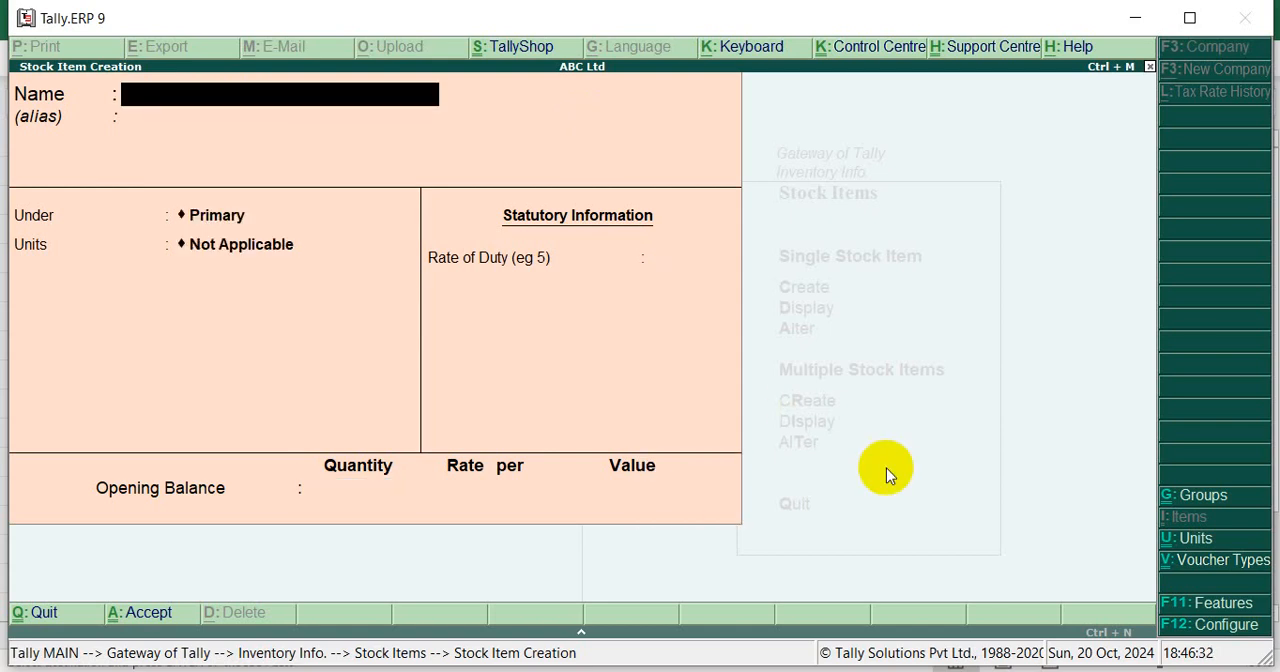
Switch to Excel, copy the item name NOKIA from cell B5, and return to the blank stock item form in Tally
key(alt+Tab)
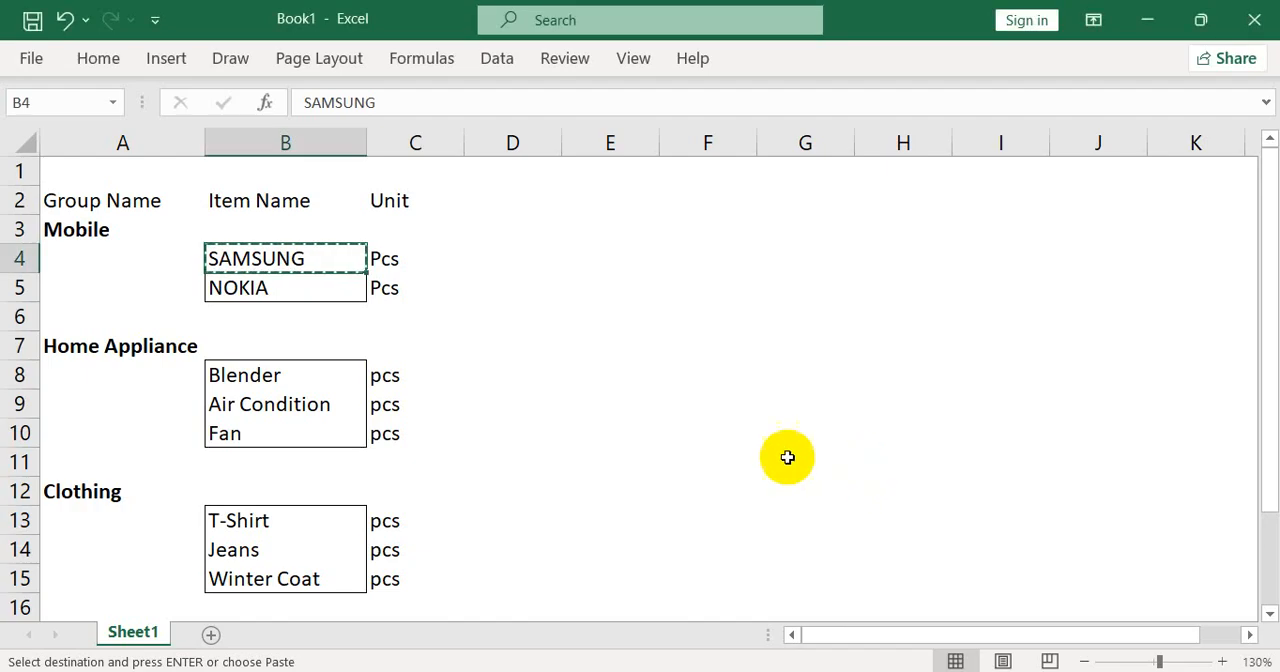
click(271, 288)
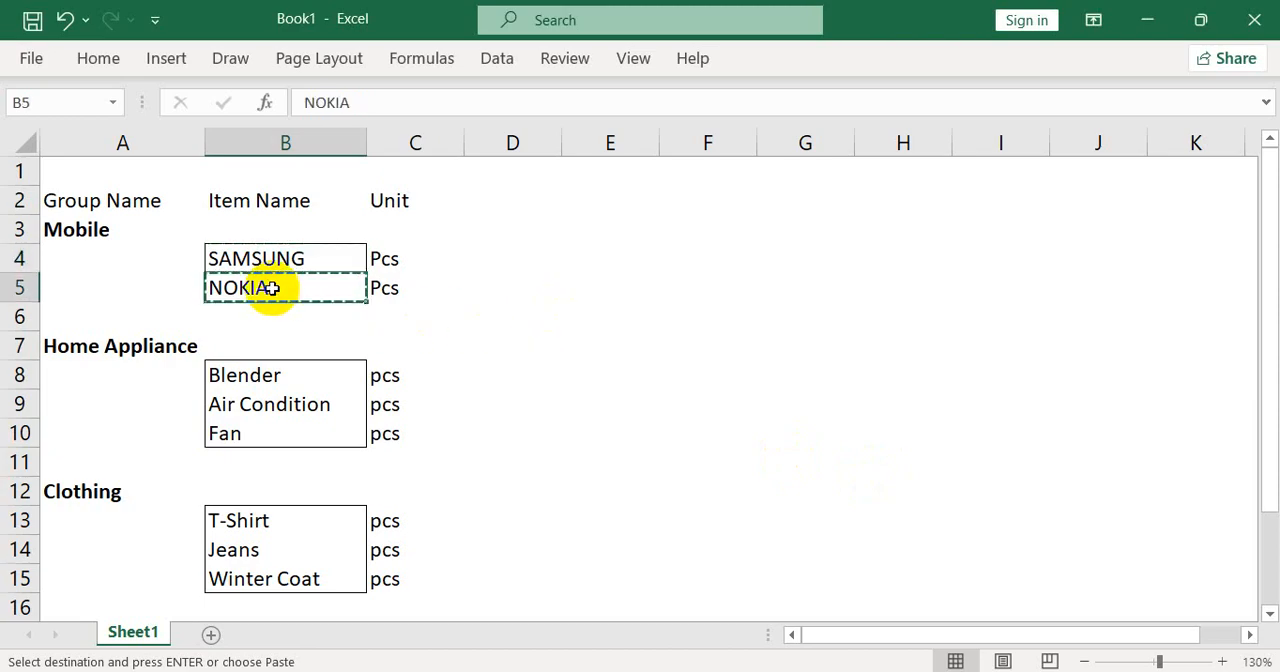
key(alt+Tab)
Name the second stock item NOKIA Mobile with no alias and place it under the Mobile group
key(ctrl+alt+v)
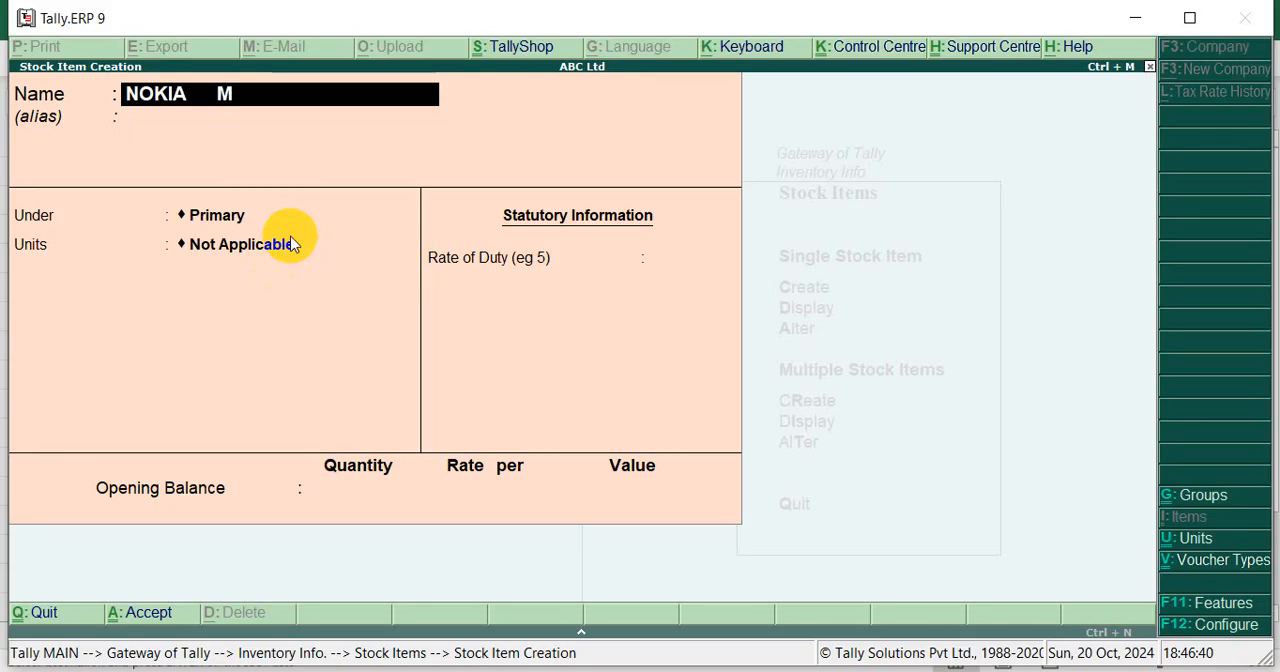
text(Moi)
key(BackSpace)
text(bile)
key(Return)
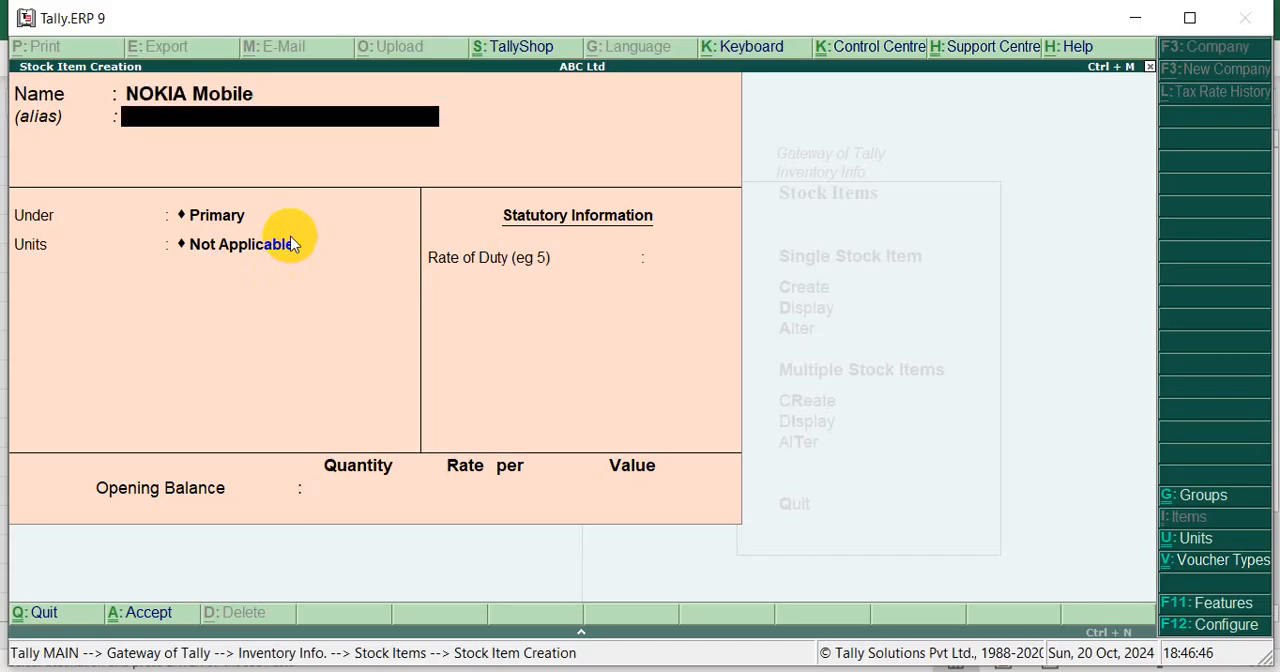
key(Return)
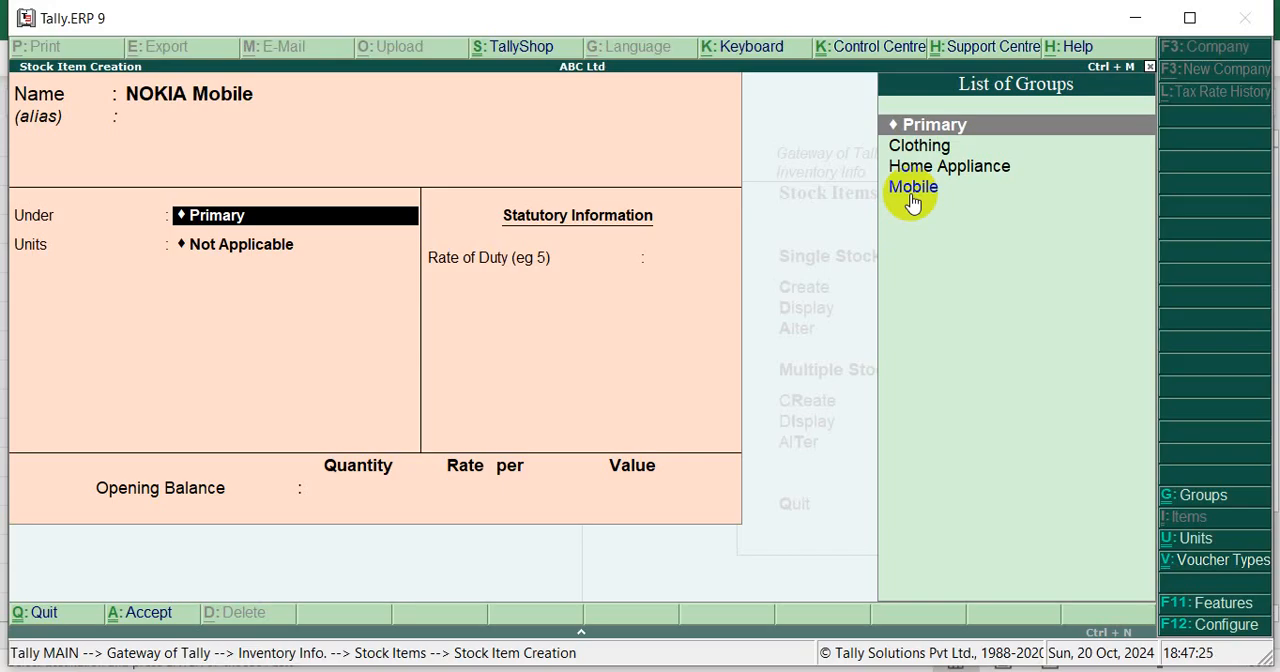
key(Down)
key(Down)
key(Down)
key(Return)
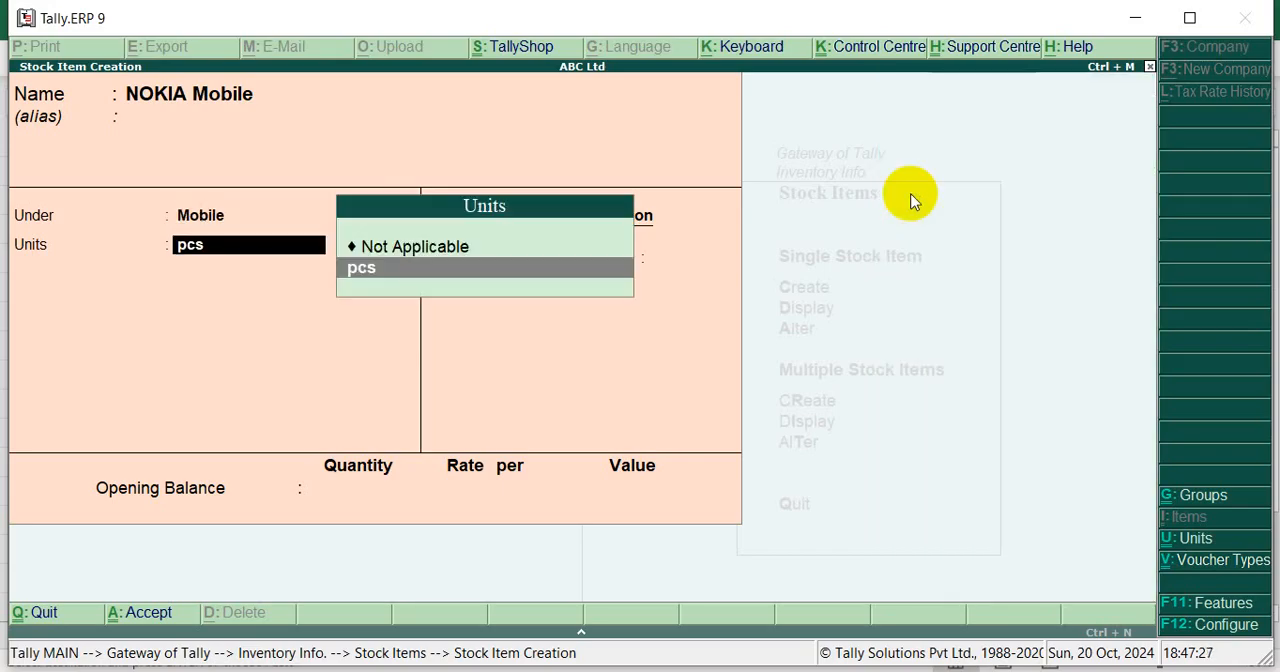
Keep the NOKIA Mobile item's unit as pcs and duty rate as 0, and return to its opening quantity without saving
key(Return)
key(Return)
key(Return)
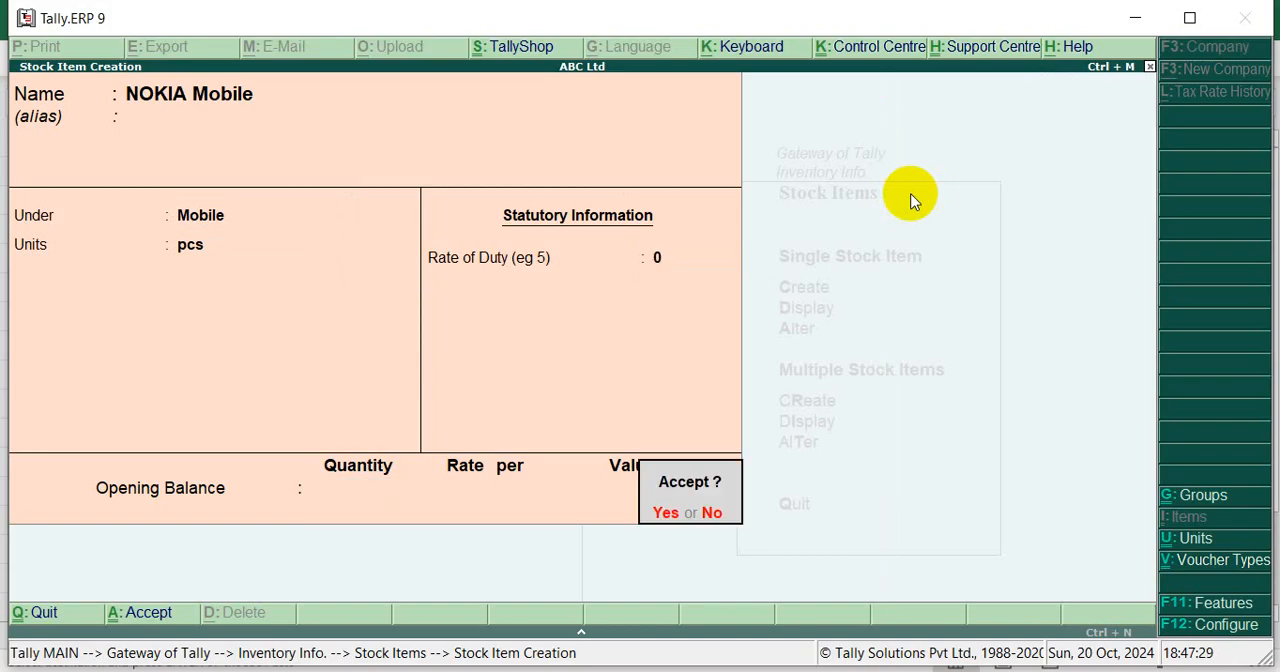
key(Escape)
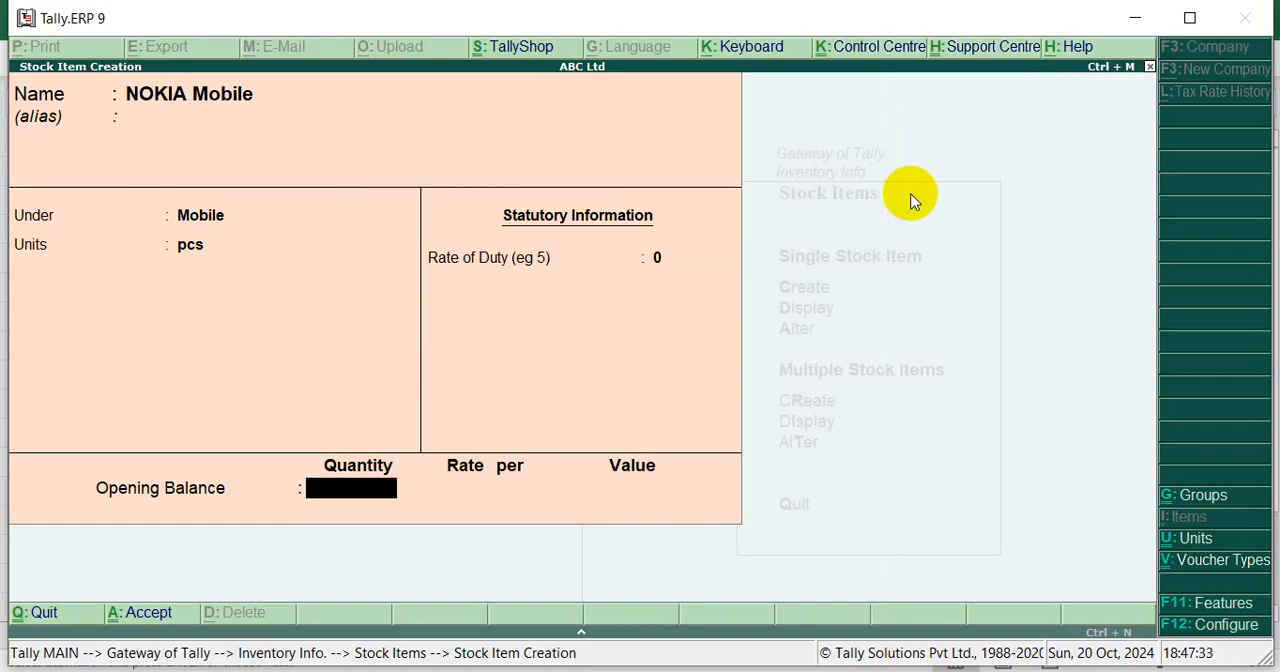
Enter an opening balance of 10 pcs at a rate of 15,000 per pcs and save the NOKIA Mobile item
text(10)
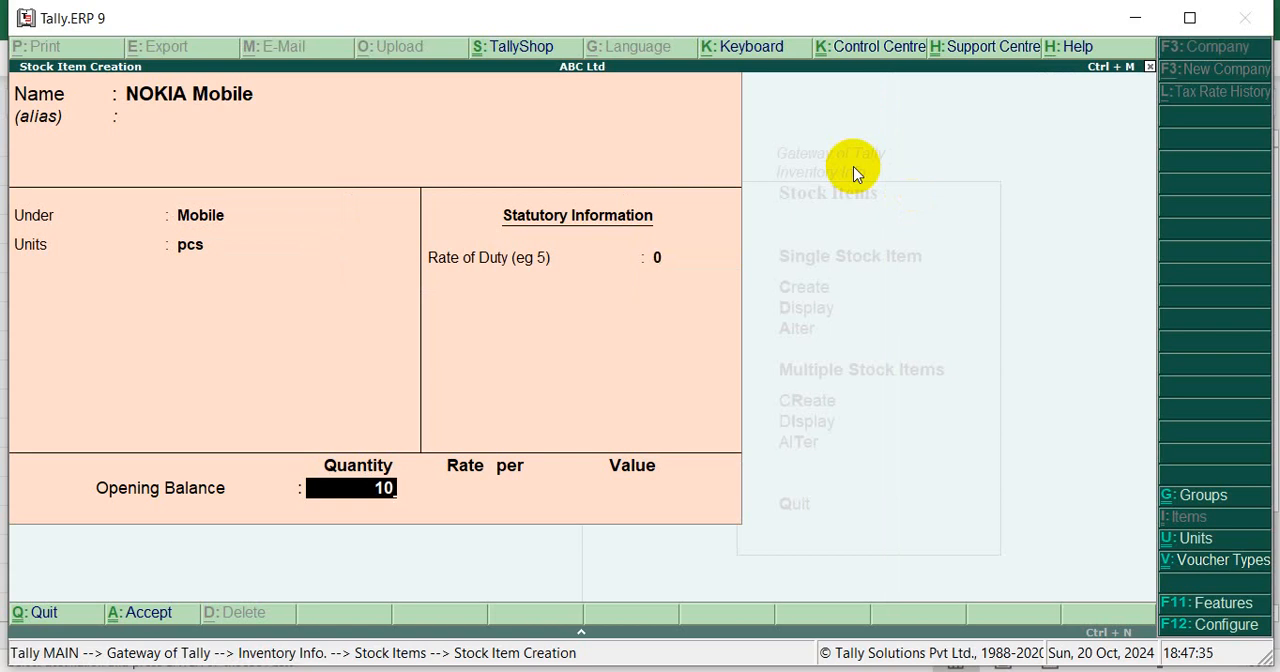
key(Return)
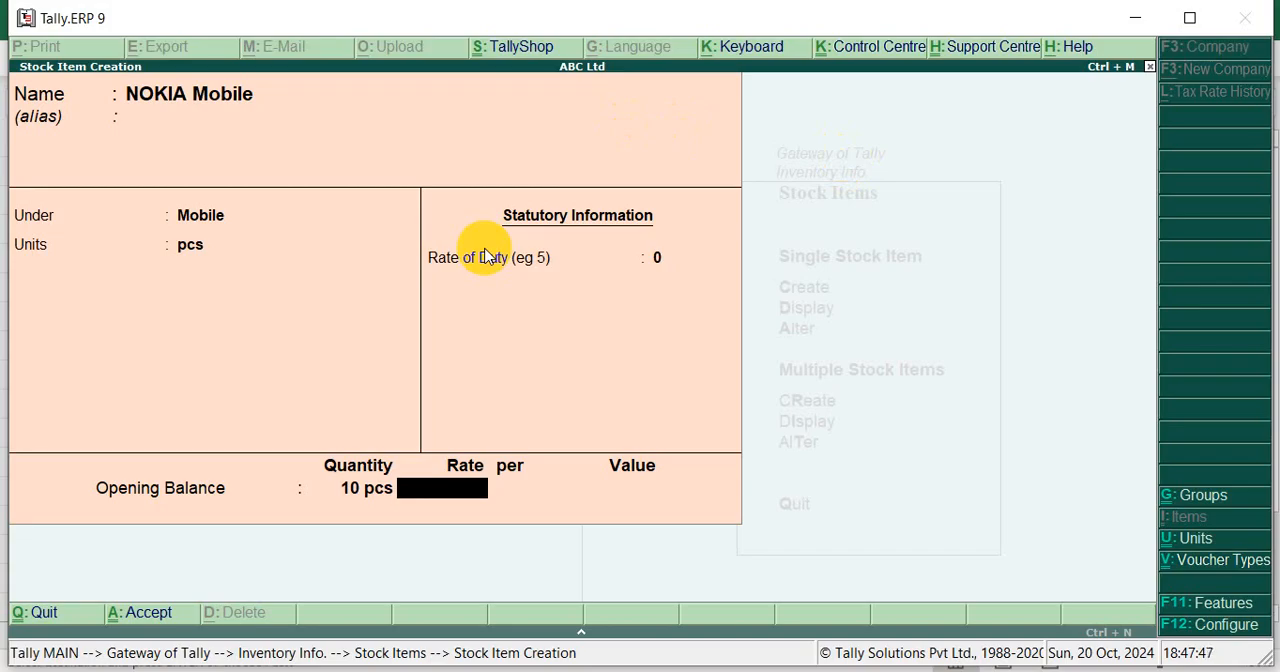
text(15000)
key(Return)
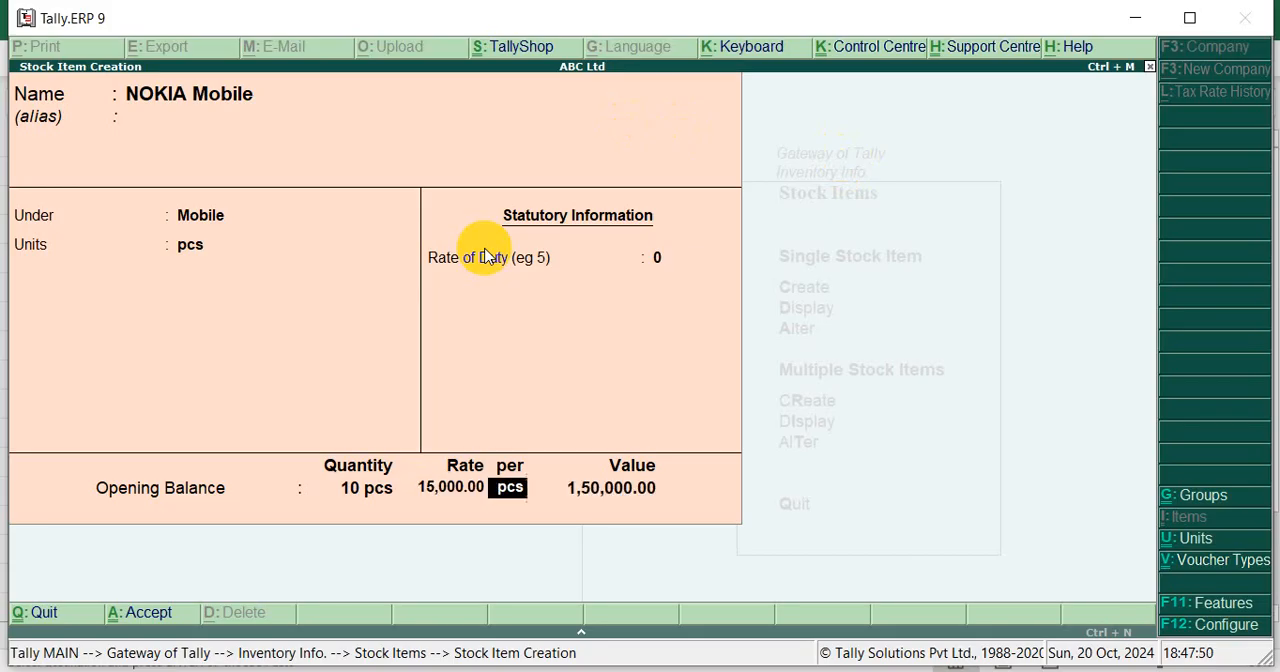
key(Return)
key(Return)
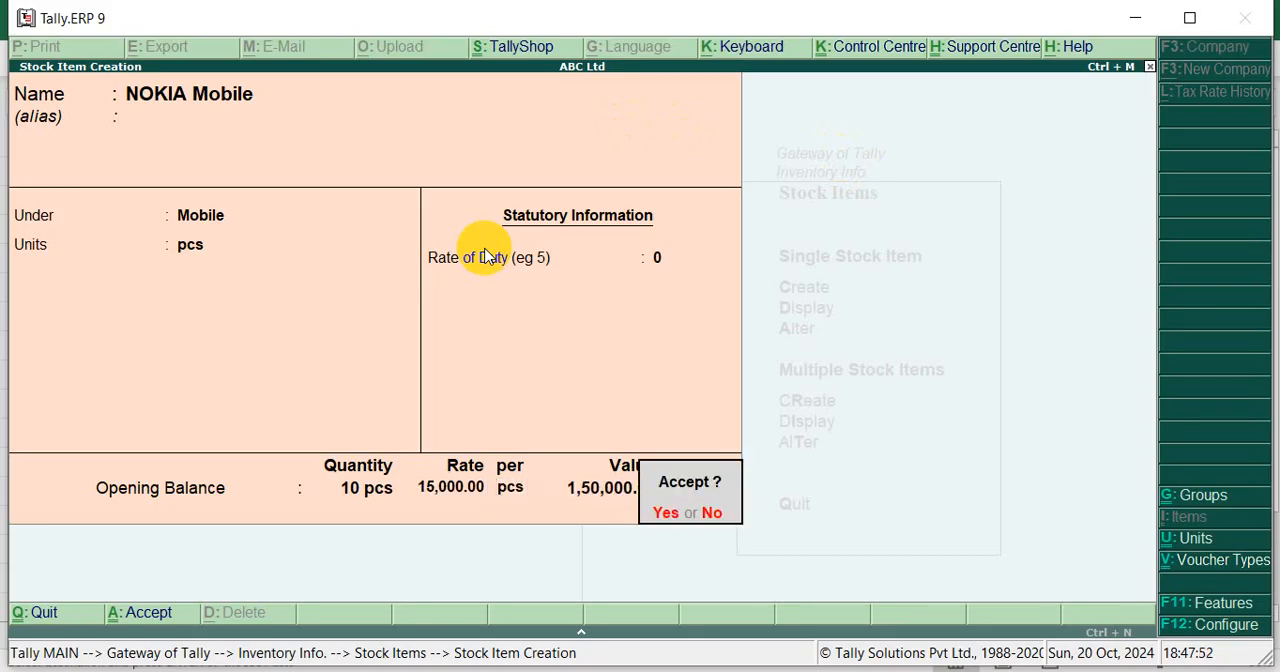
key(Return)
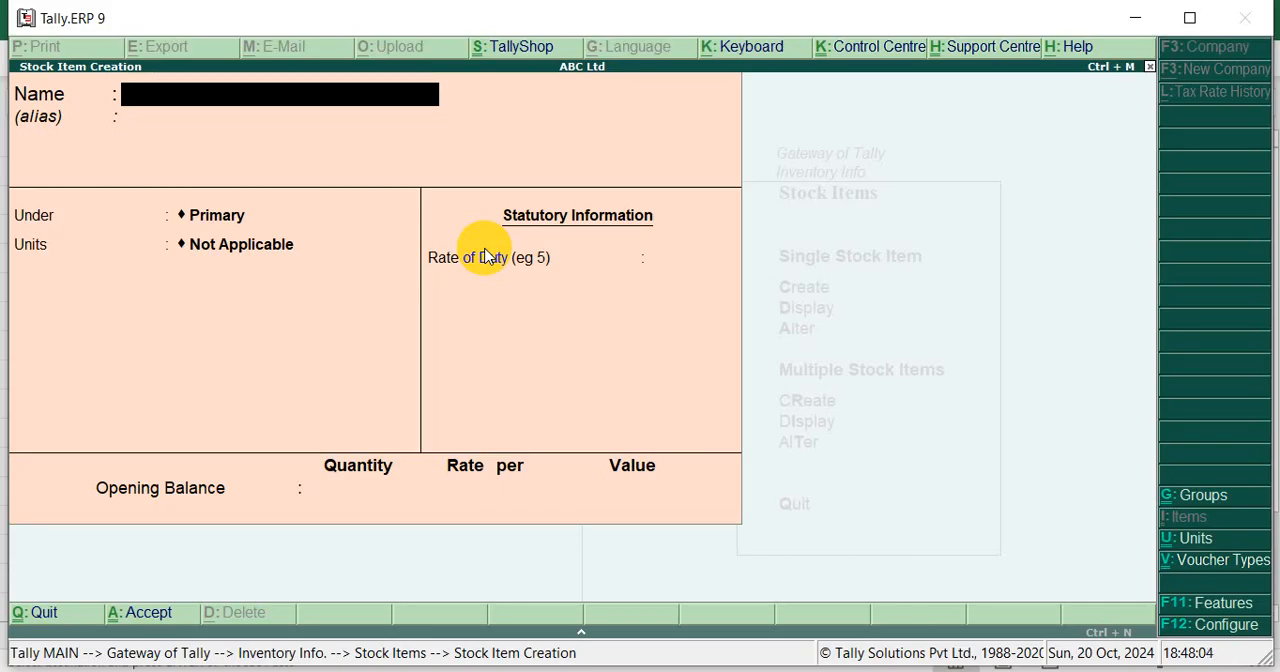
Switch to Excel, review the Blender, Air Condition and Fan items with their Home Appliance group, and return to Tally
key(alt+Tab)
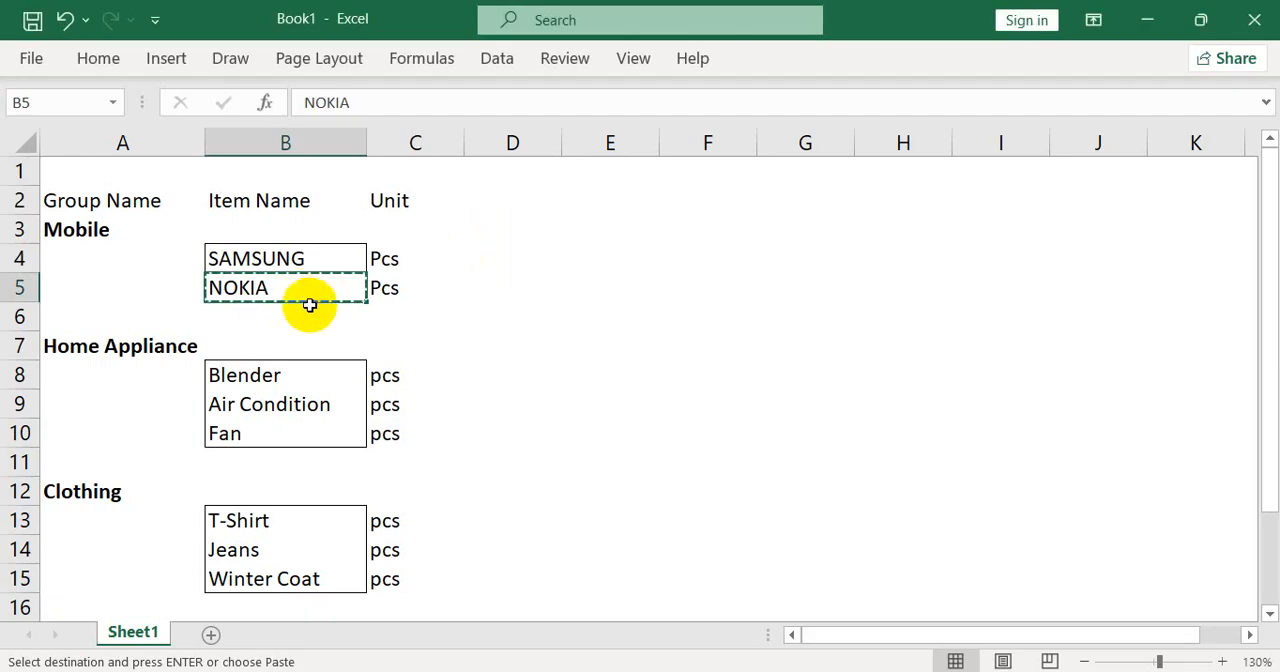
click(251, 368)
click(250, 405)
click(240, 436)
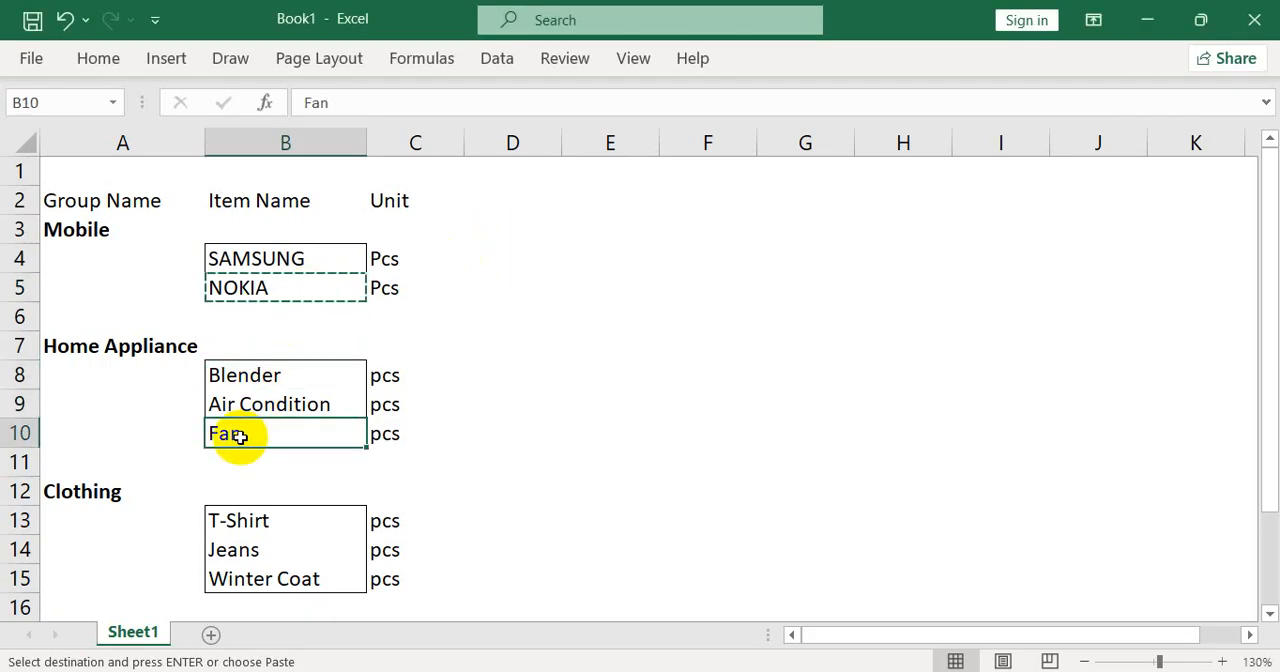
click(101, 347)
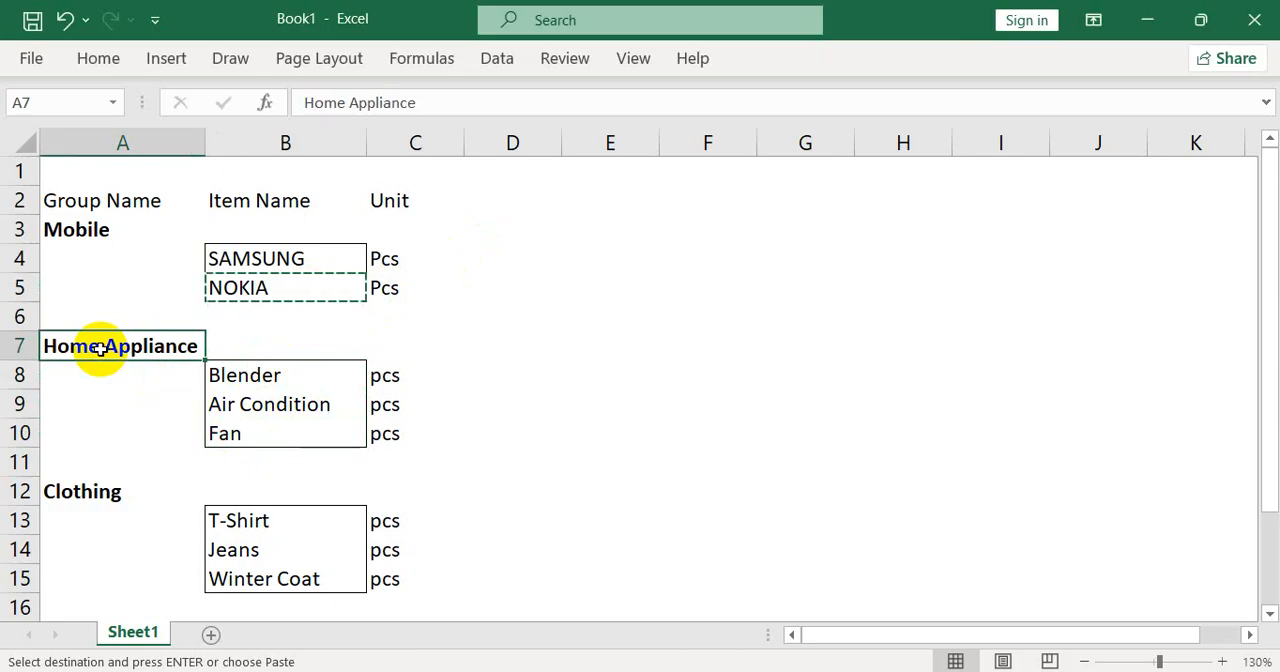
key(alt+Tab)
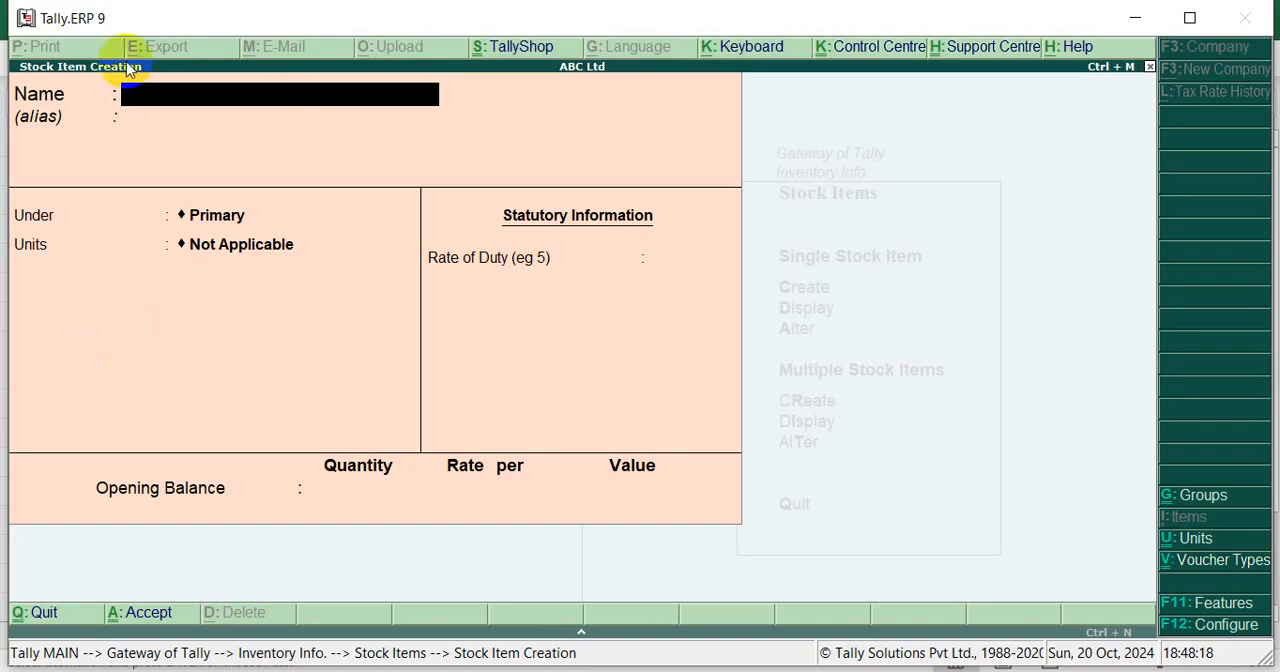
Leave the single stock item form, start creating multiple stock items, and set their group to Home Appliance
key(Escape)
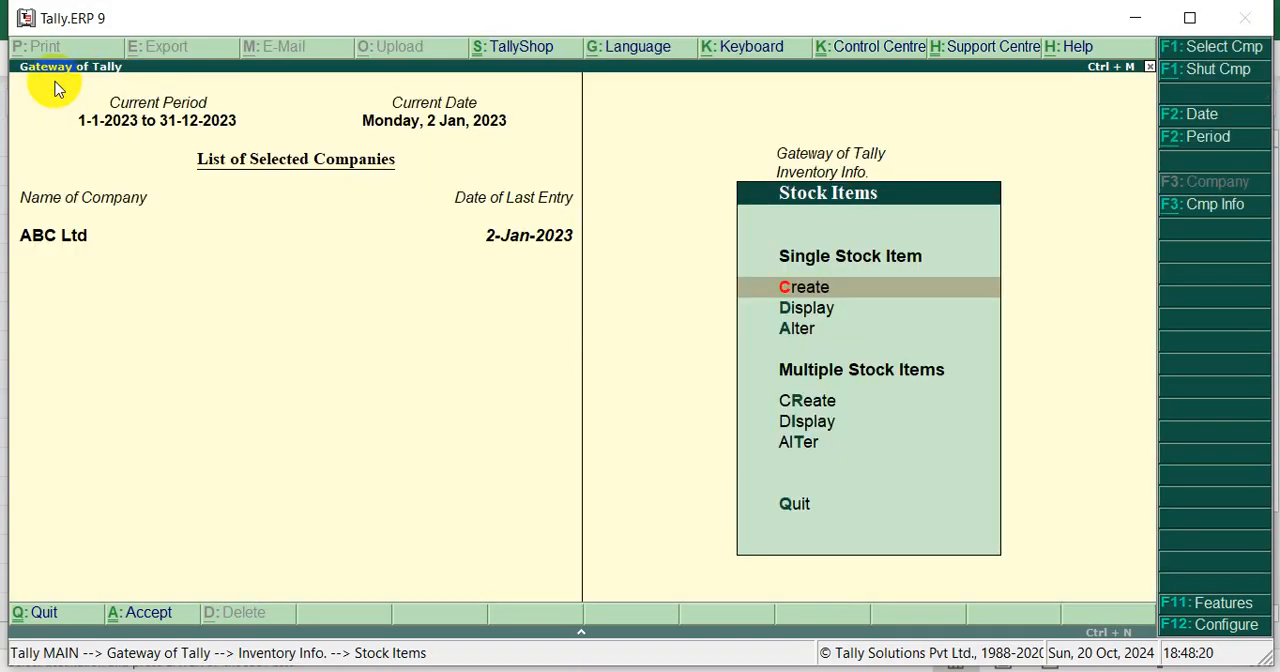
key(Down)
key(Down)
key(Down)
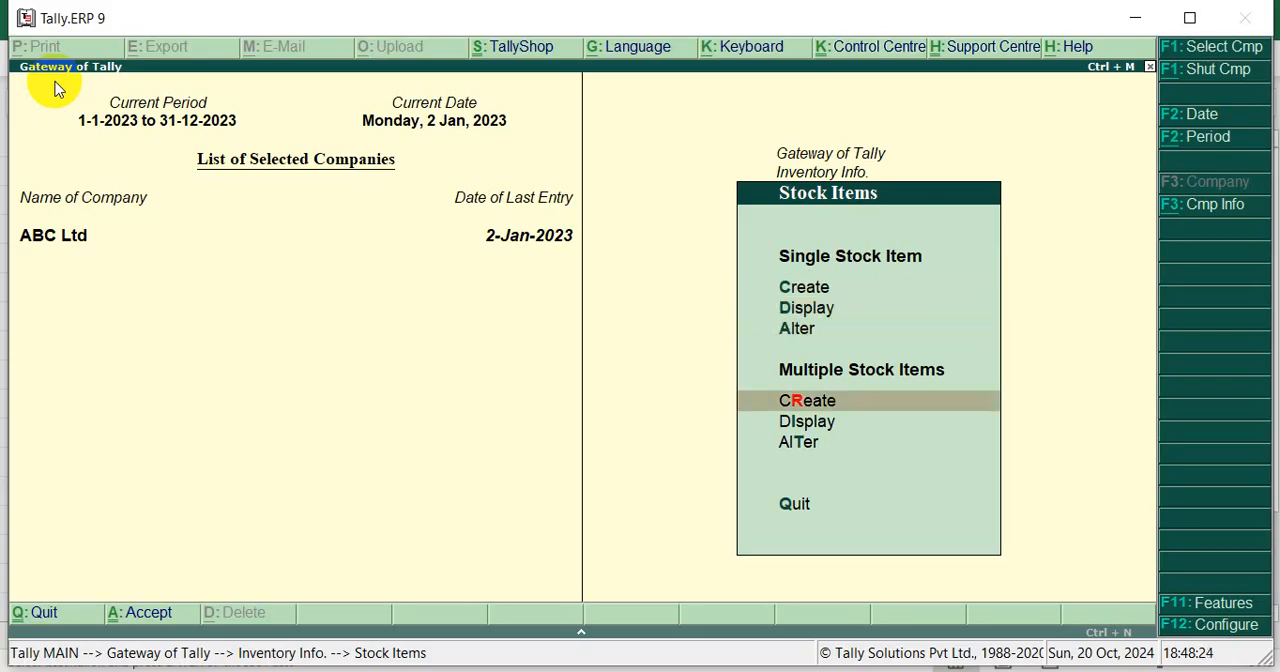
key(Return)
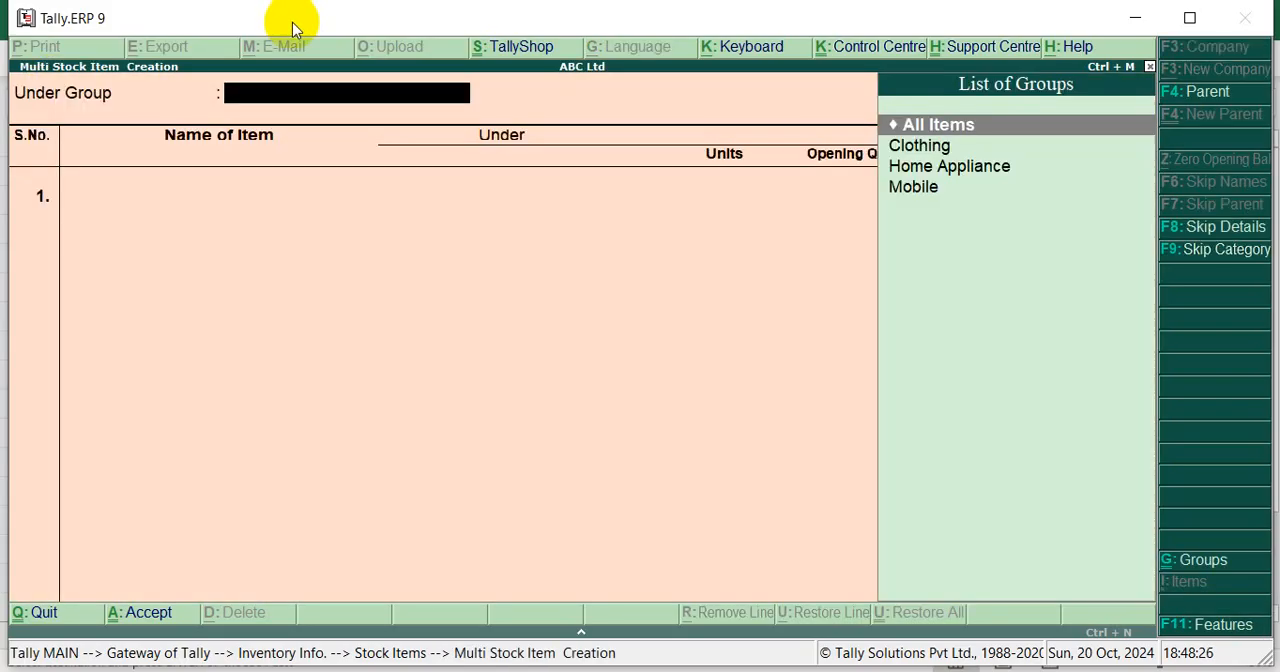
key(alt+Tab)
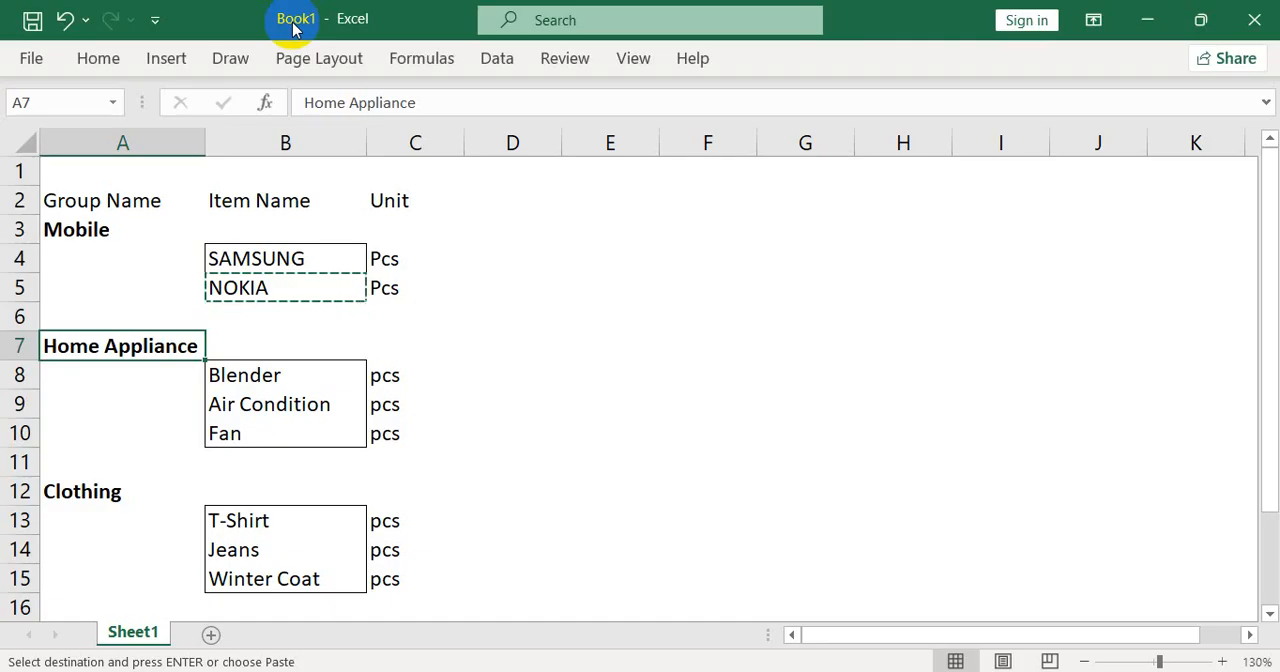
key(alt+Tab)
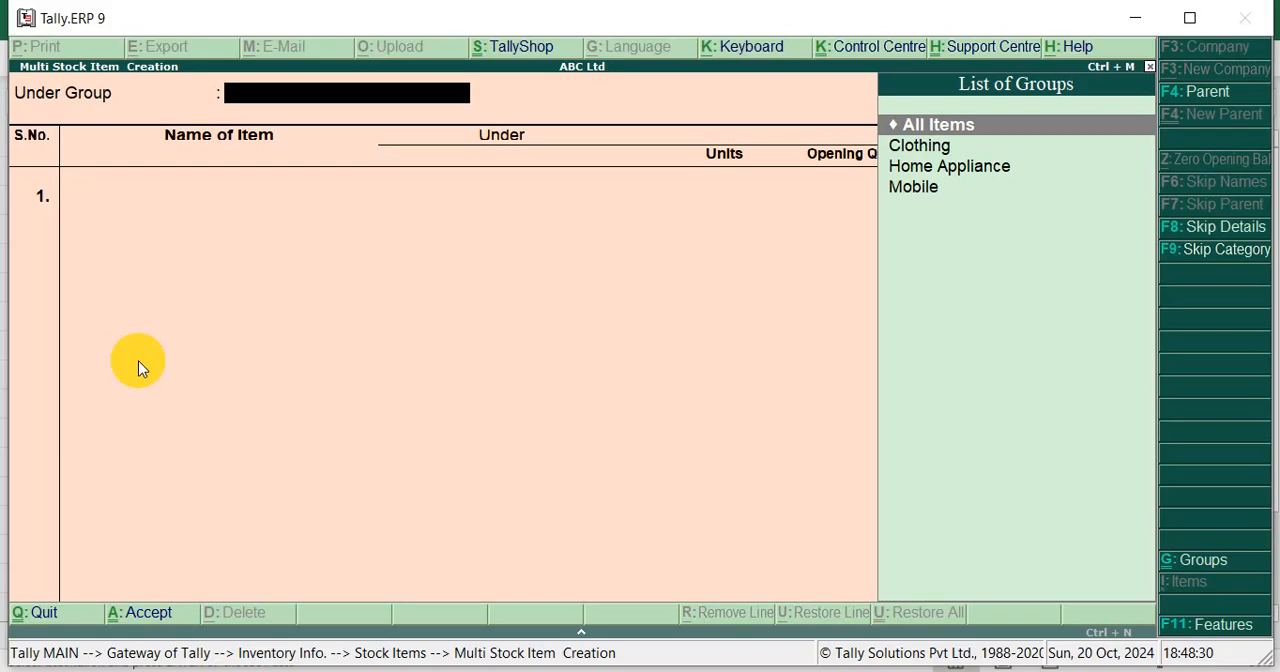
key(Down)
key(Down)
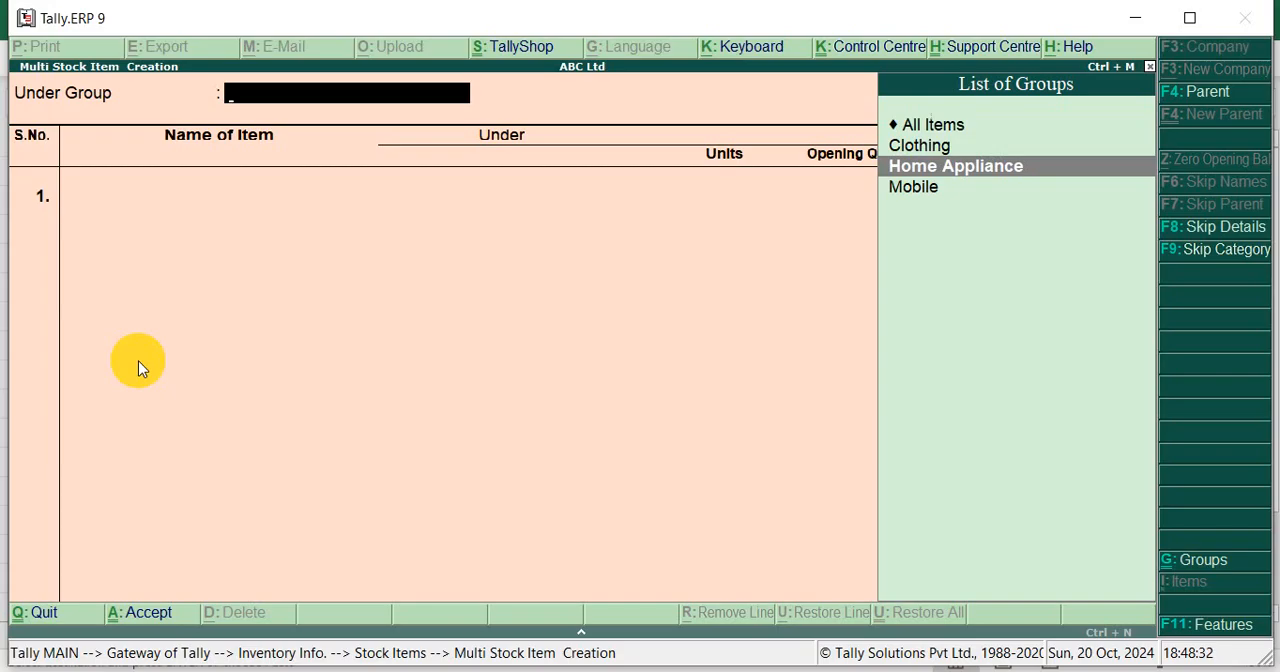
key(Return)
Copy Blender from cell B8 in Excel and add it in Tally as the first item with unit pcs and no opening quantity
key(alt+Tab)
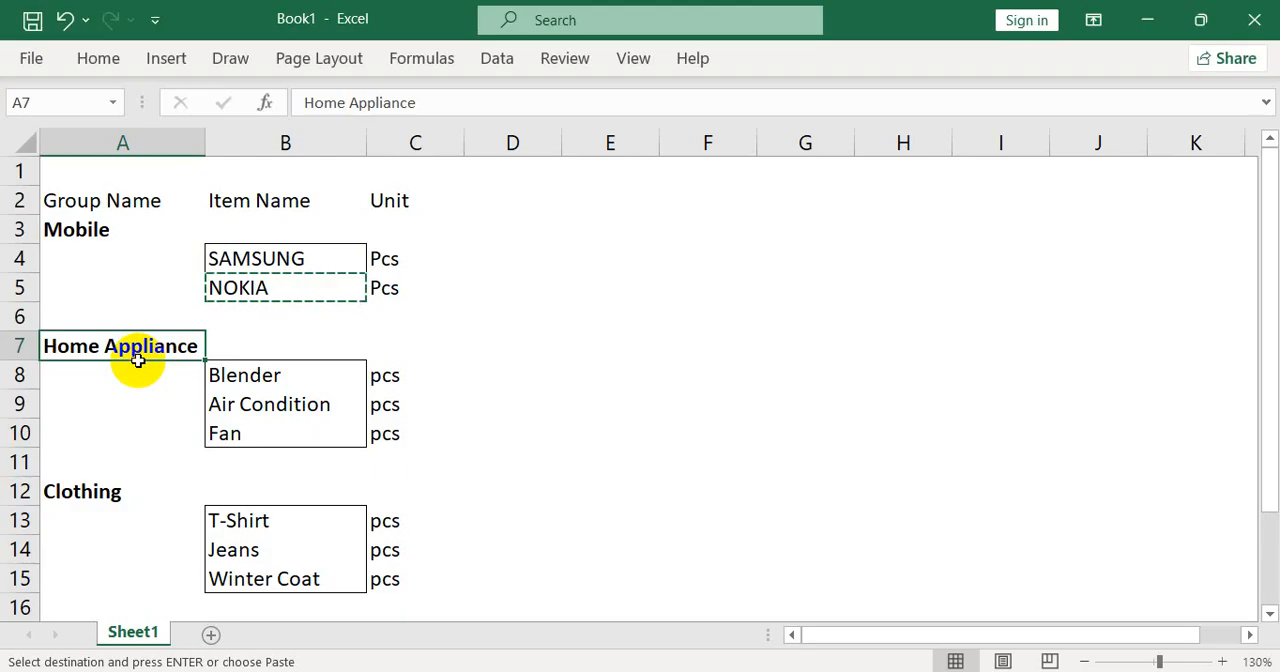
click(252, 377)
key(ctrl+c)
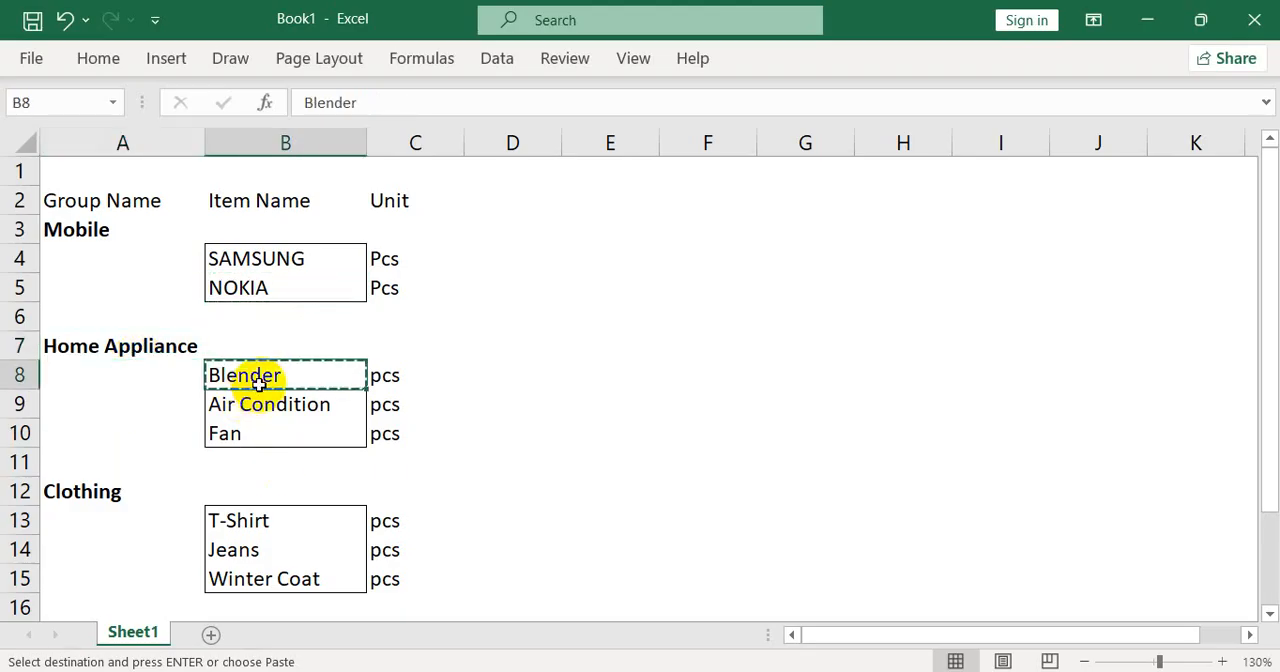
key(alt+Tab)
key(ctrl+alt+v)
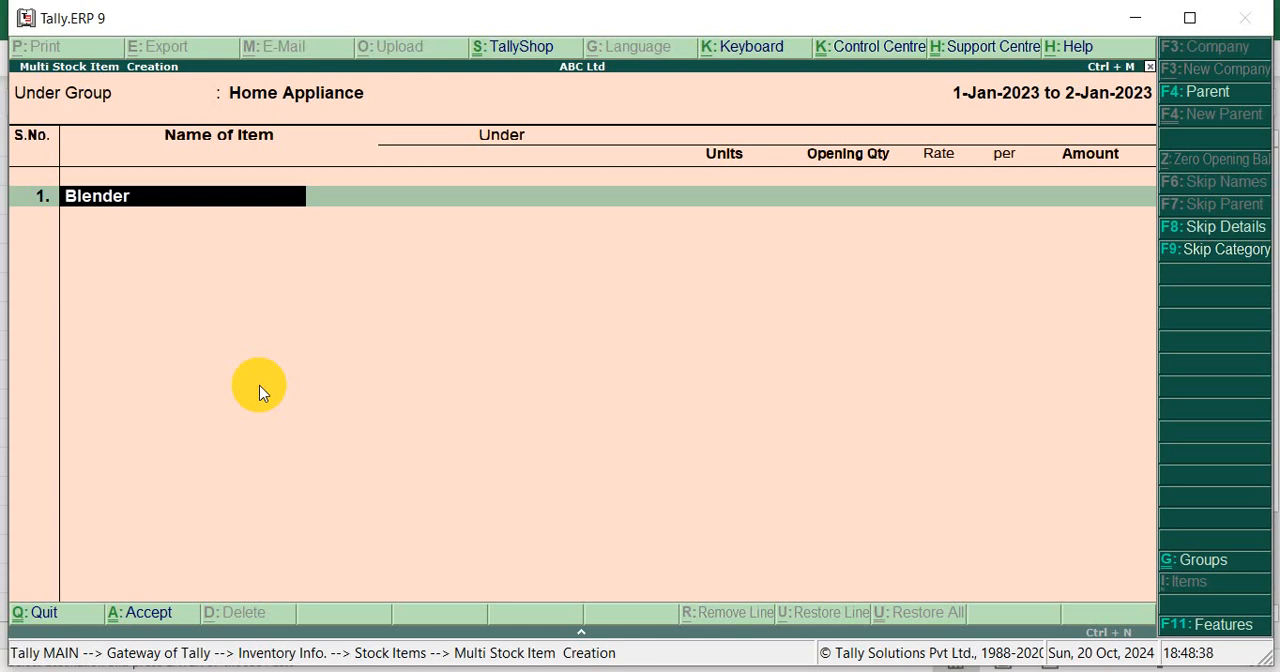
key(Return)
key(Return)
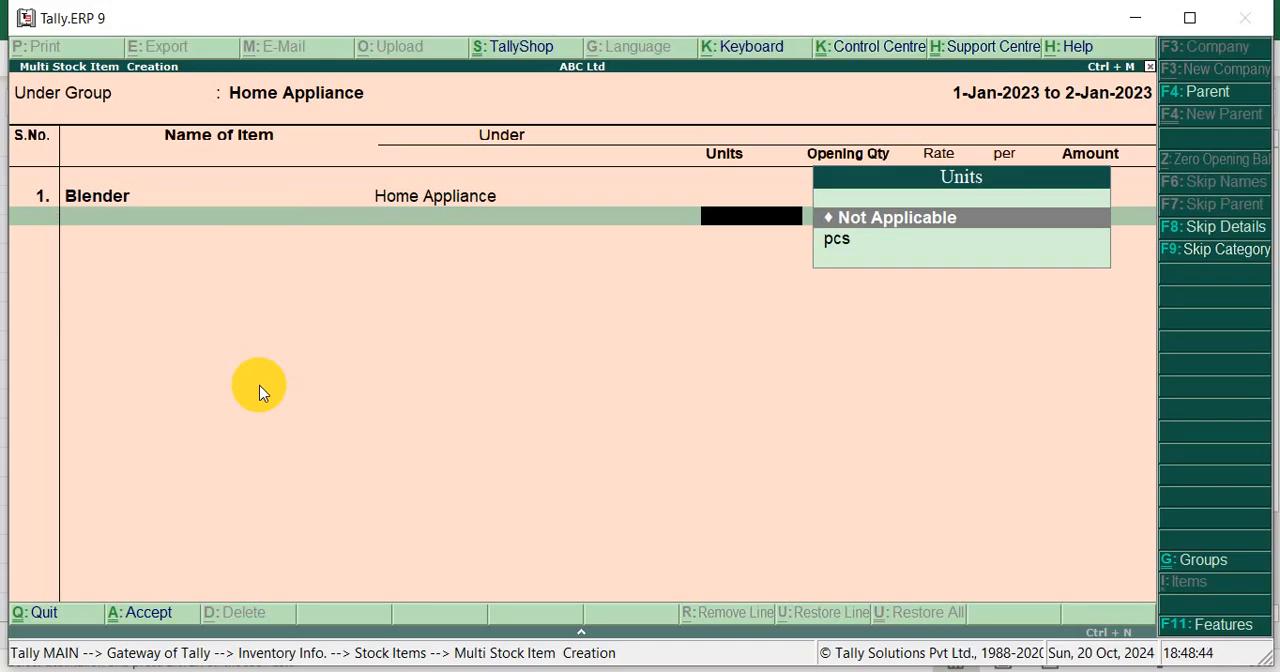
key(Down)
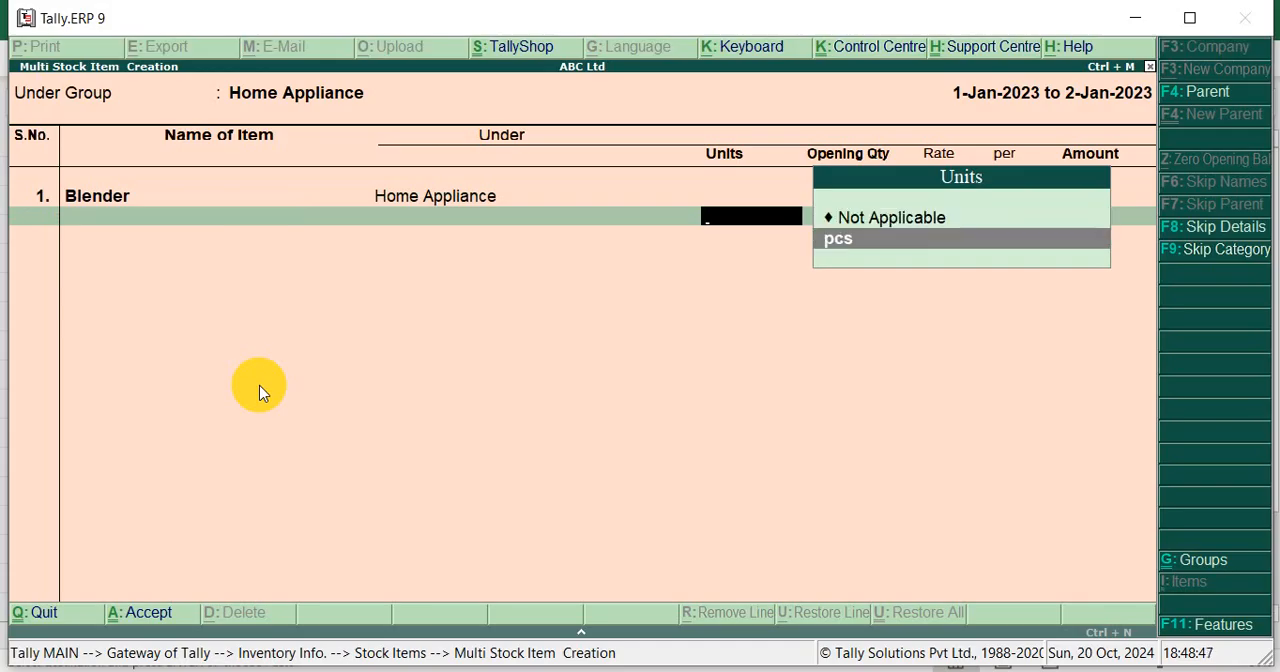
key(Return)
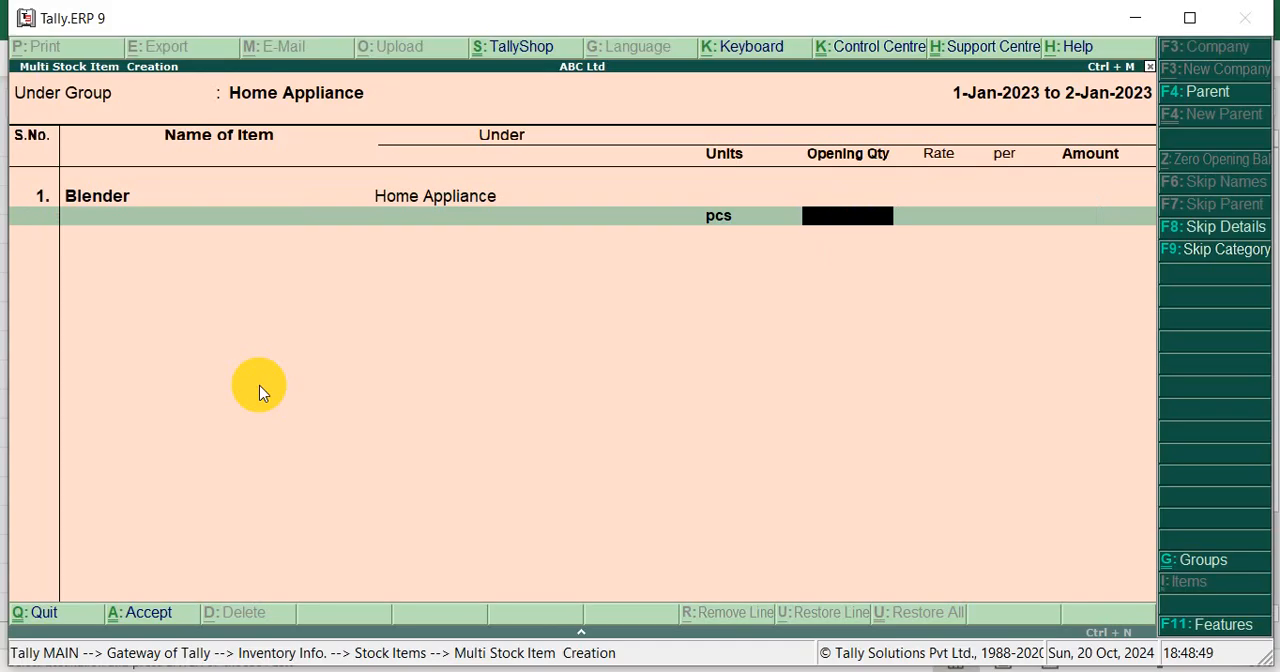
key(Return)
Copy Air Condition from cell B9 in Excel and add it in Tally as the second item with unit pcs and no opening quantity
key(alt+Tab)
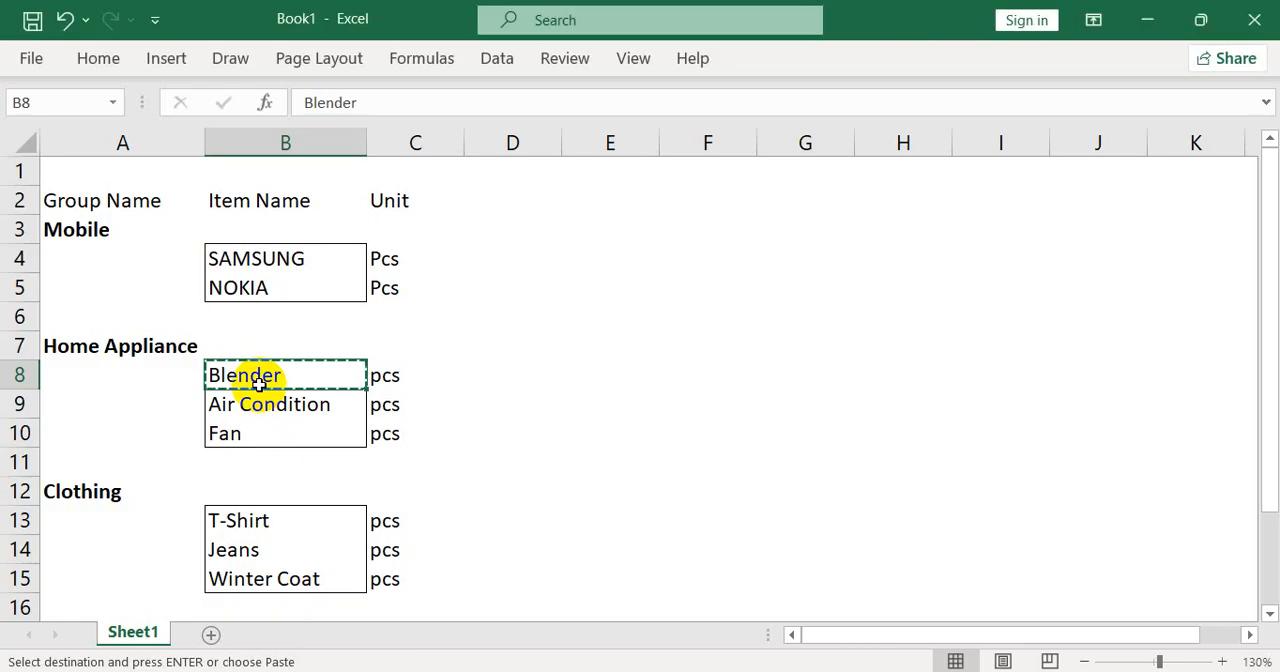
key(Down)
key(ctrl+c)
key(alt+Tab)
key(ctrl+alt+v)
key(Return)
key(Return)
key(Down)
key(Return)
key(Return)
Copy Fan from cell B10 in Excel, add it in Tally as the third item with unit pcs, and save the Home Appliance items
key(alt+Tab)
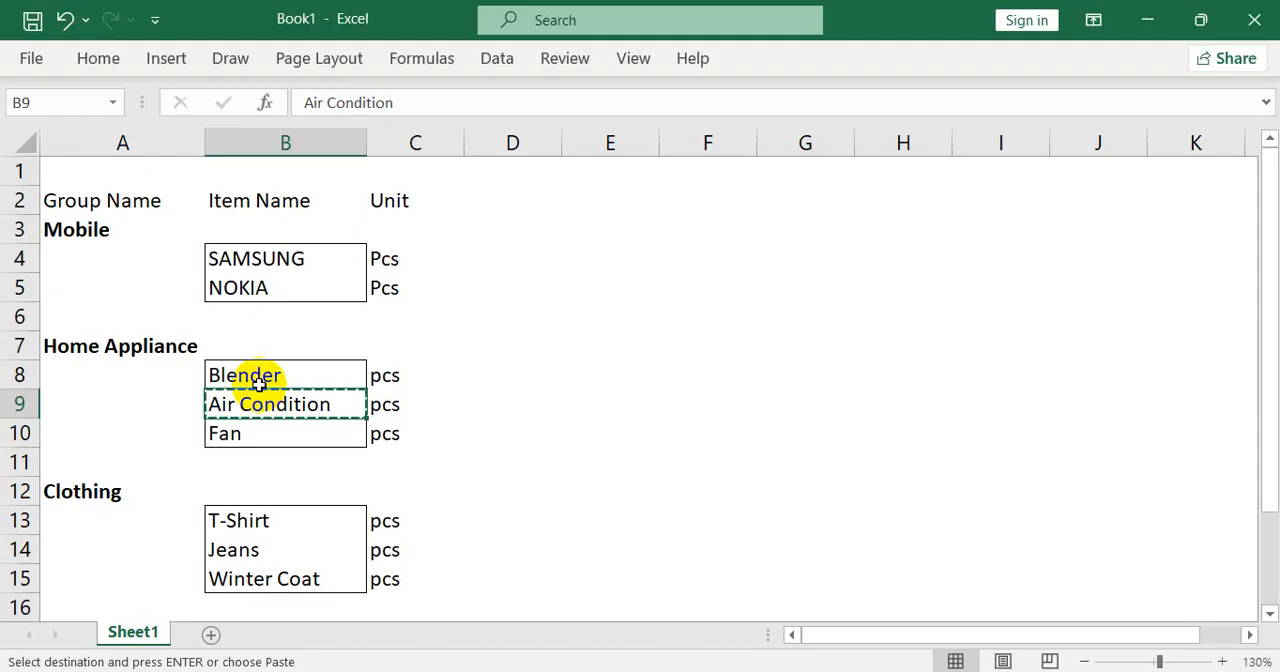
key(Down)
key(ctrl+c)
key(alt+Tab)
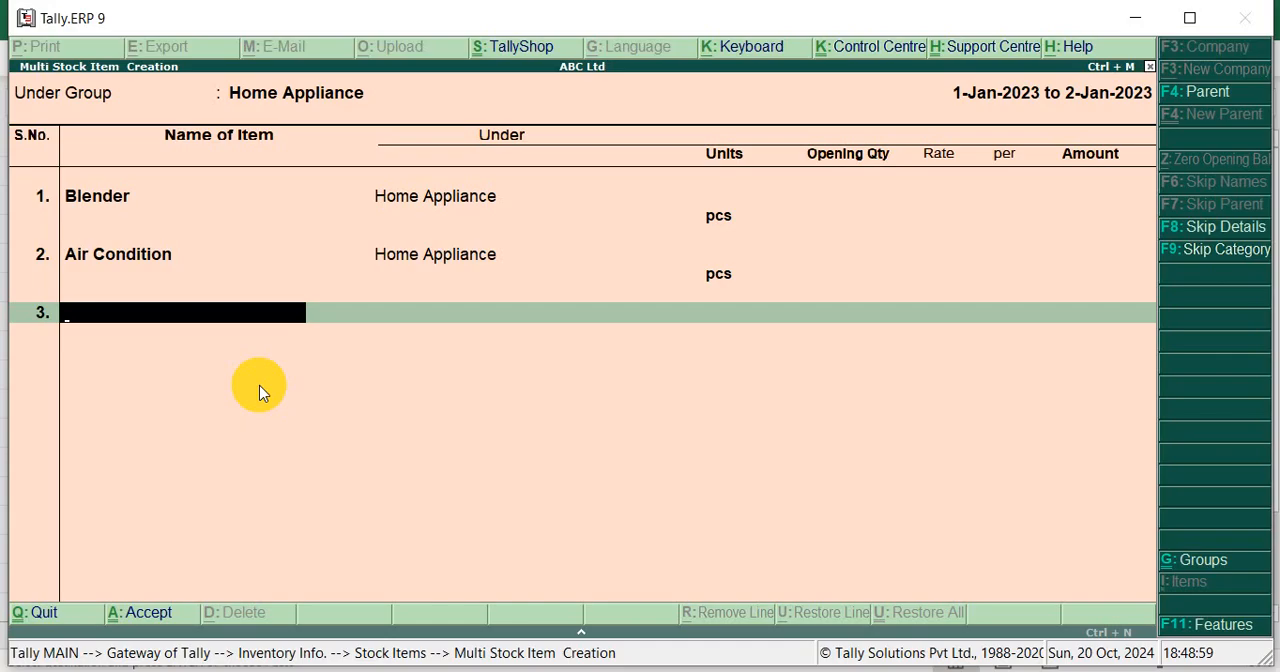
key(ctrl+v)
key(Return)
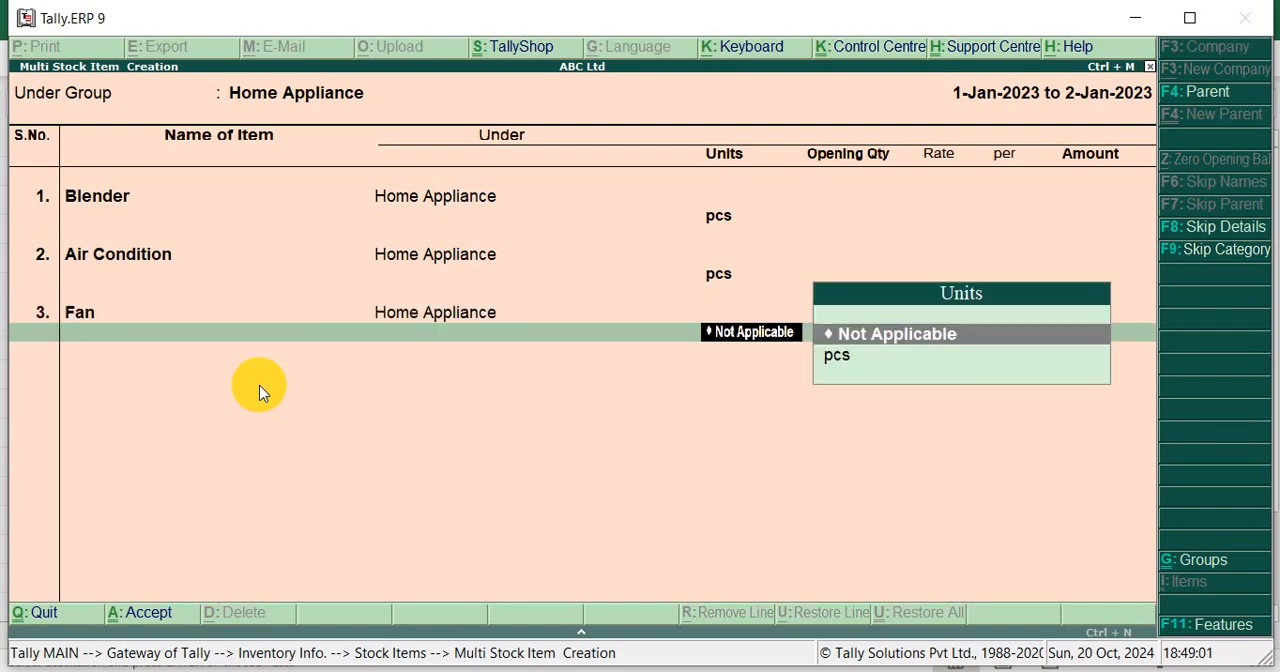
key(Down)
key(Return)
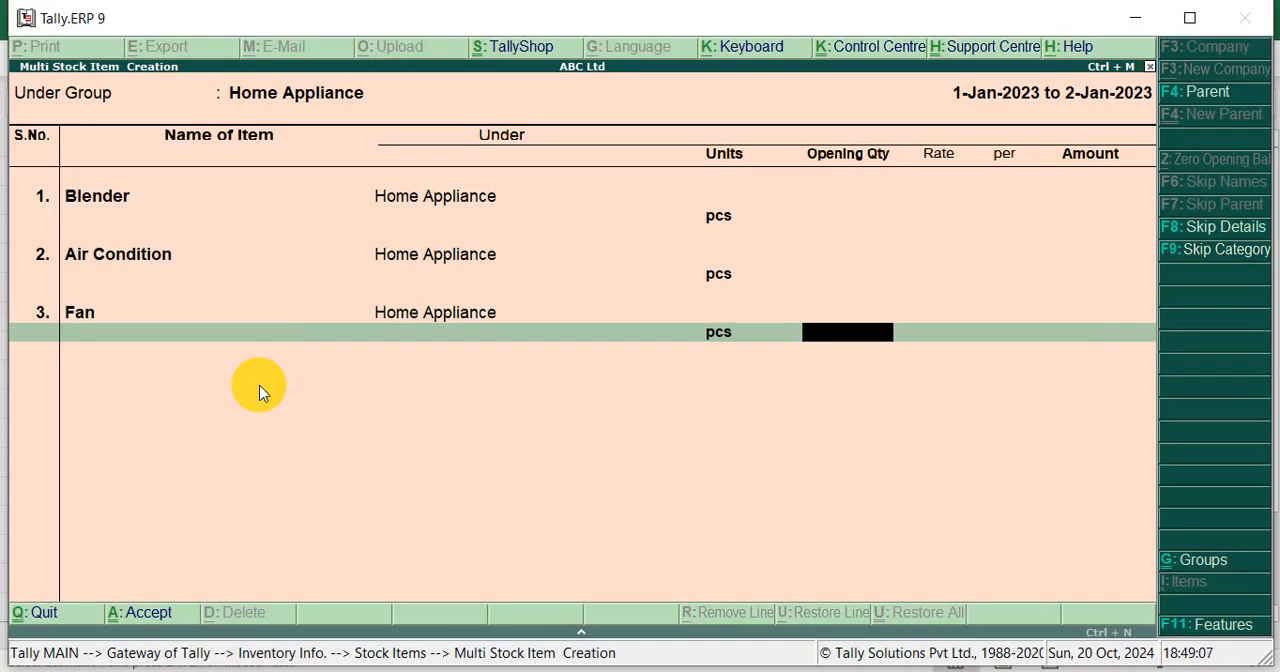
key(Return)
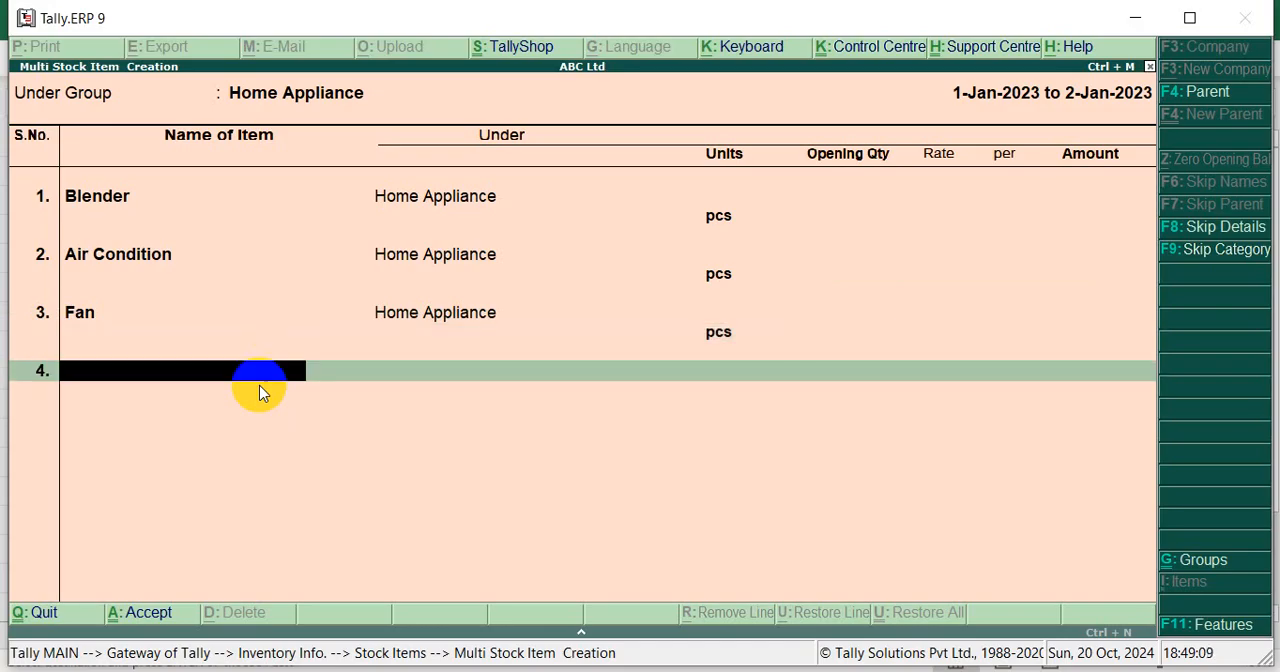
key(Return)
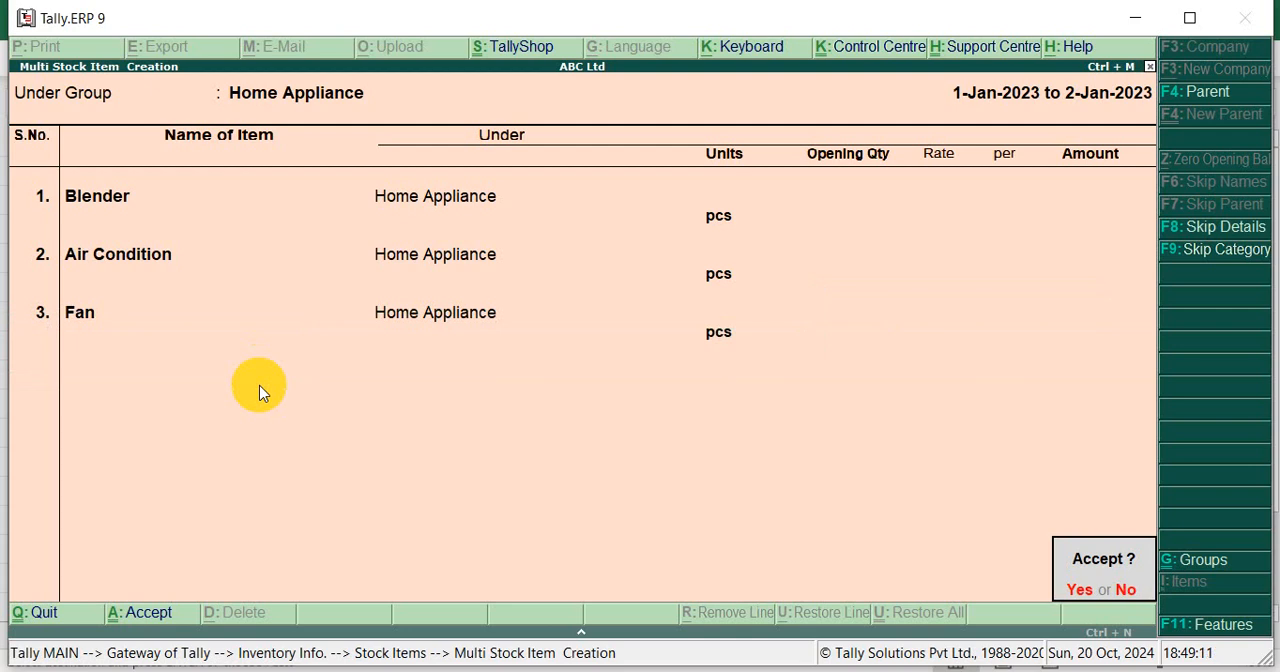
key(y)
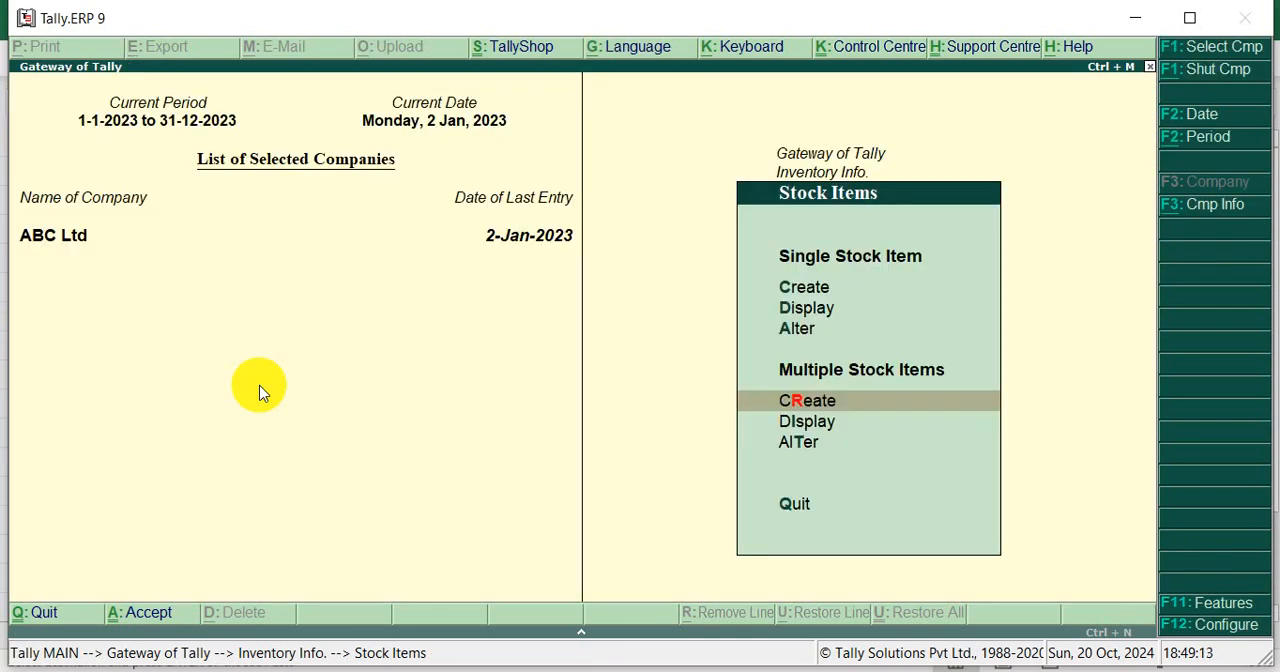
Start another multiple stock item list in Tally under the Clothing group, with the item name T-Shirt copied from cell B13 in Excel
key(Down)
key(Up)
key(Return)
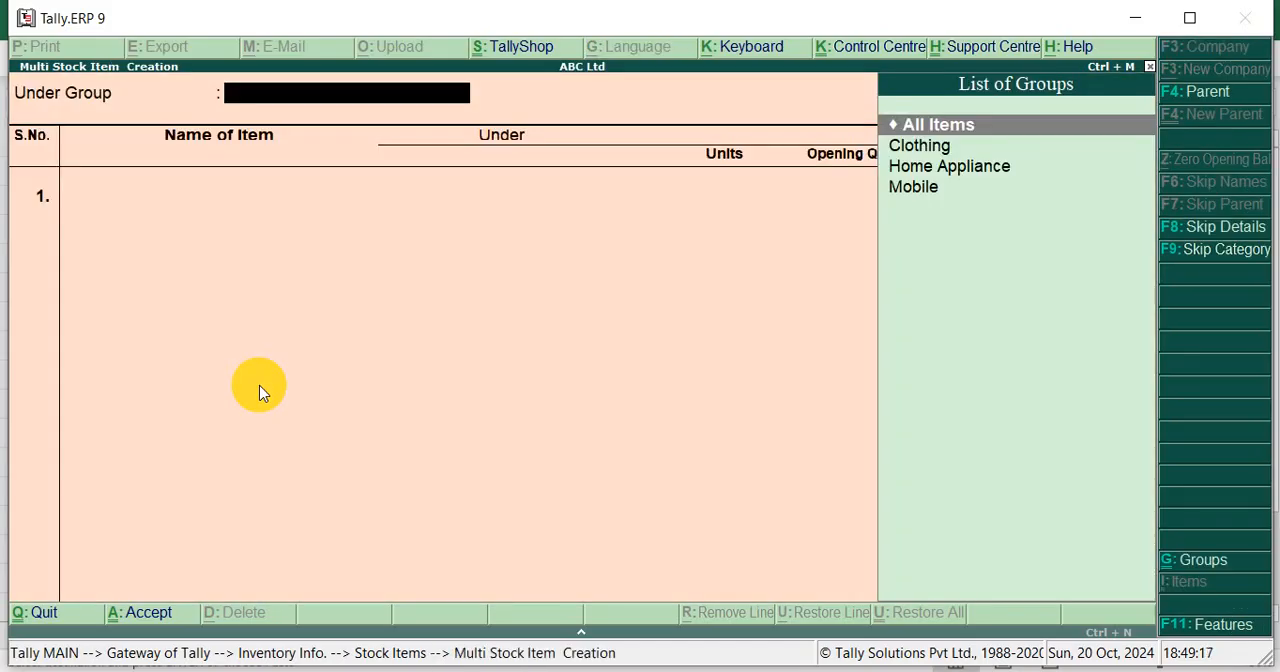
key(alt+Tab)
key(Down)
key(Down)
key(Down)
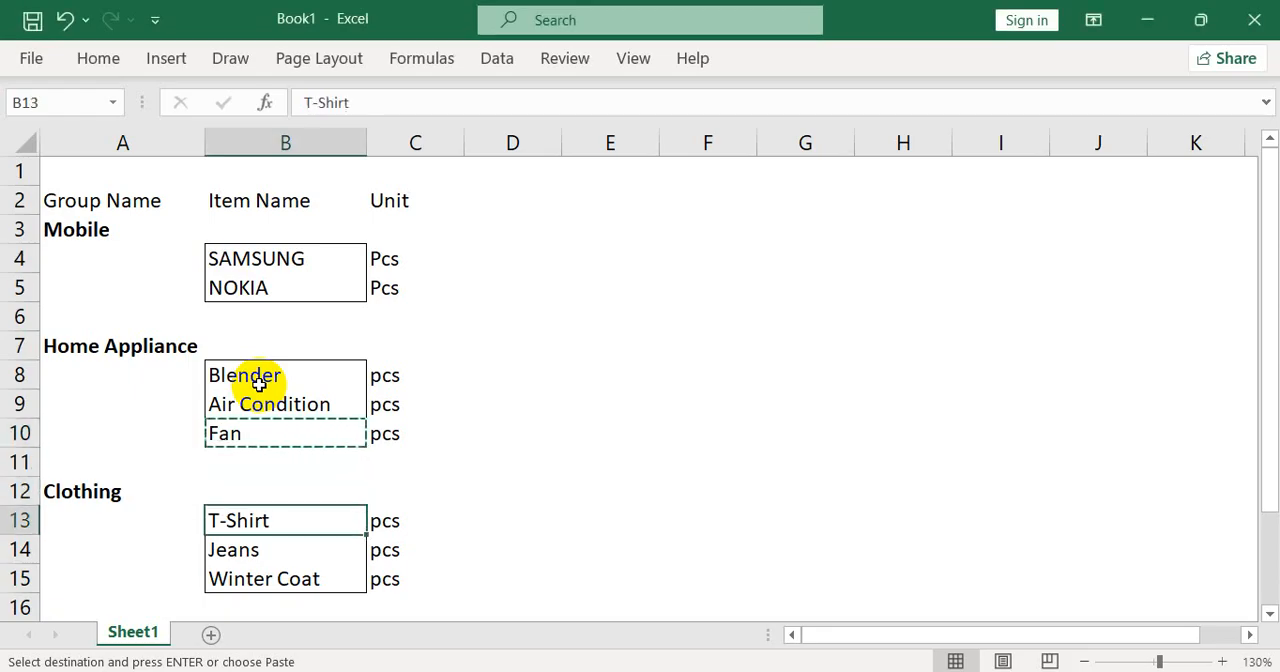
key(ctrl+c)
key(alt+Tab)
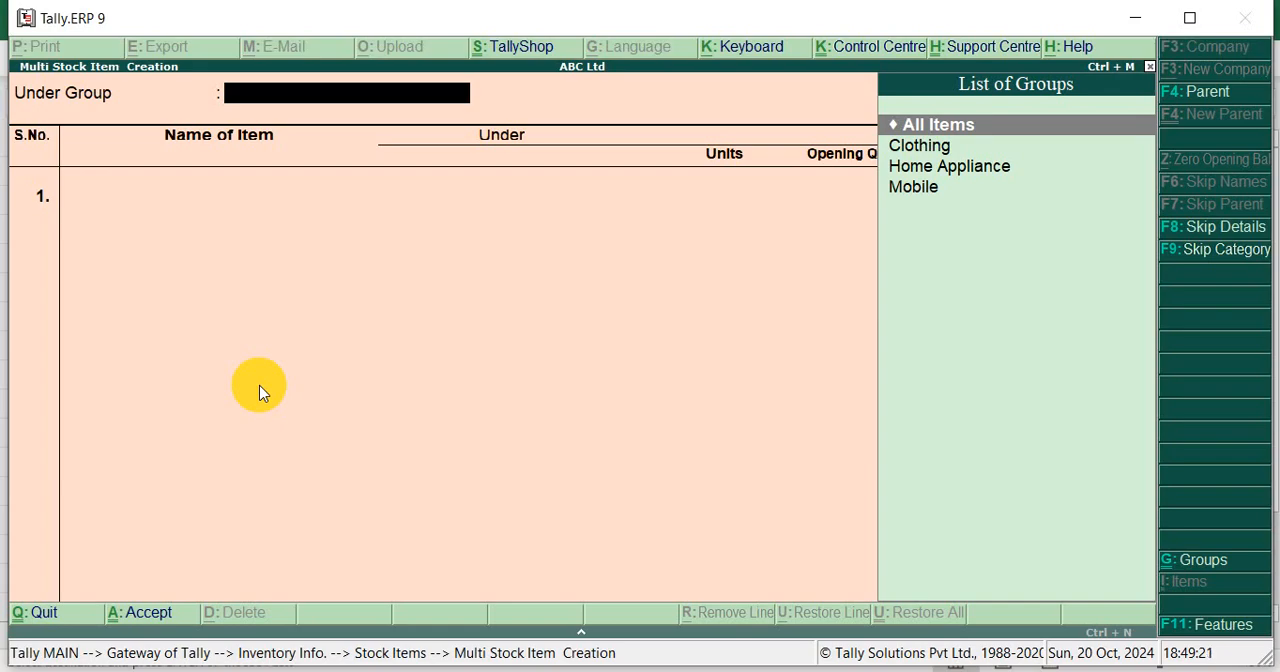
text(C)
key(Return)
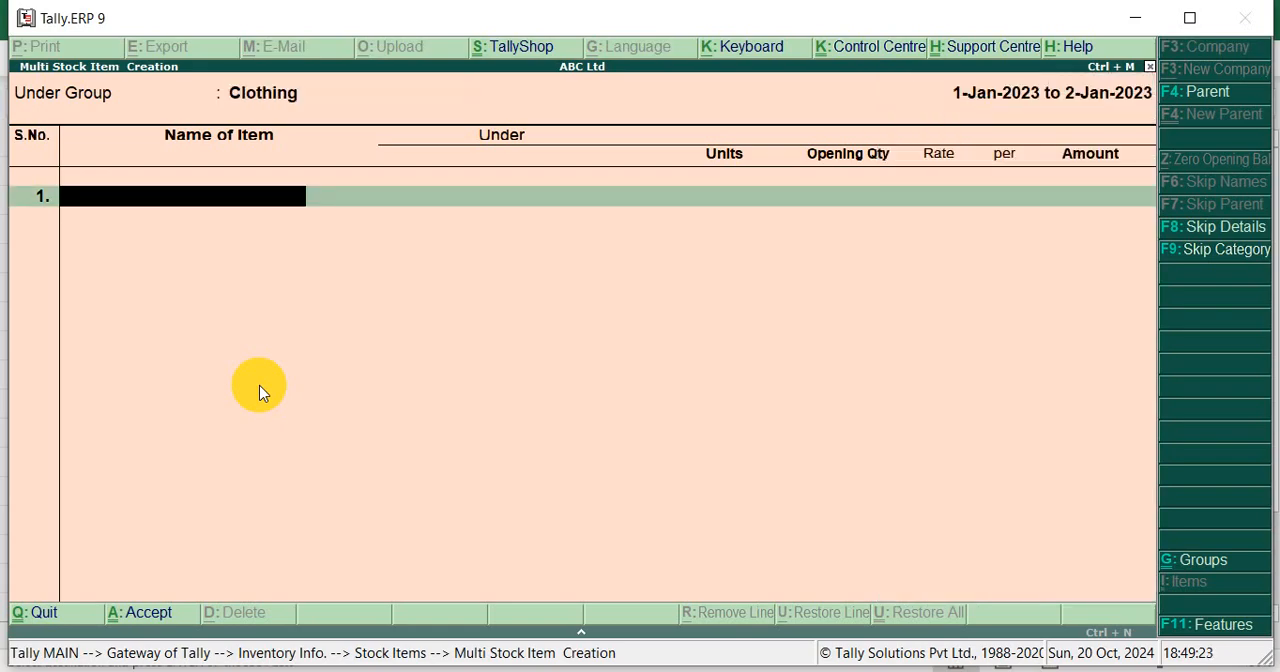
Add T-Shirt as the first item of the Clothing list with unit pcs and no opening quantity
key(ctrl+alt+v)
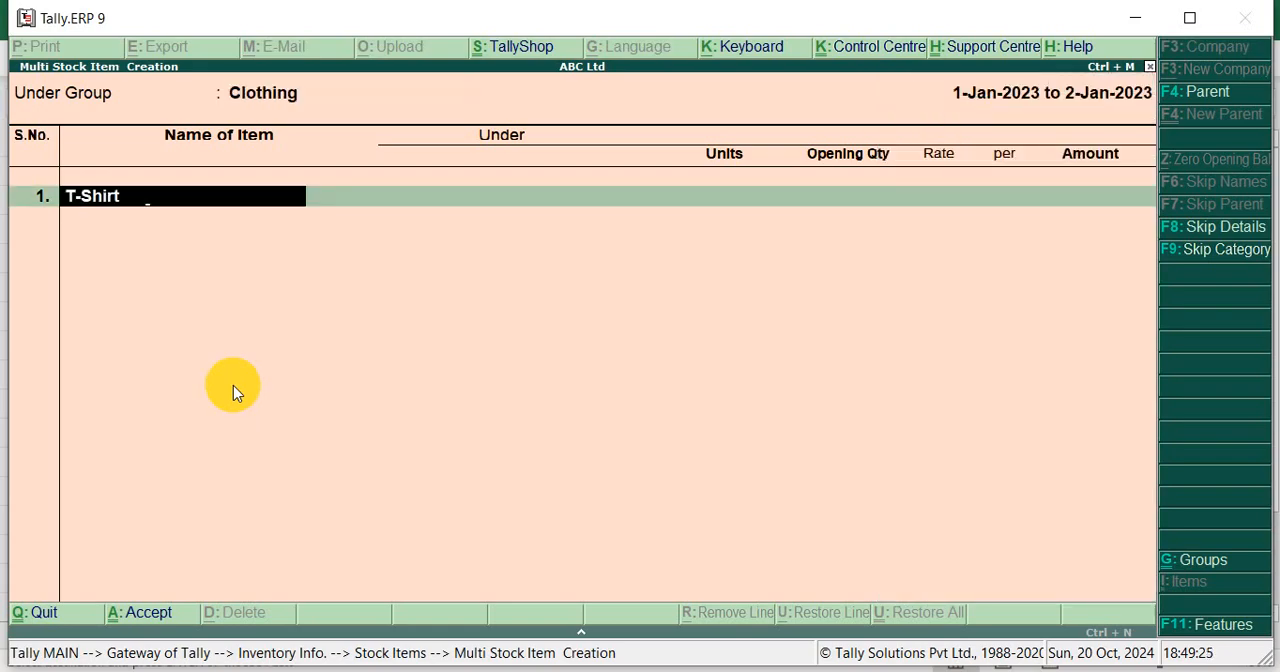
key(Return)
key(Down)
key(Return)
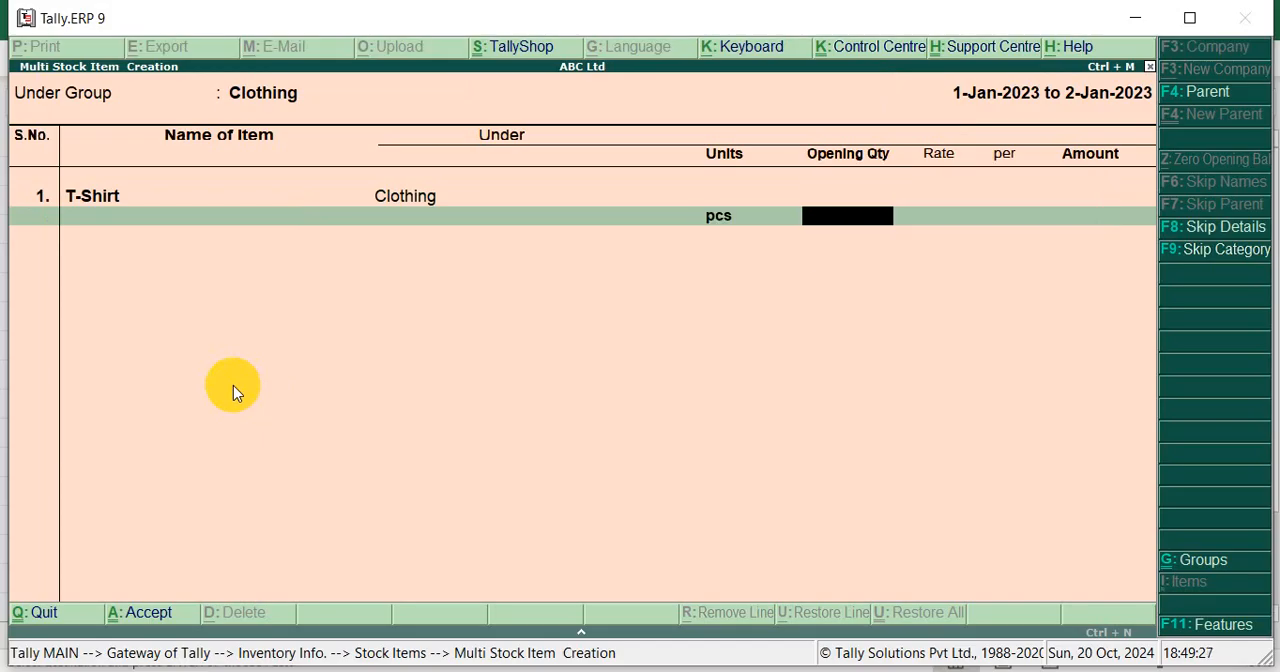
key(Return)
Copy Jeans from cell B14 in Excel and add it in Tally as the second item with unit pcs and no opening quantity
key(alt+Tab)
key(Down)
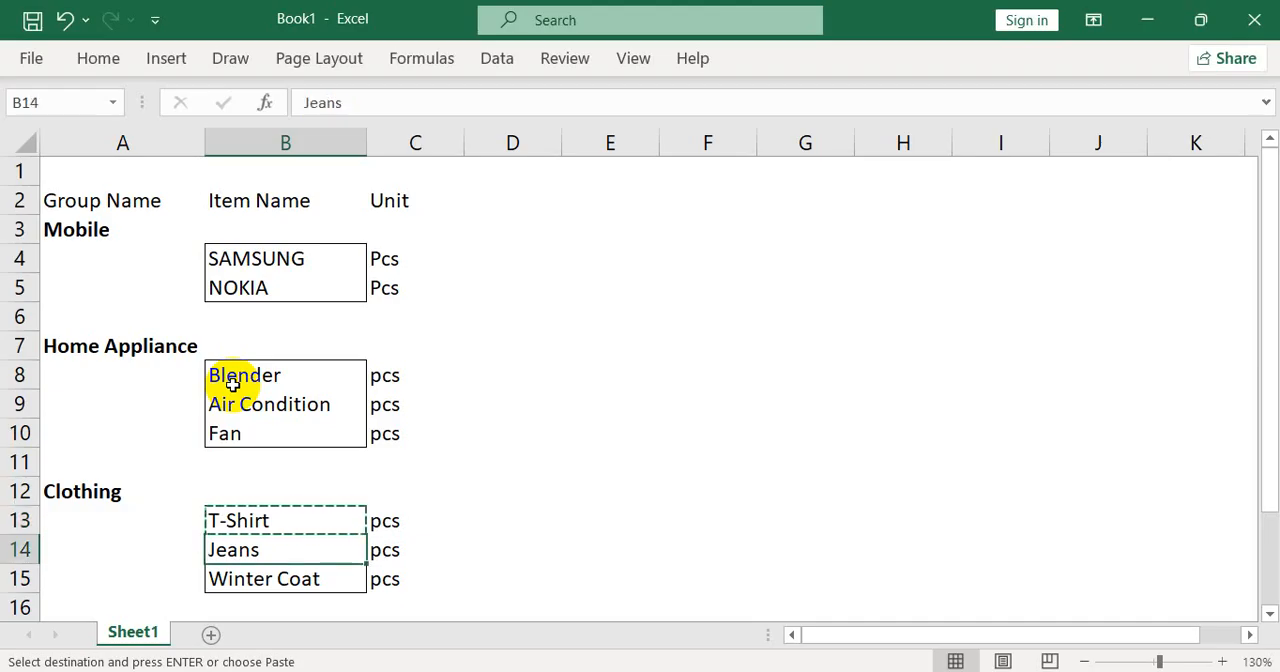
key(ctrl+c)
key(alt+Tab)
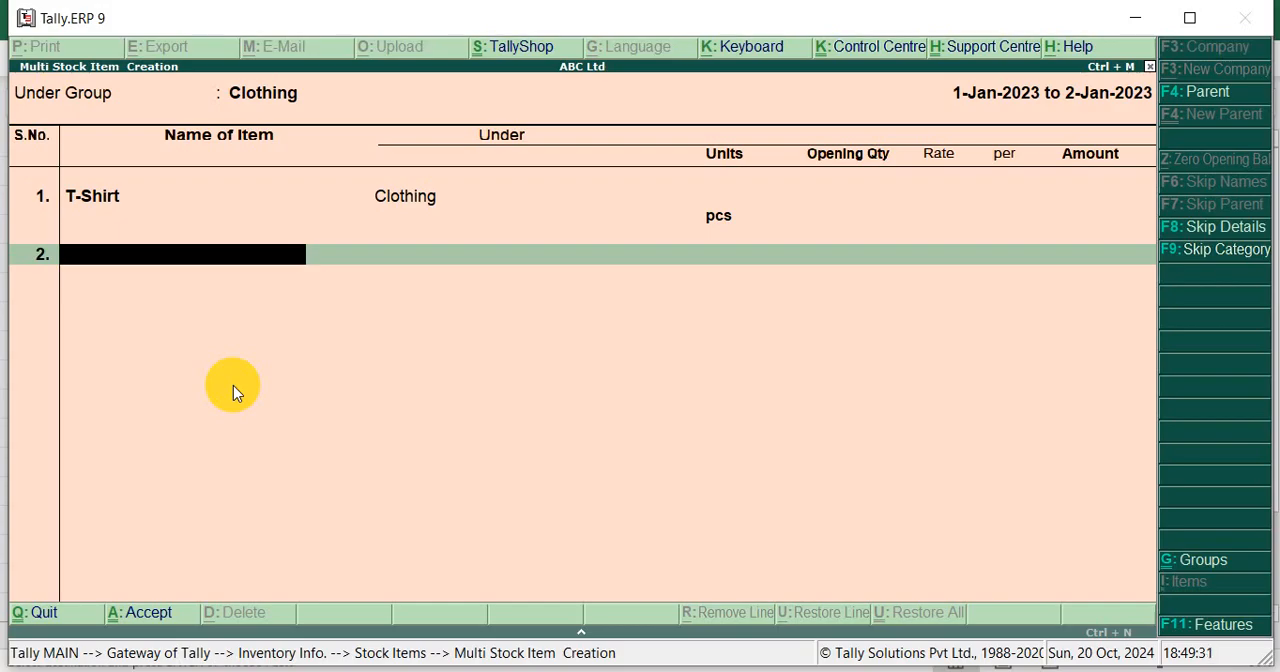
key(ctrl+alt+v)
key(Return)
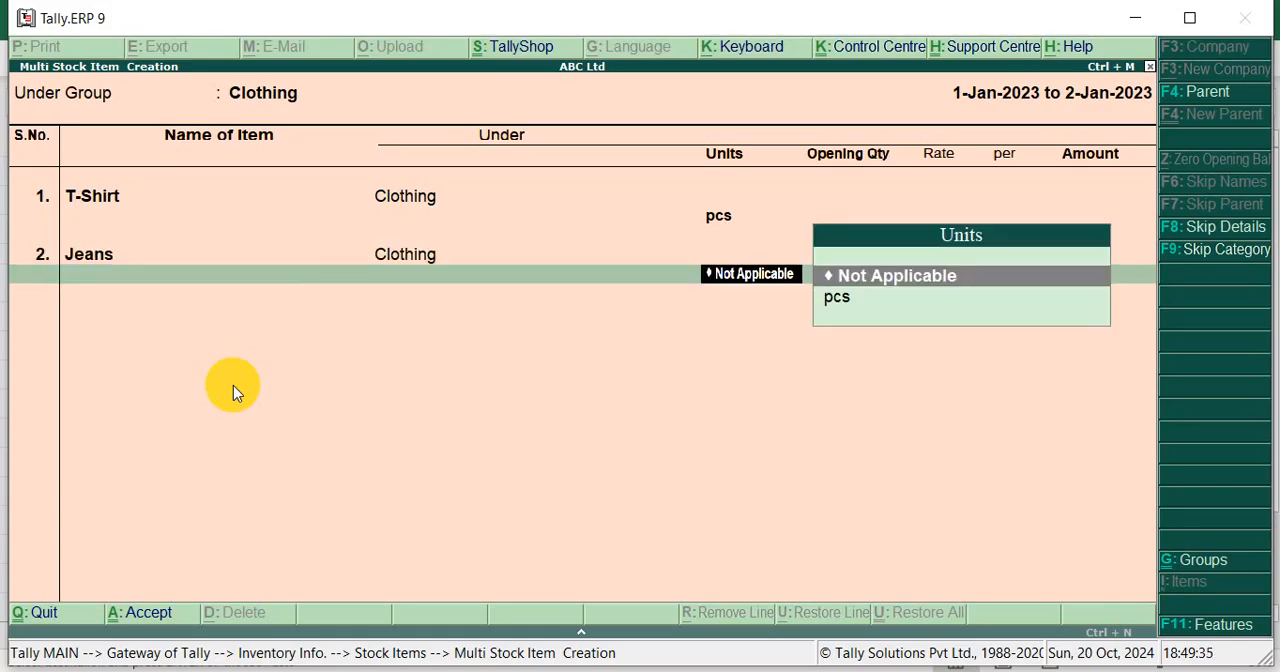
key(Down)
key(Return)
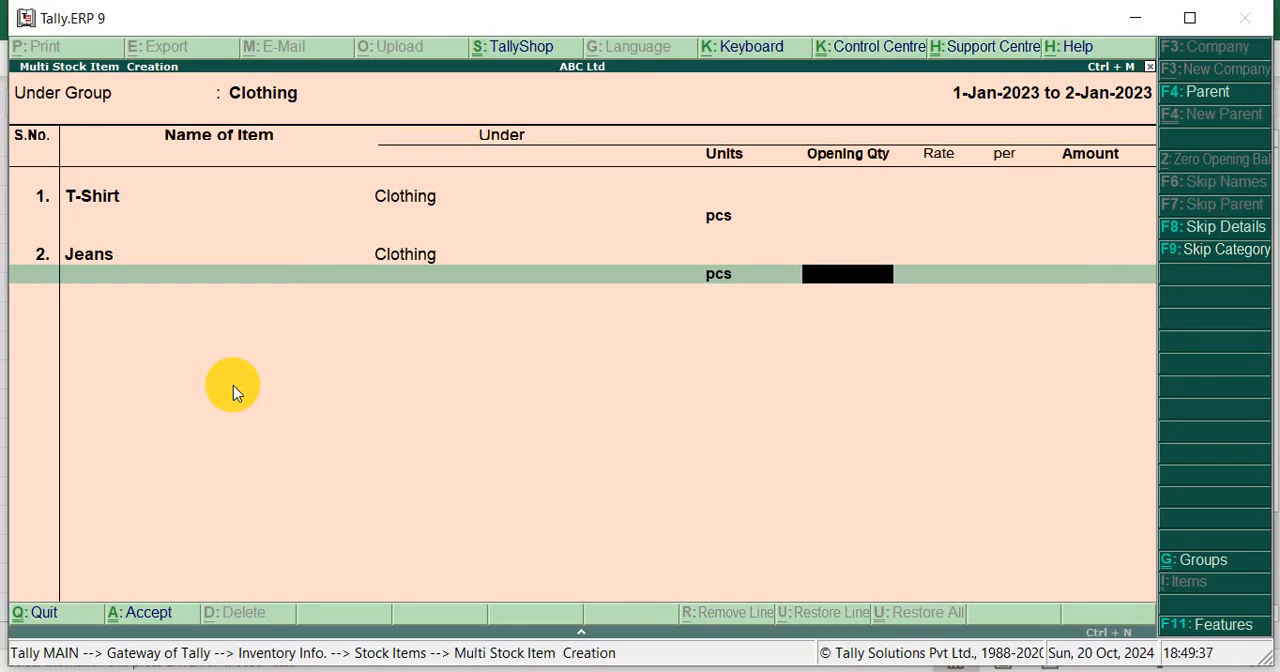
key(Return)
Copy Winter Coat from cell B15 in Excel and add it in Tally as the third item with unit pcs and no opening quantity
key(alt+Tab)
key(Down)
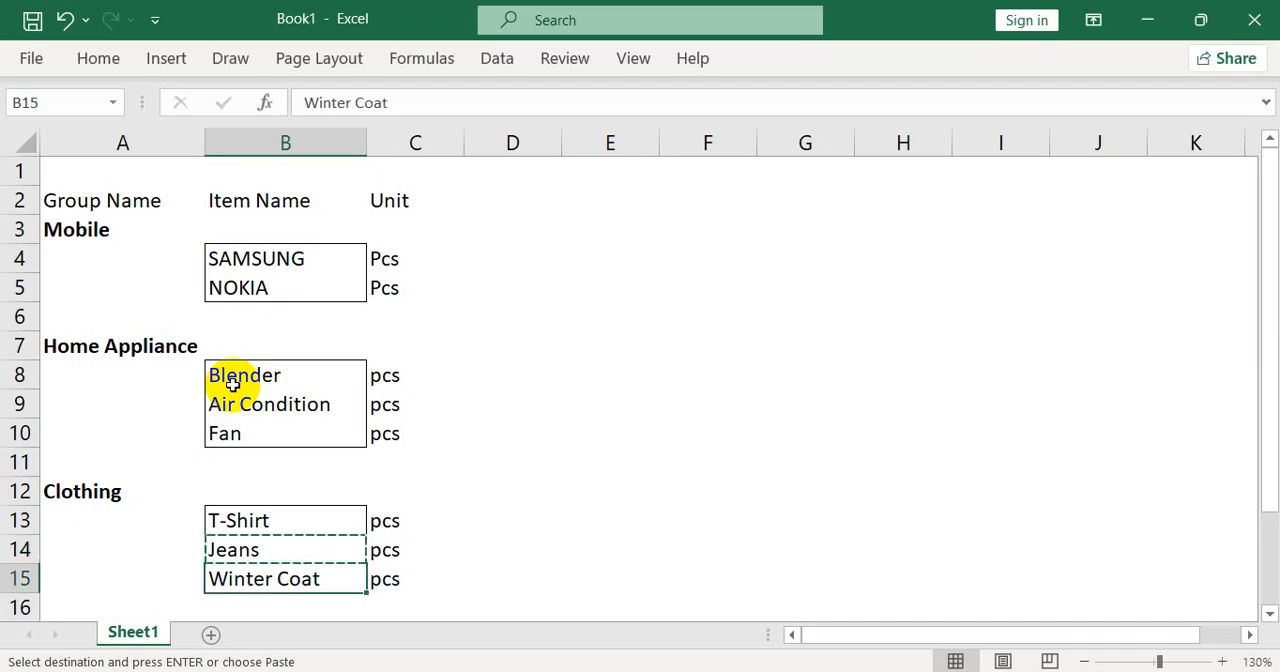
key(ctrl+c)
key(alt+Tab)
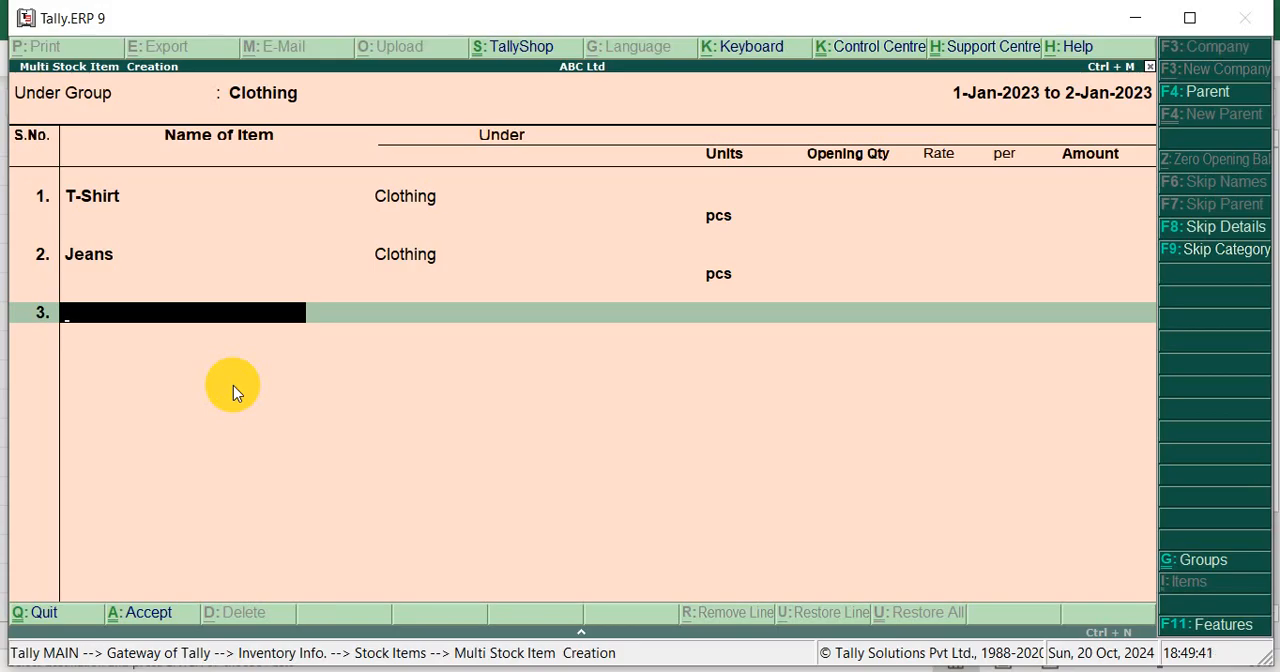
key(ctrl+v)
key(Return)
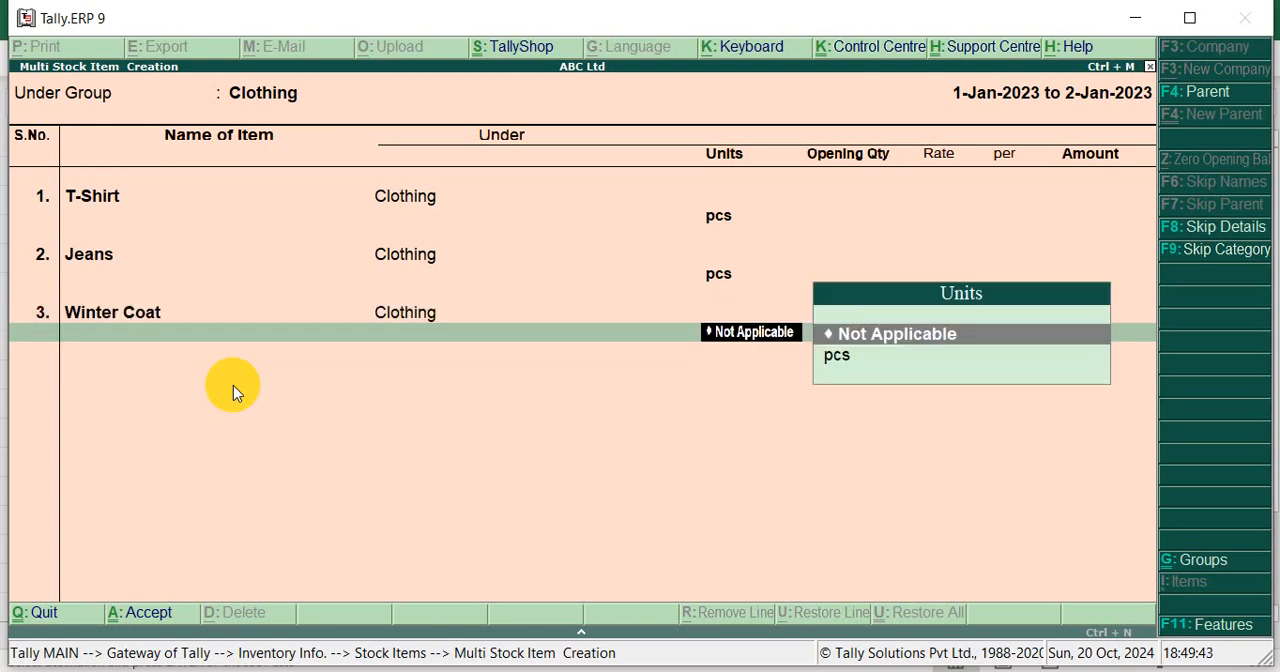
key(Down)
key(Return)
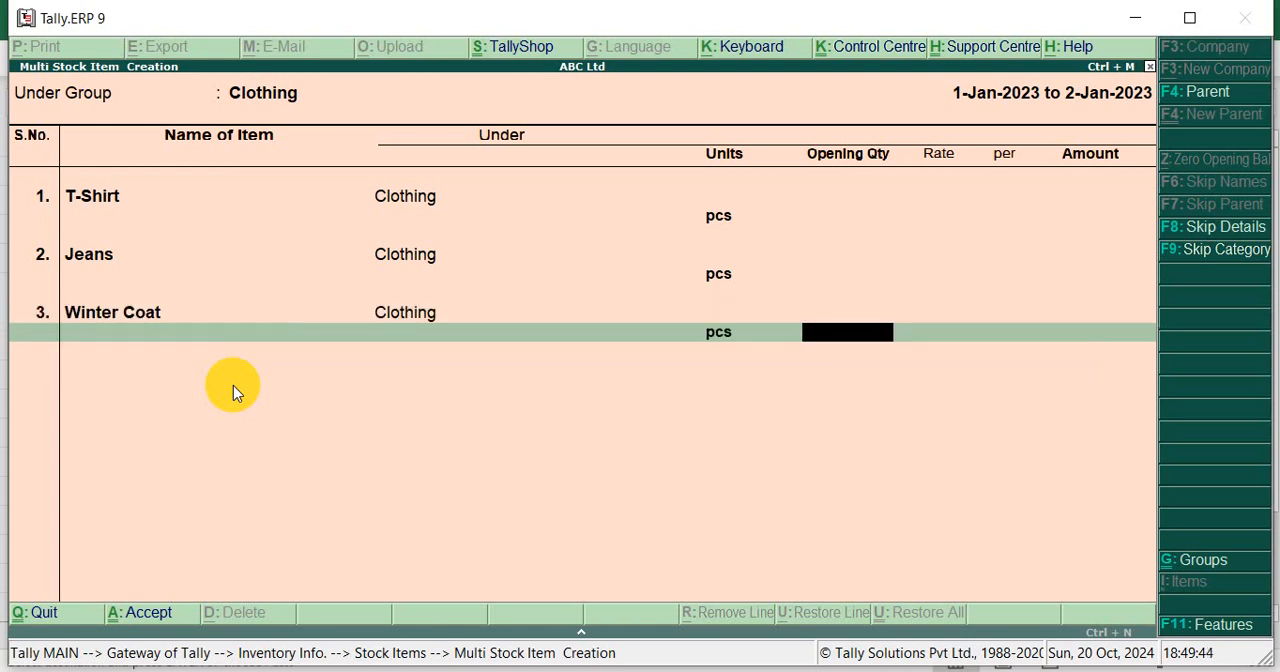
key(Return)
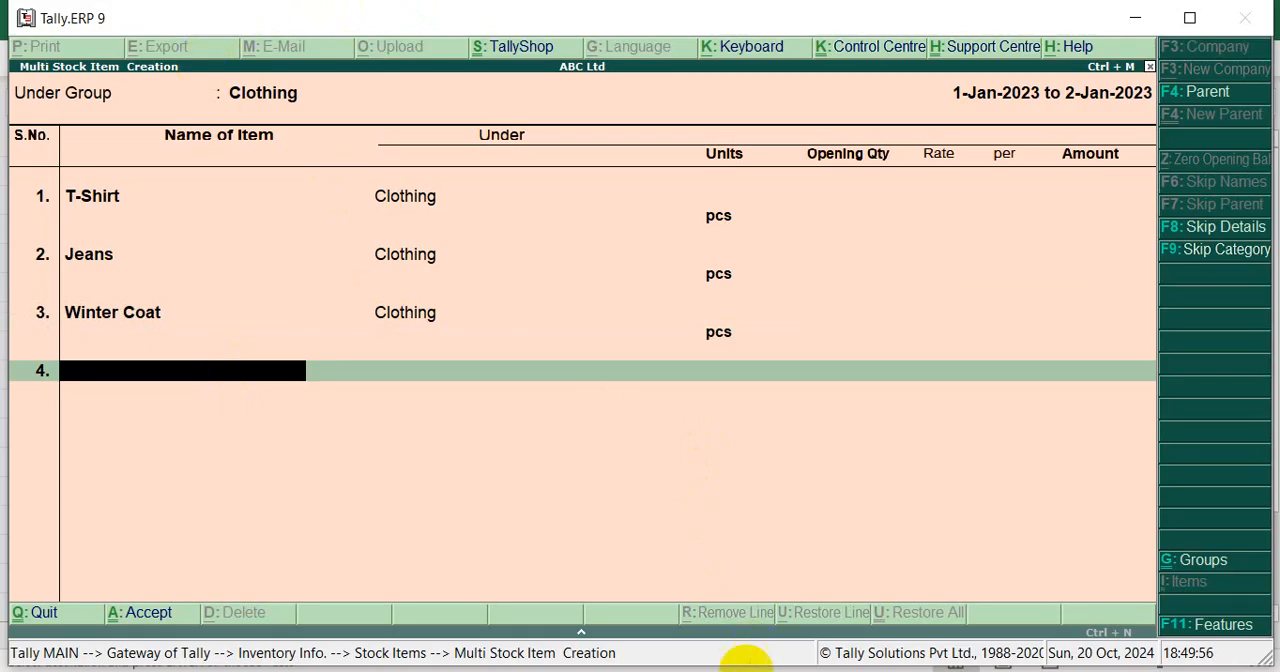
Finish the item list, save the Clothing stock items and return to the Gateway of Tally
key(Return)
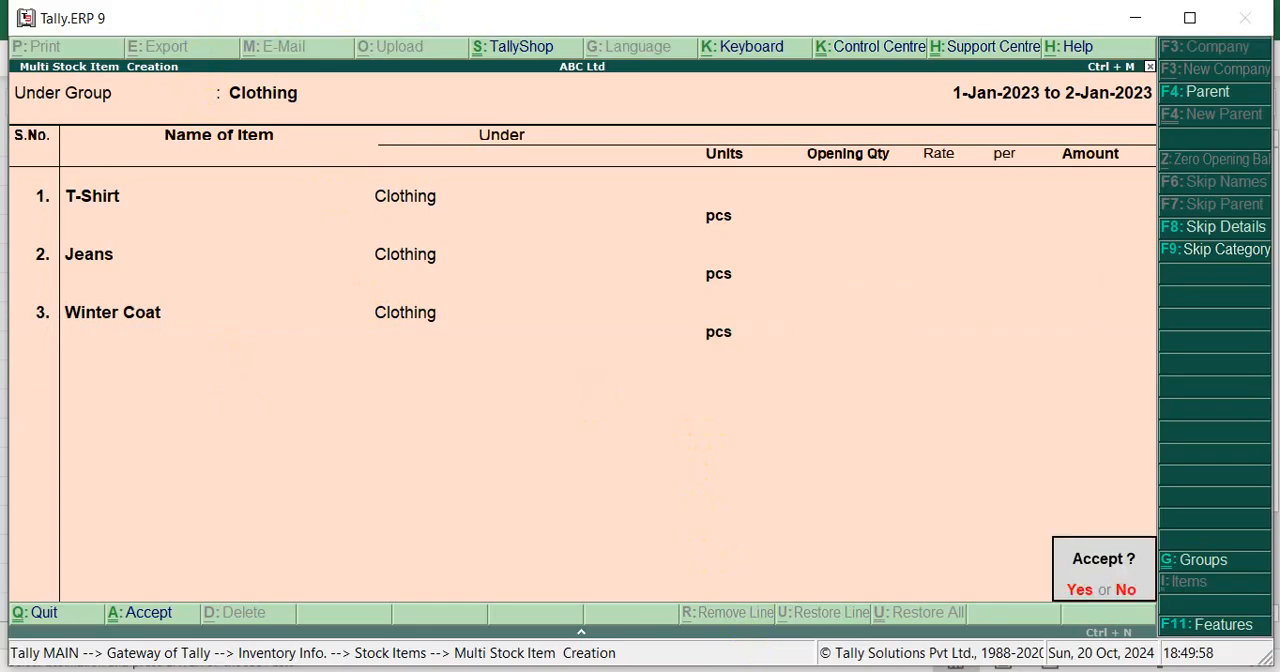
key(Return)
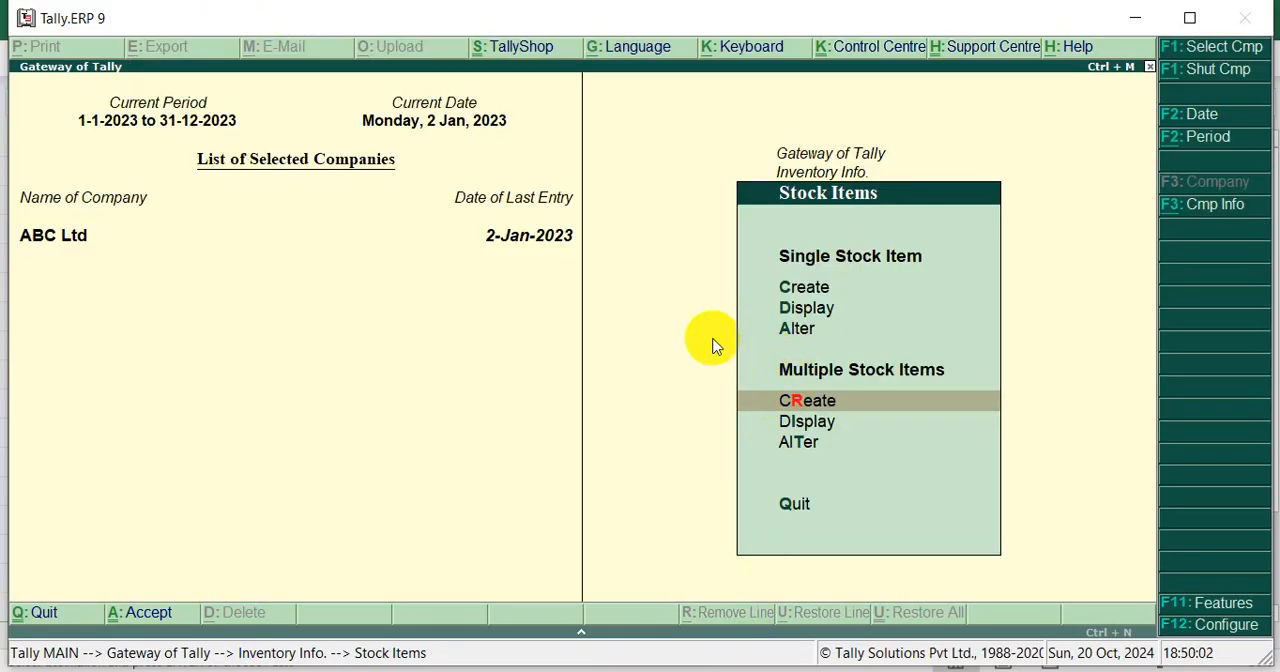
key(Escape)
key(Escape)
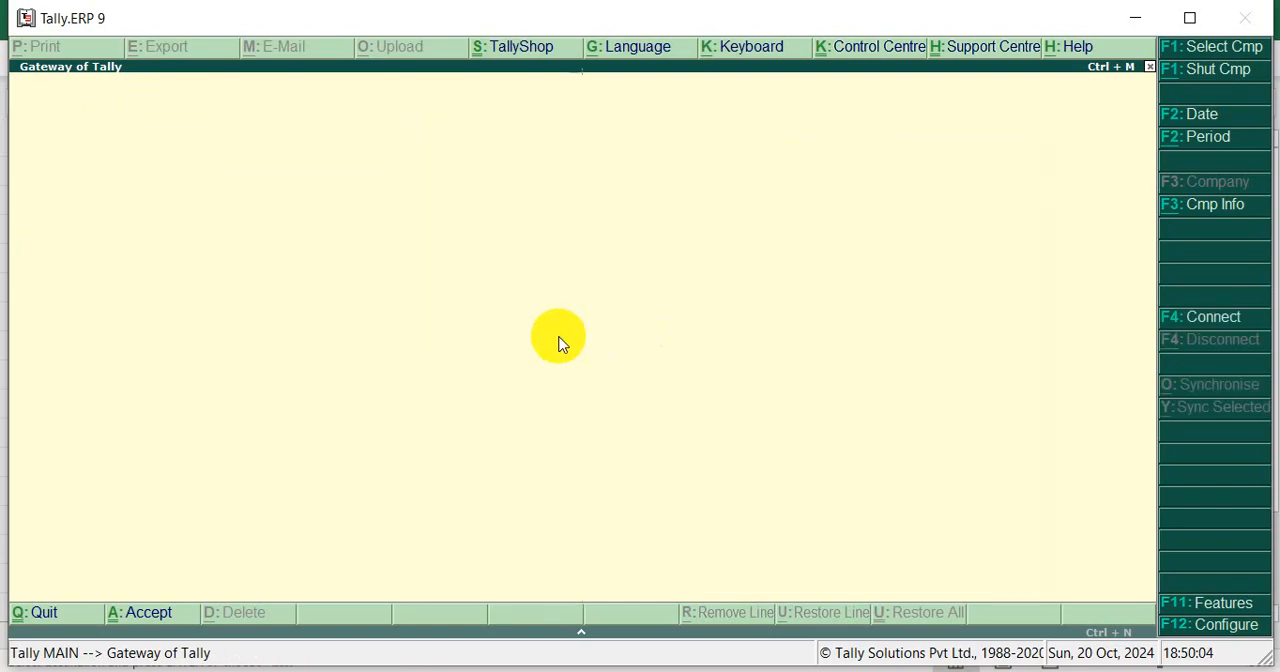
key(Down)
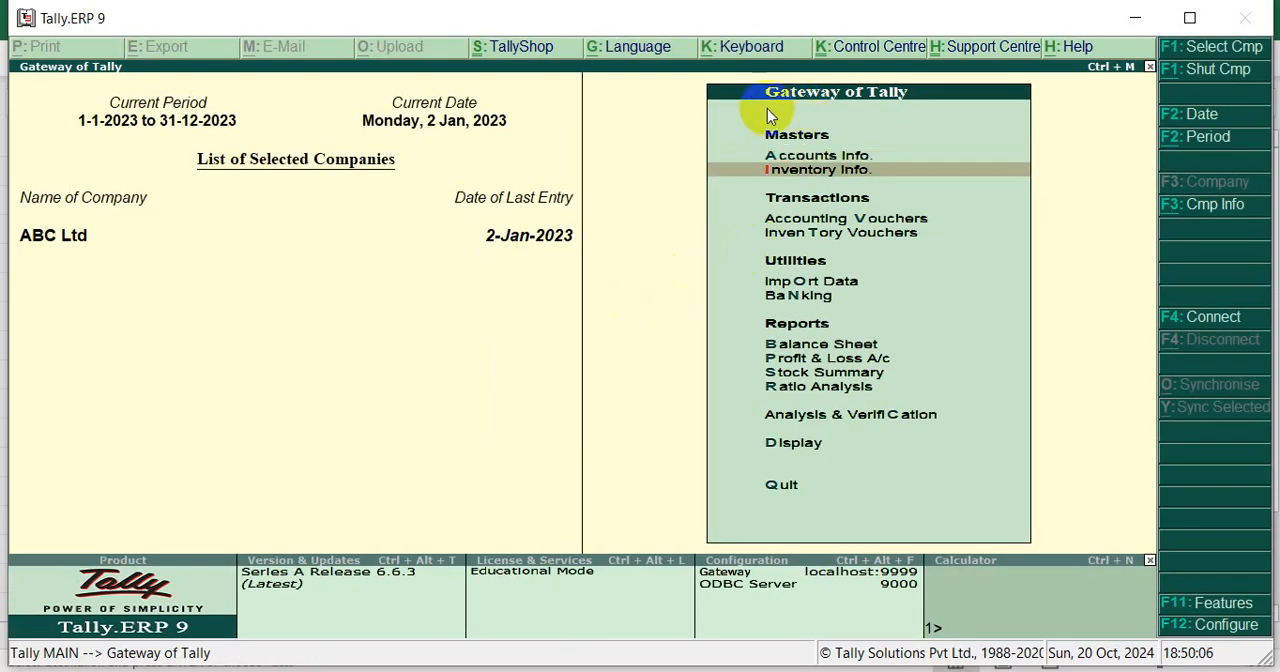
key(Return)
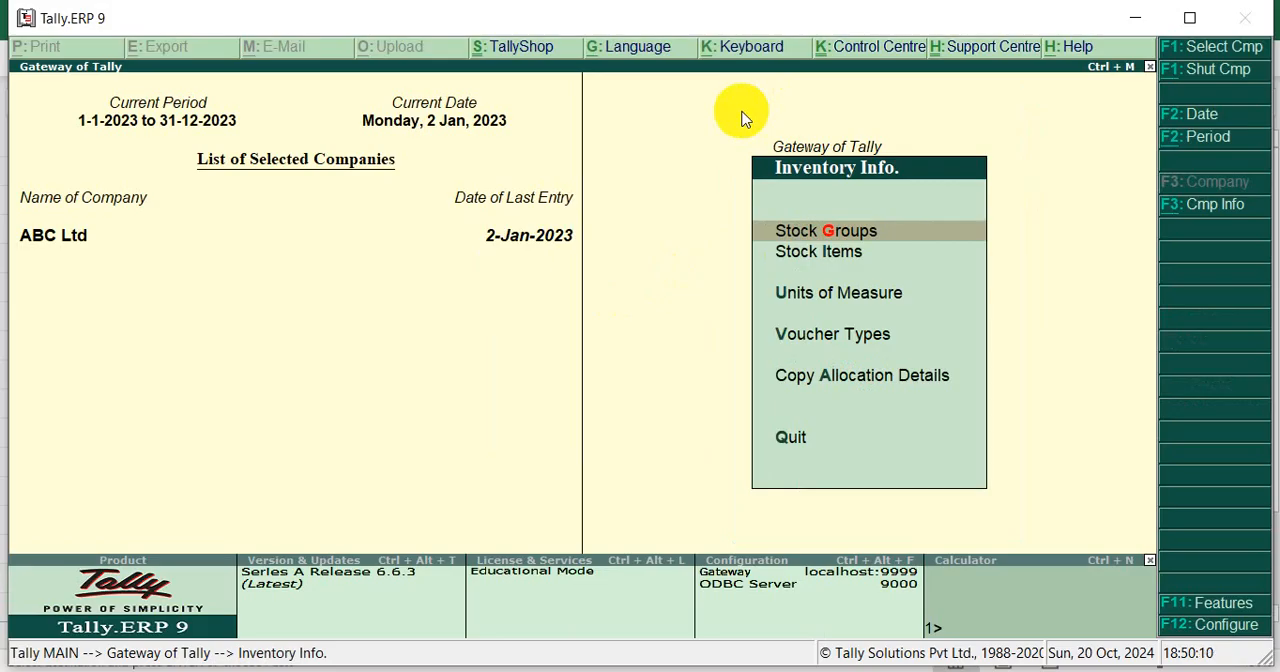
key(Down)
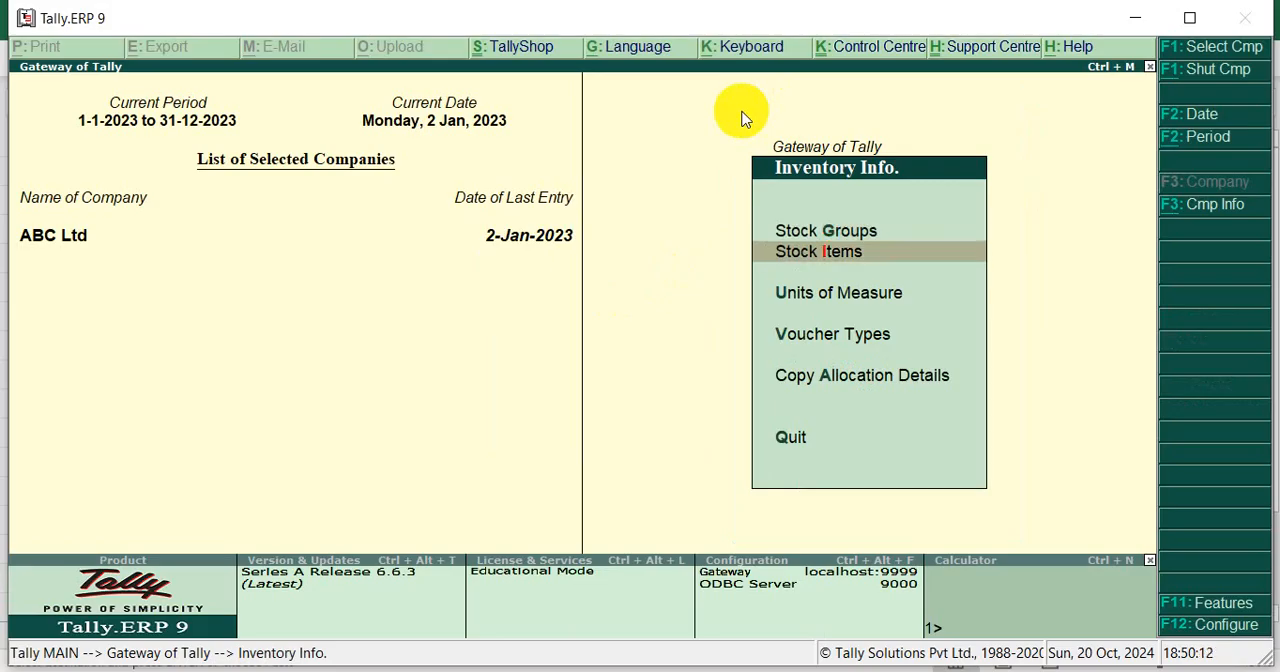
key(Down)
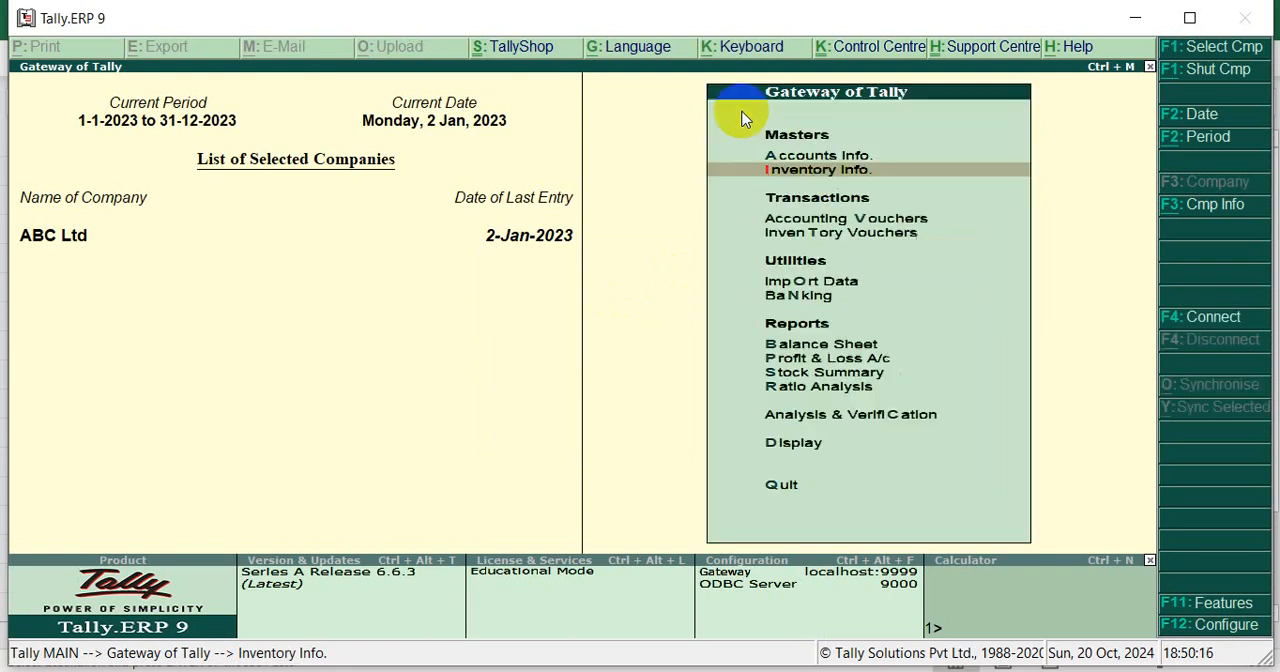
key(Escape)
key(Escape)
key(Escape)
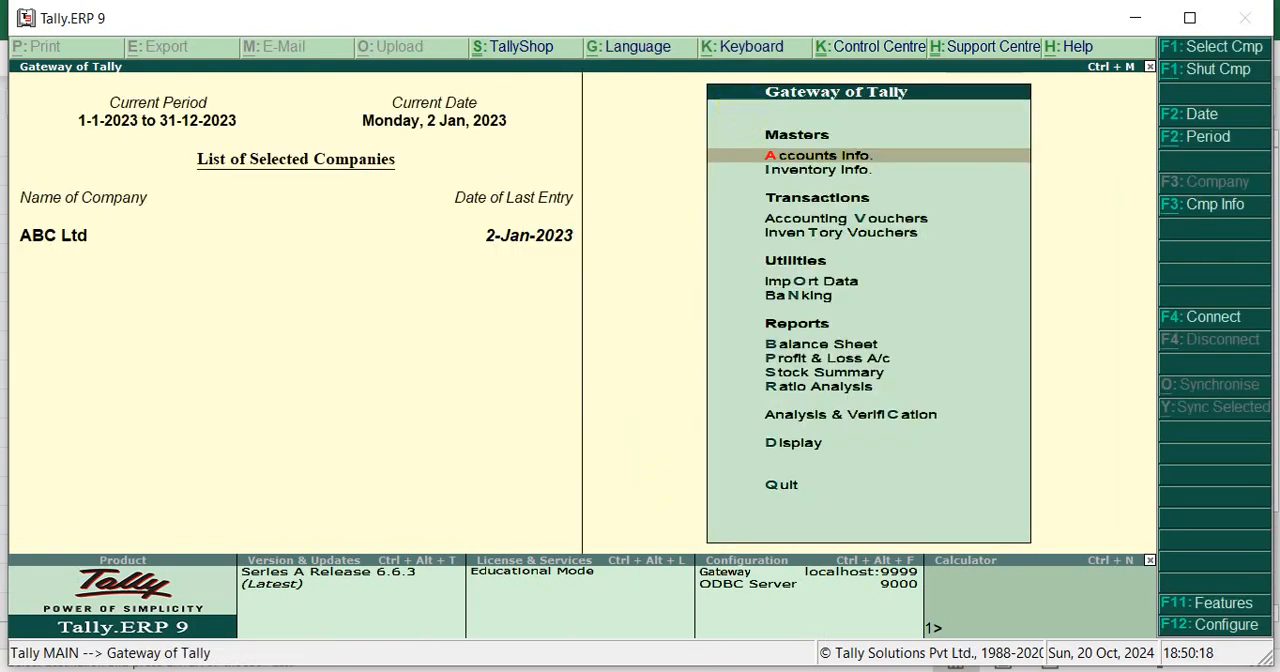